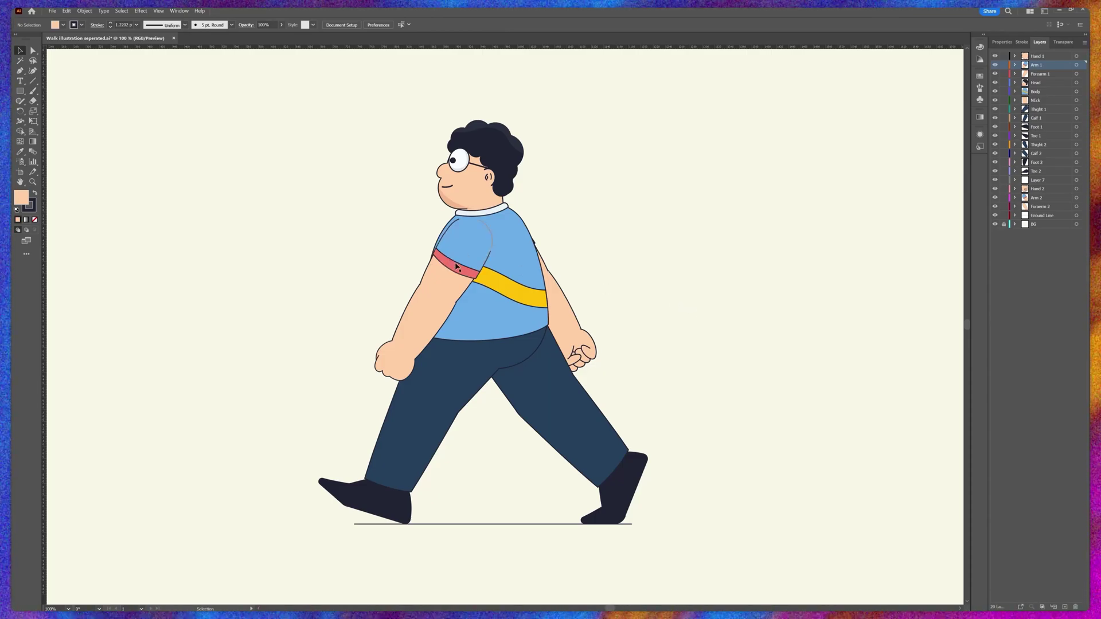
Pull the front upper arm, forearm, hand and thigh away from the character to check that they are separate pieces.
drag(454, 258, 374, 212)
drag(411, 310, 318, 305)
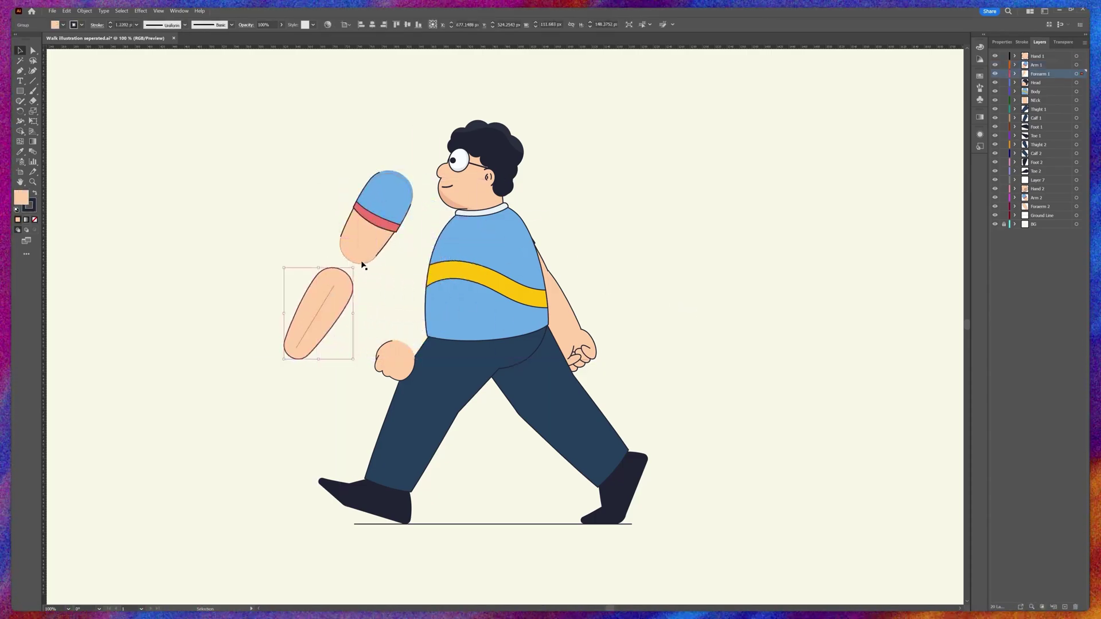
click(376, 294)
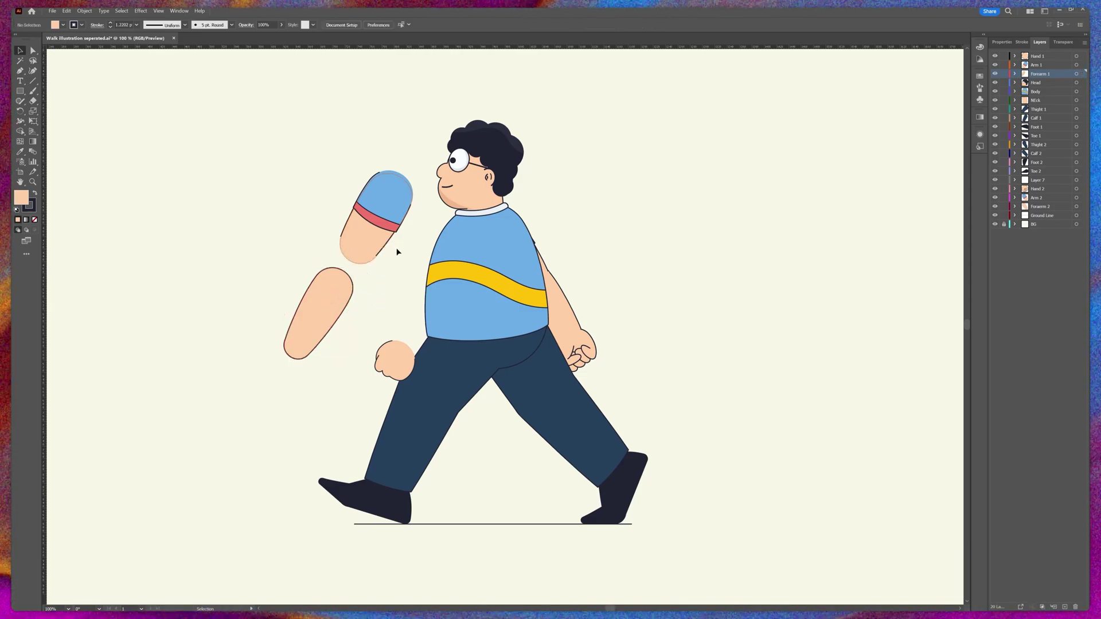
click(350, 248)
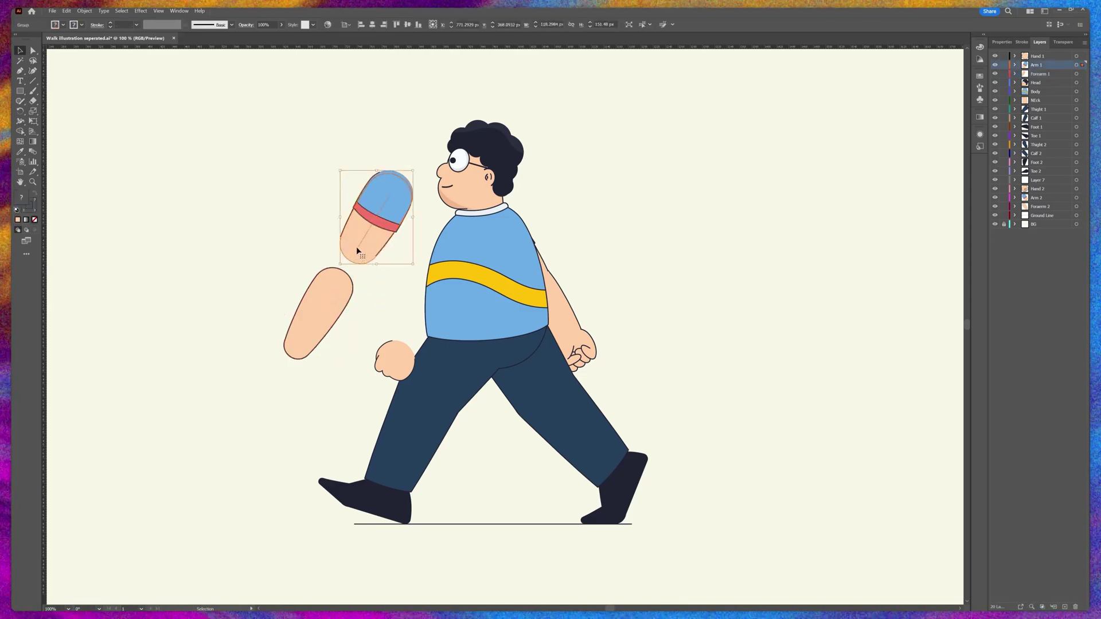
click(389, 273)
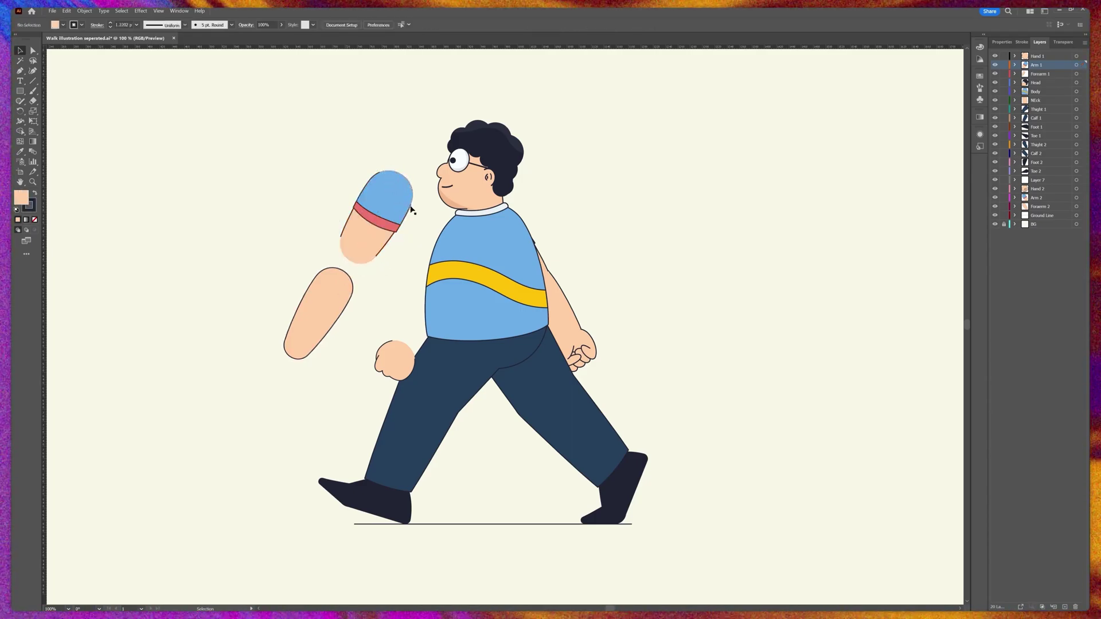
drag(394, 367, 369, 370)
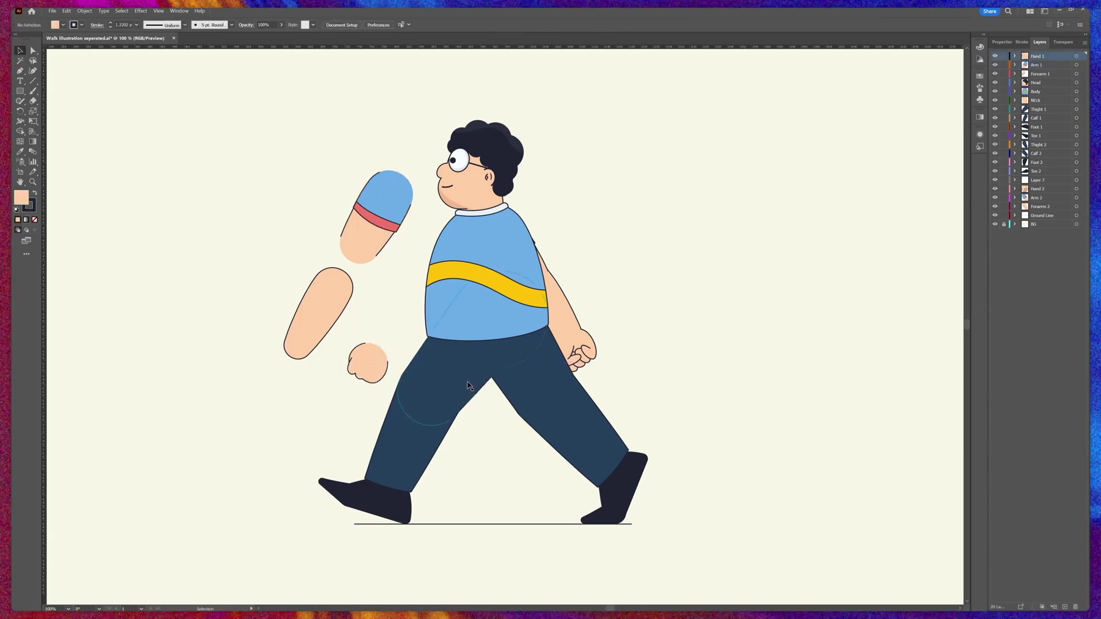
drag(475, 390, 691, 314)
click(641, 396)
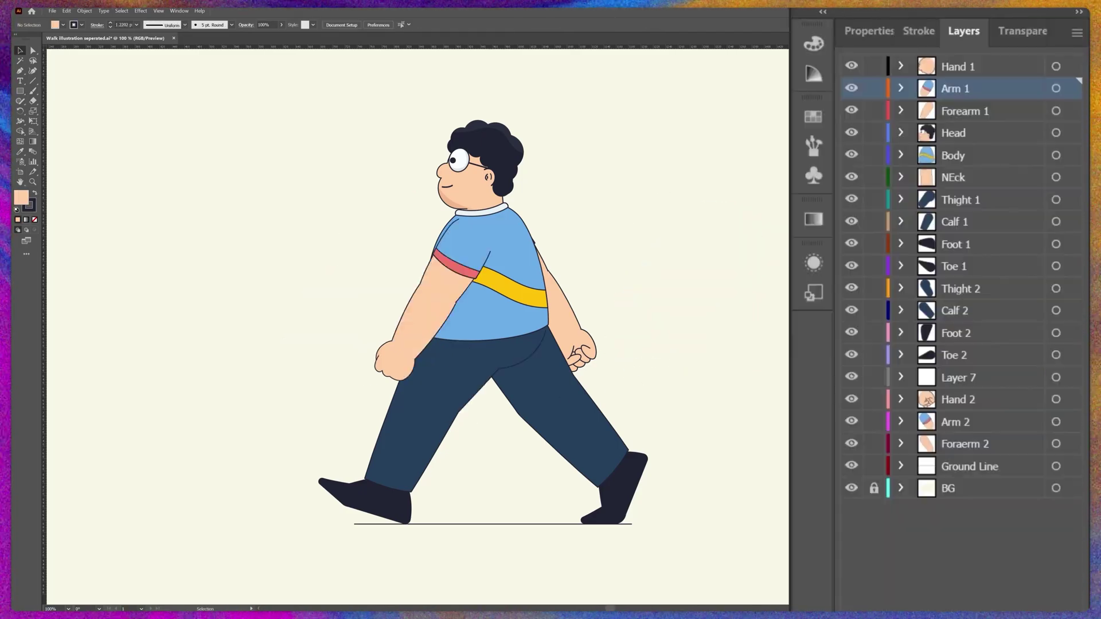
Target the Hand 1, Arm 1, Forearm 1, Head, Body, Thight 1, Calf 1, Foot 1 and Toe 1 layers to examine which body part each holds.
click(1056, 68)
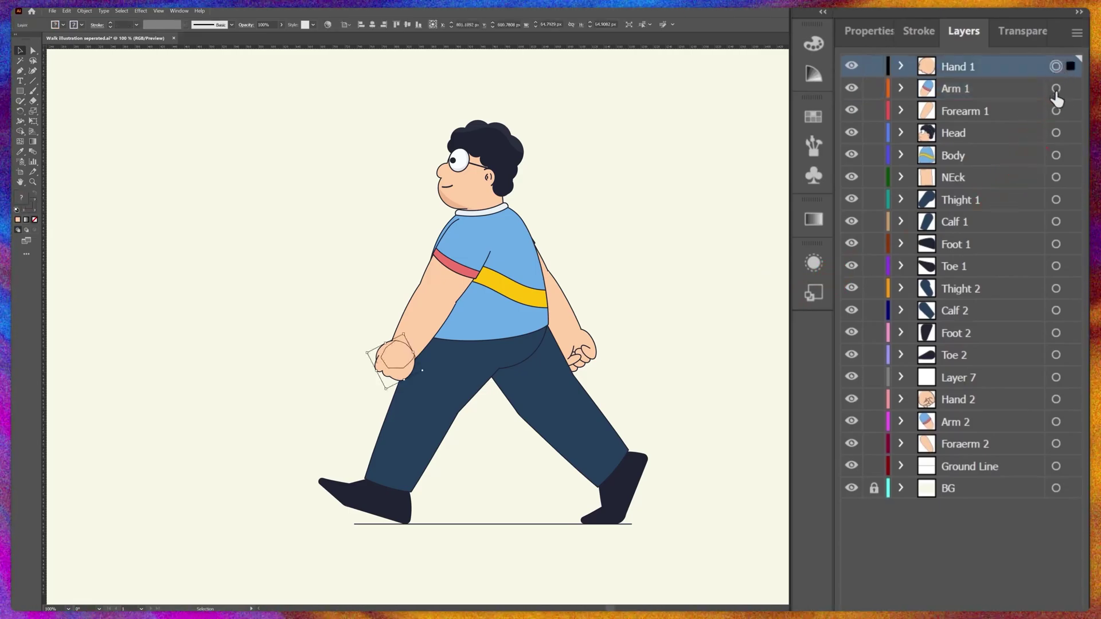
click(1056, 89)
click(1056, 110)
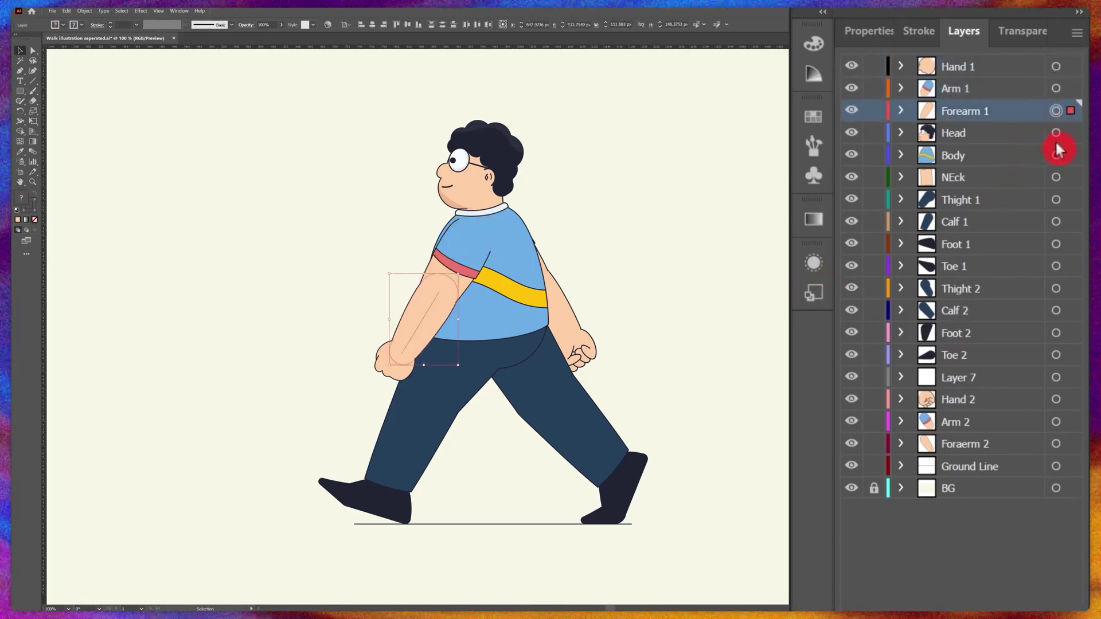
click(1057, 133)
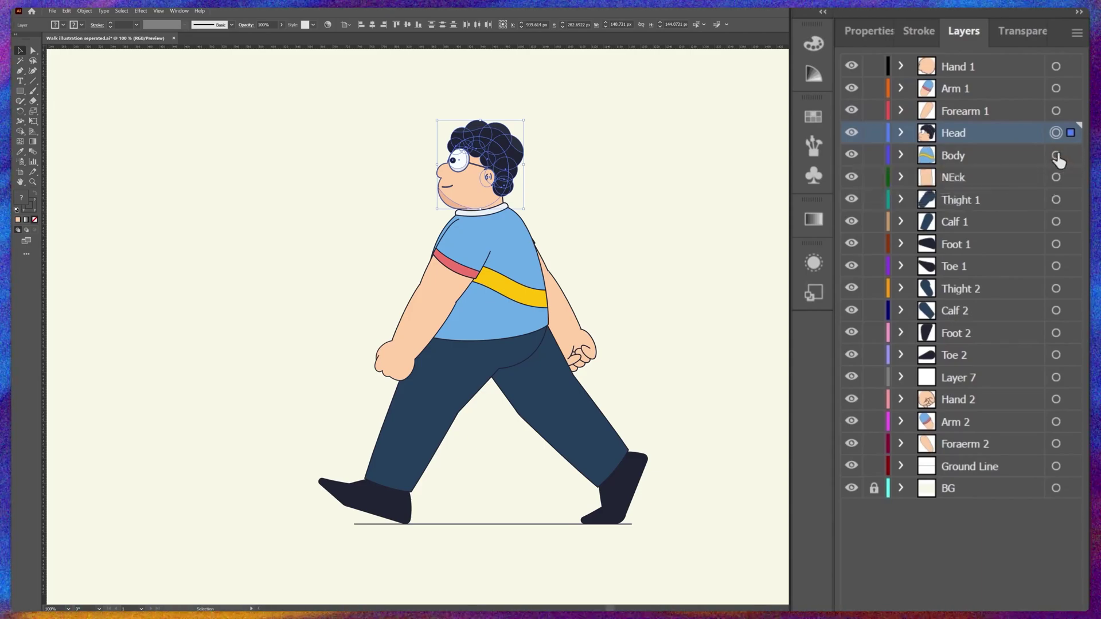
click(1057, 155)
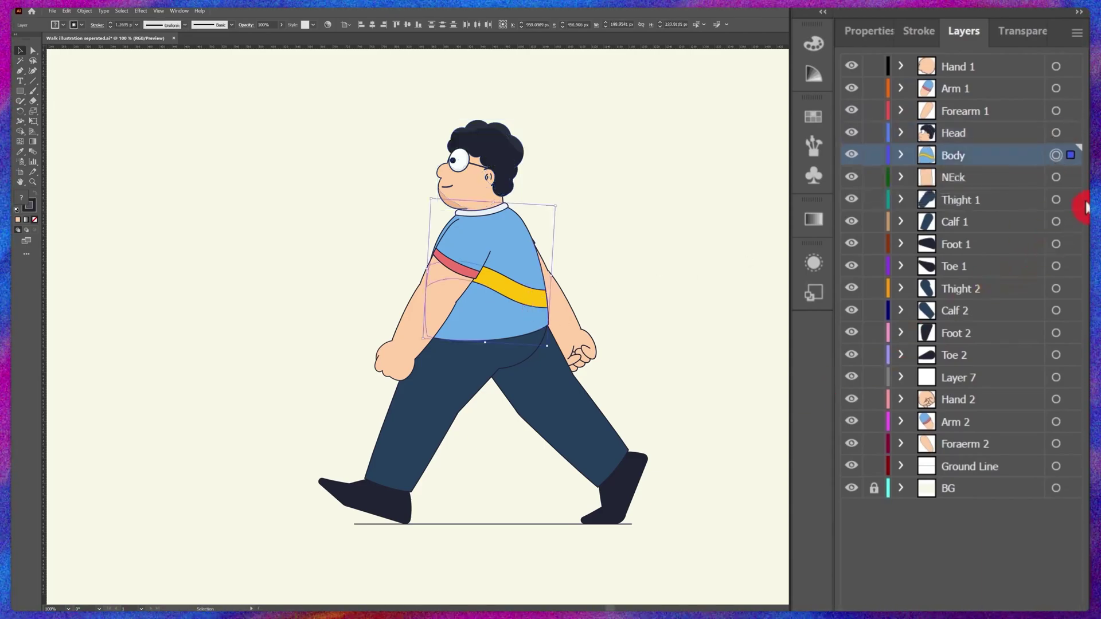
click(1057, 201)
click(1057, 222)
click(1057, 244)
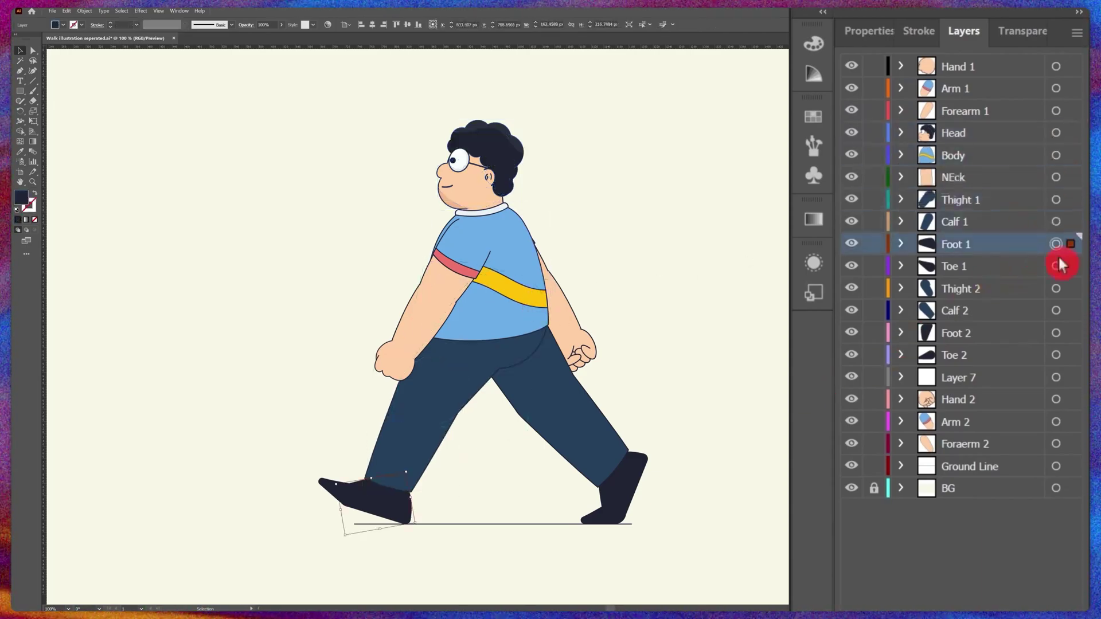
click(1057, 266)
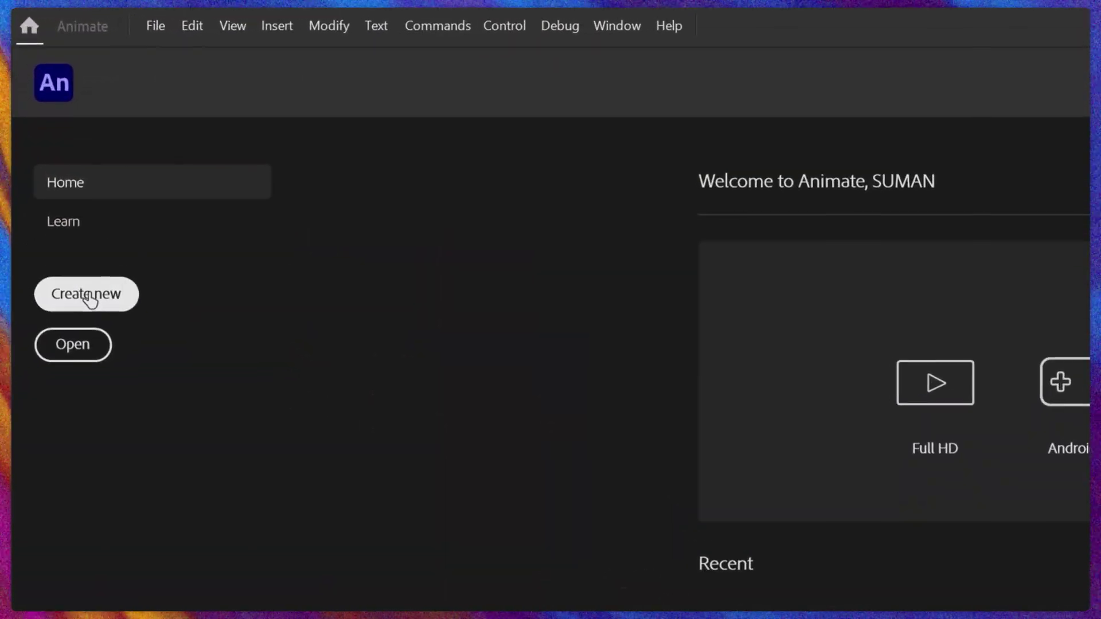
Switch to Adobe Animate and create a Full HD 1920 x 1080 character animation document at 24 fps with platform ActionScript 3.0.
click(91, 296)
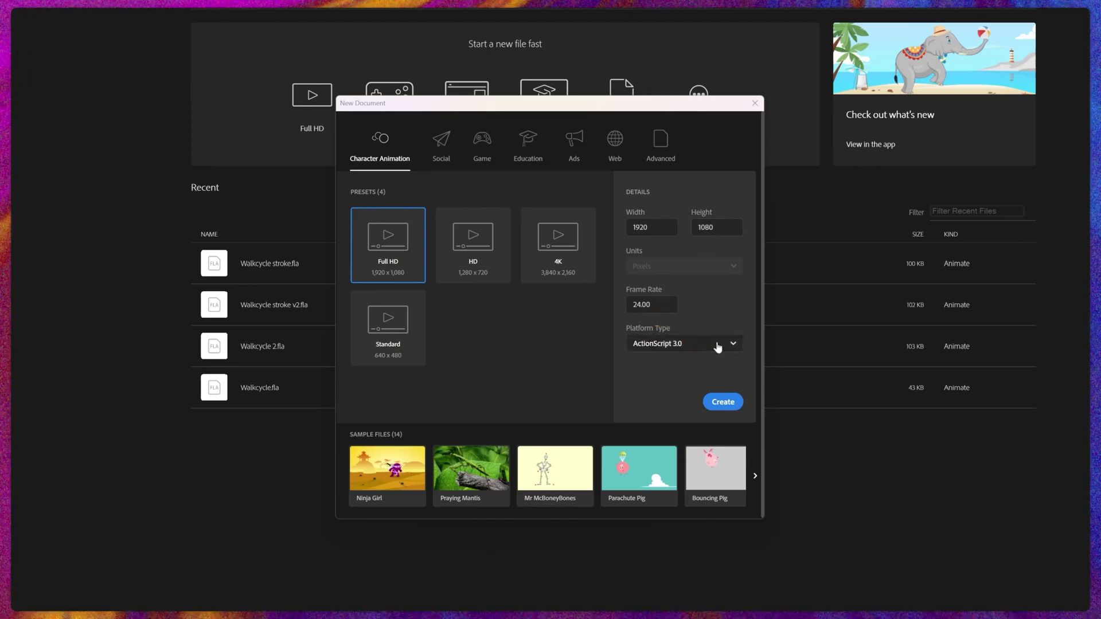
click(716, 346)
click(716, 322)
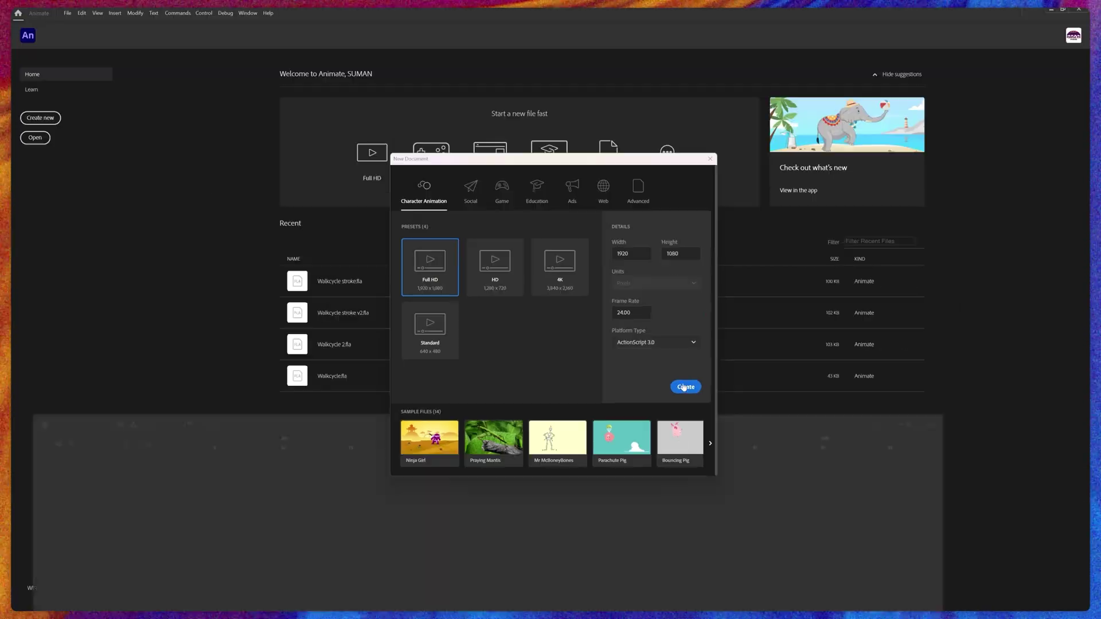
click(723, 403)
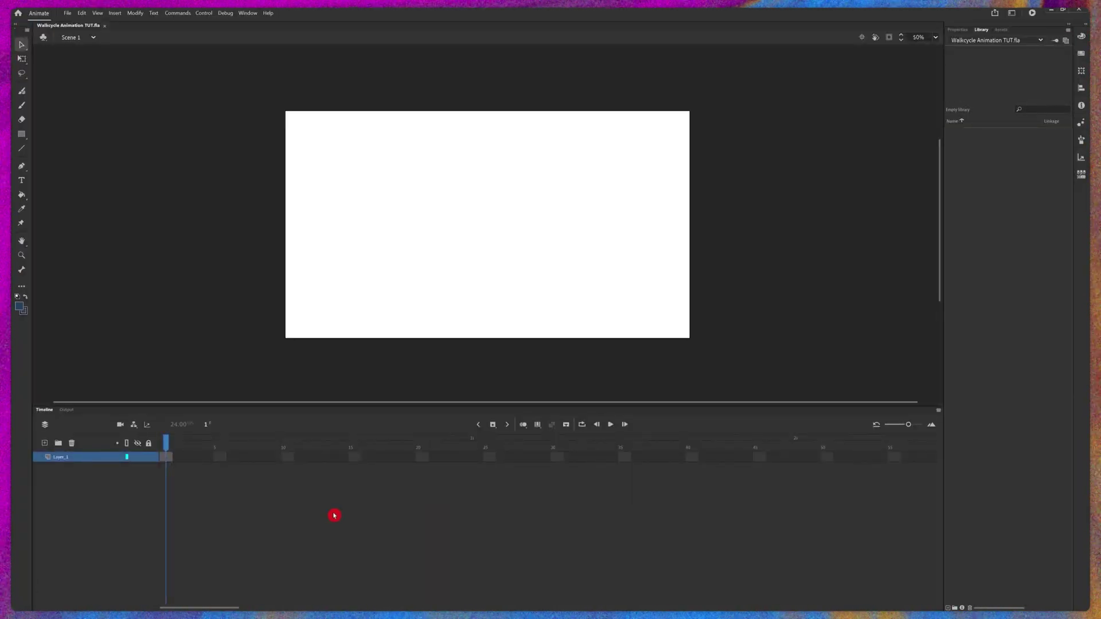
Import Walk illustration.ai to the stage, converting its layers to Animate layers and keeping objects at their original position.
click(69, 14)
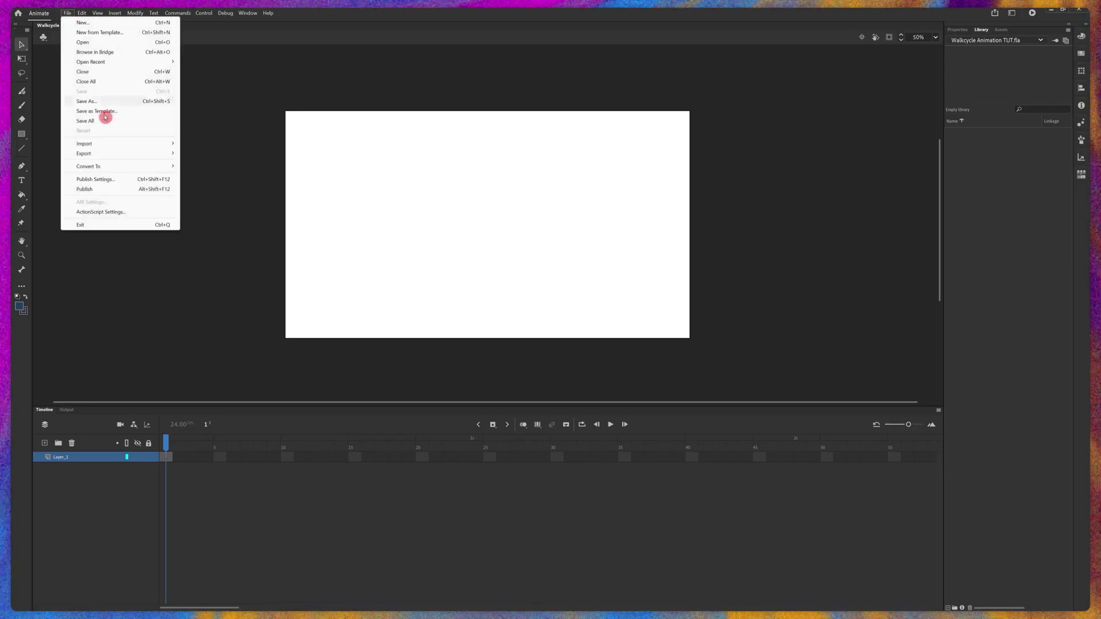
click(115, 142)
click(209, 145)
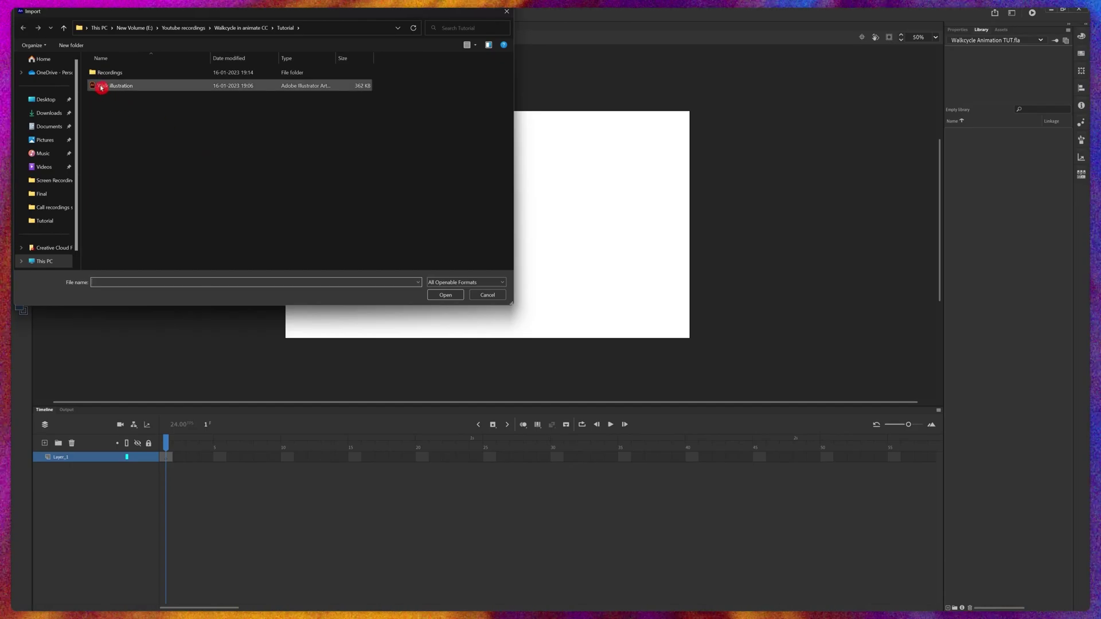
click(111, 87)
click(446, 295)
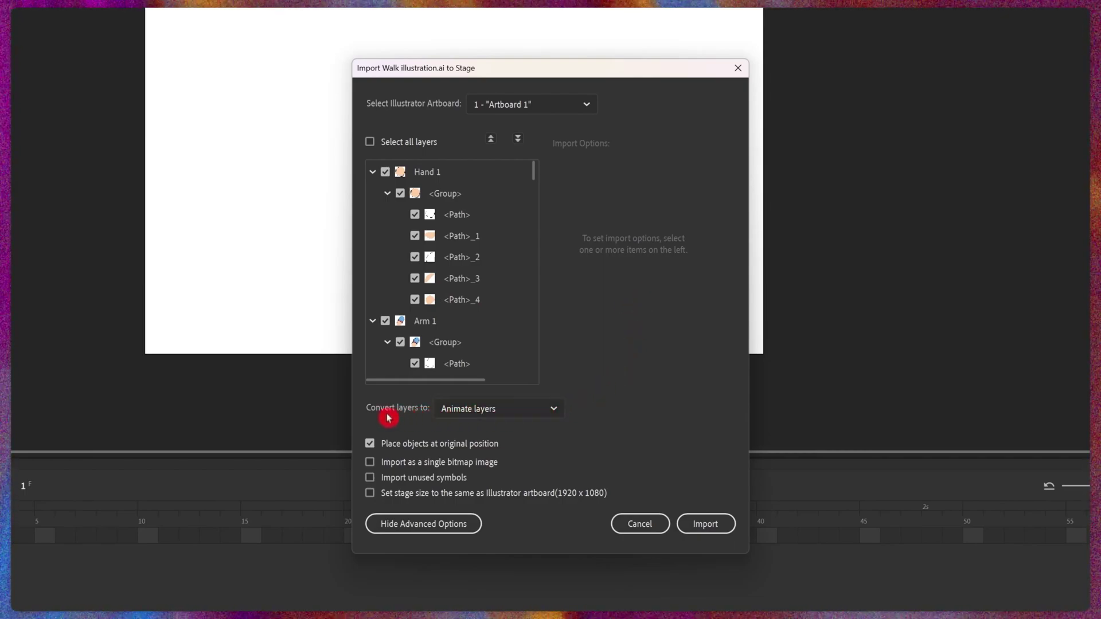
click(489, 409)
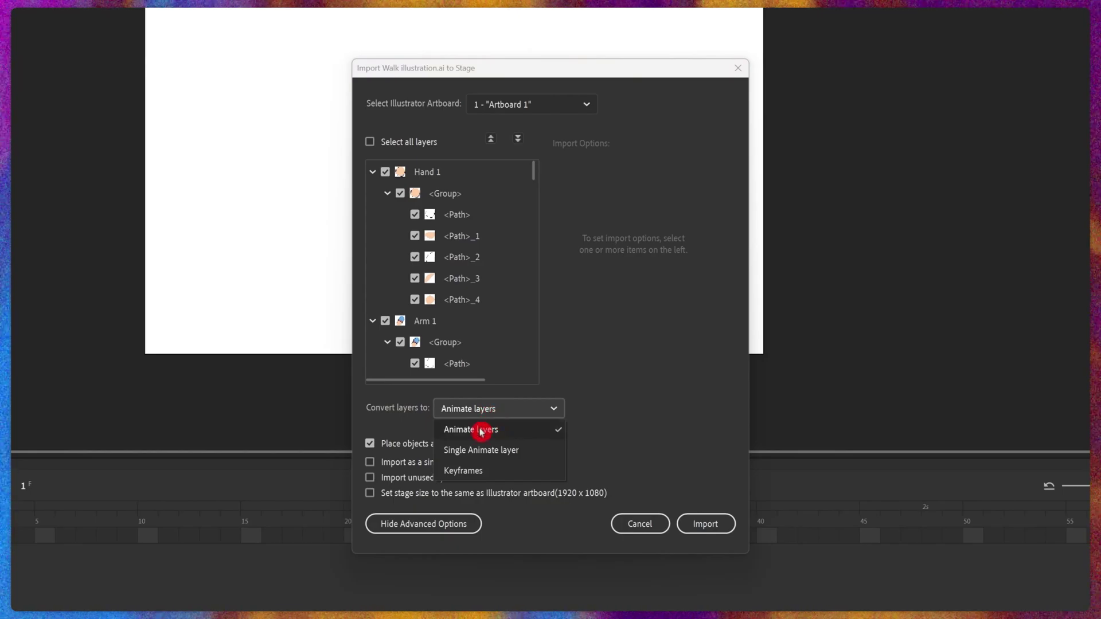
click(482, 430)
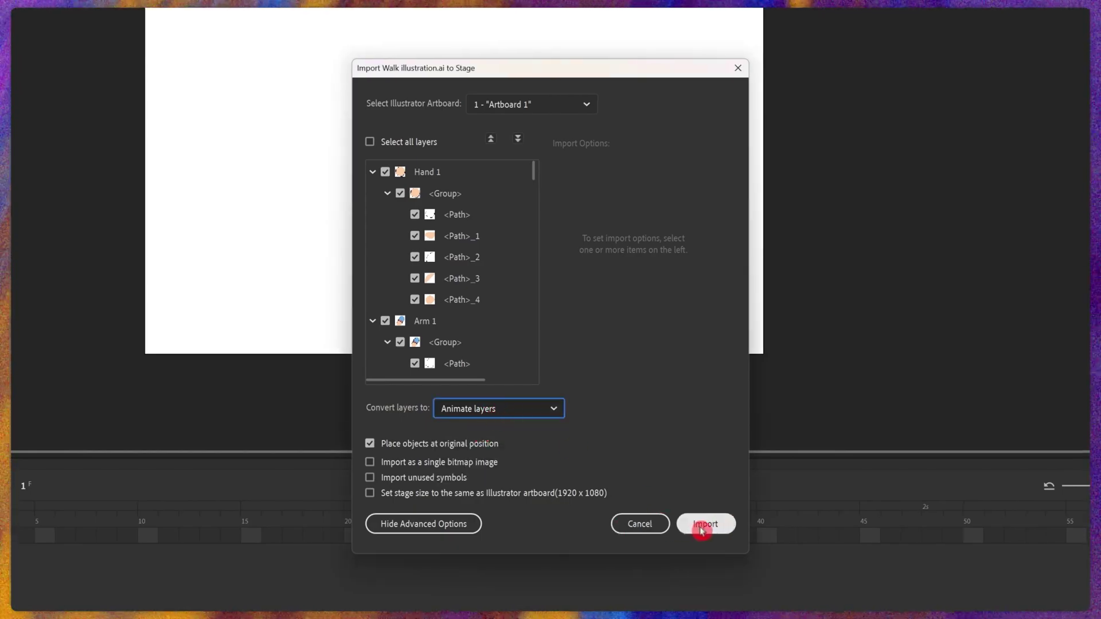
click(705, 524)
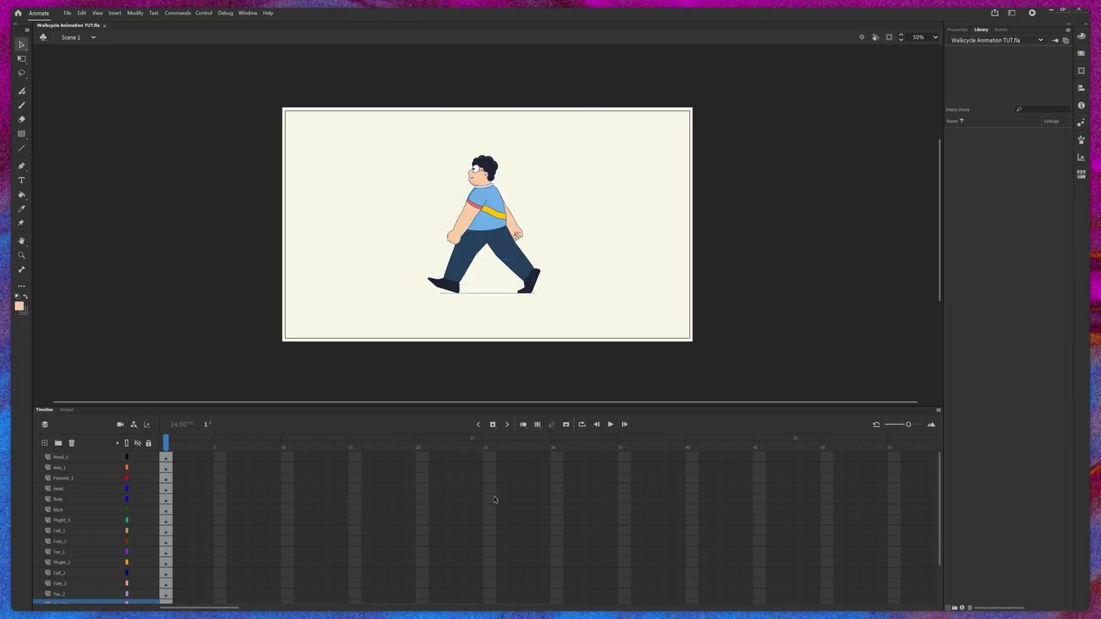
Extend the frames of all layers, from Hand_1 down to BG, to frame 32.
click(586, 460)
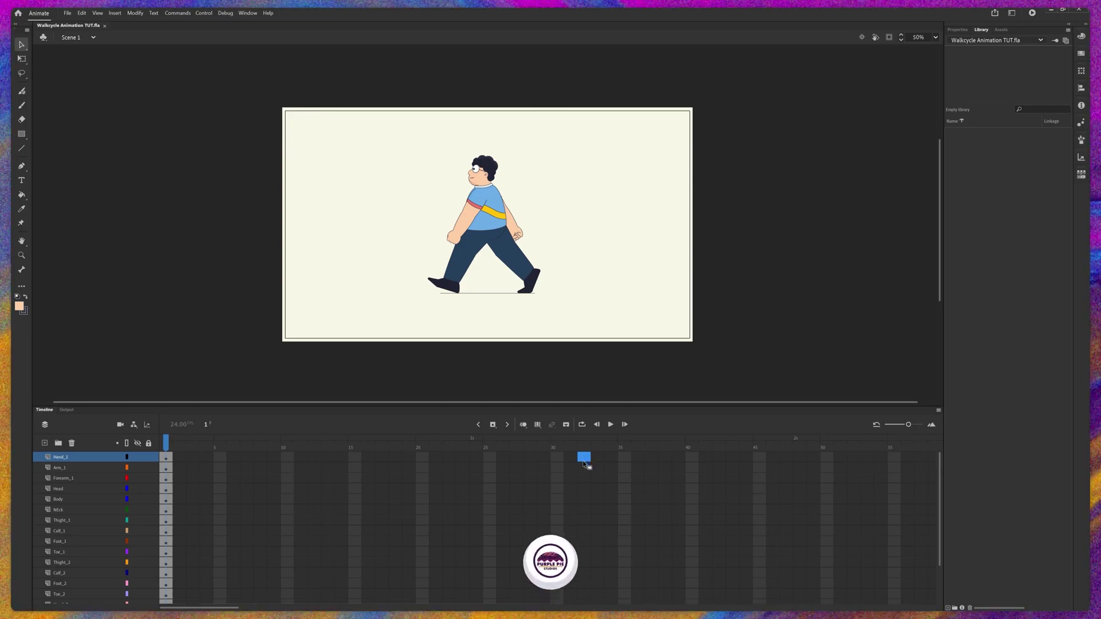
scroll(586, 478, down, 2)
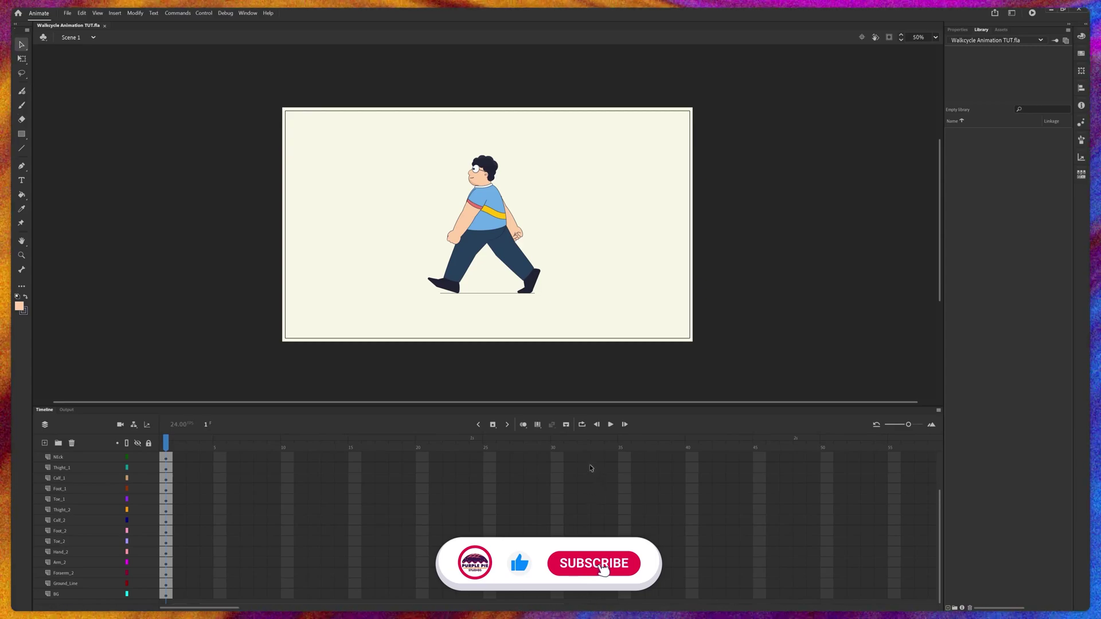
shift+click(586, 597)
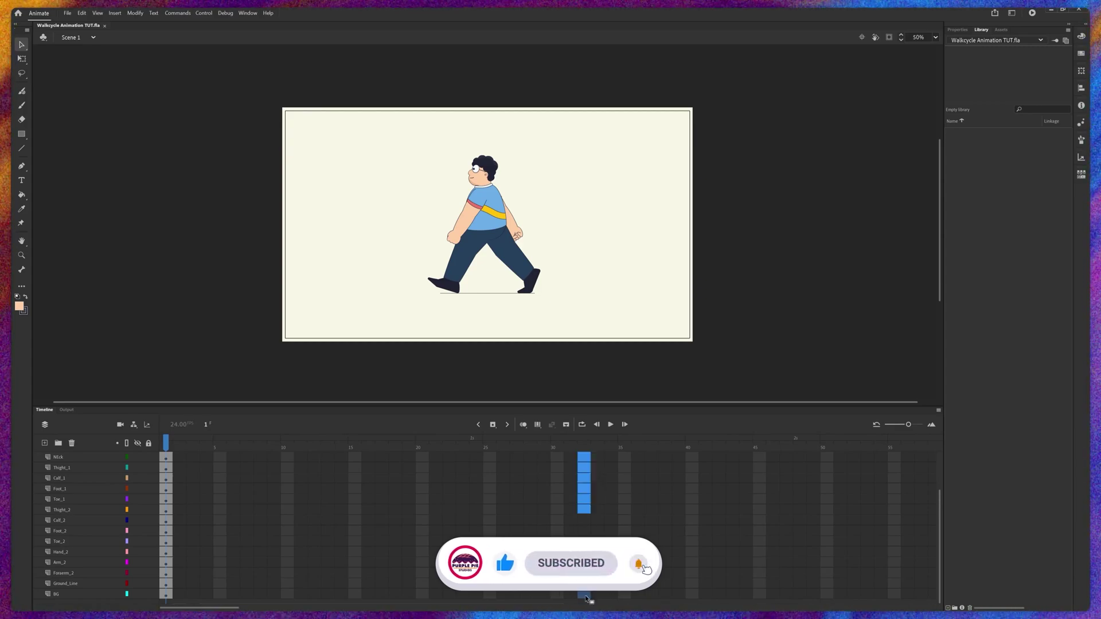
key(F5)
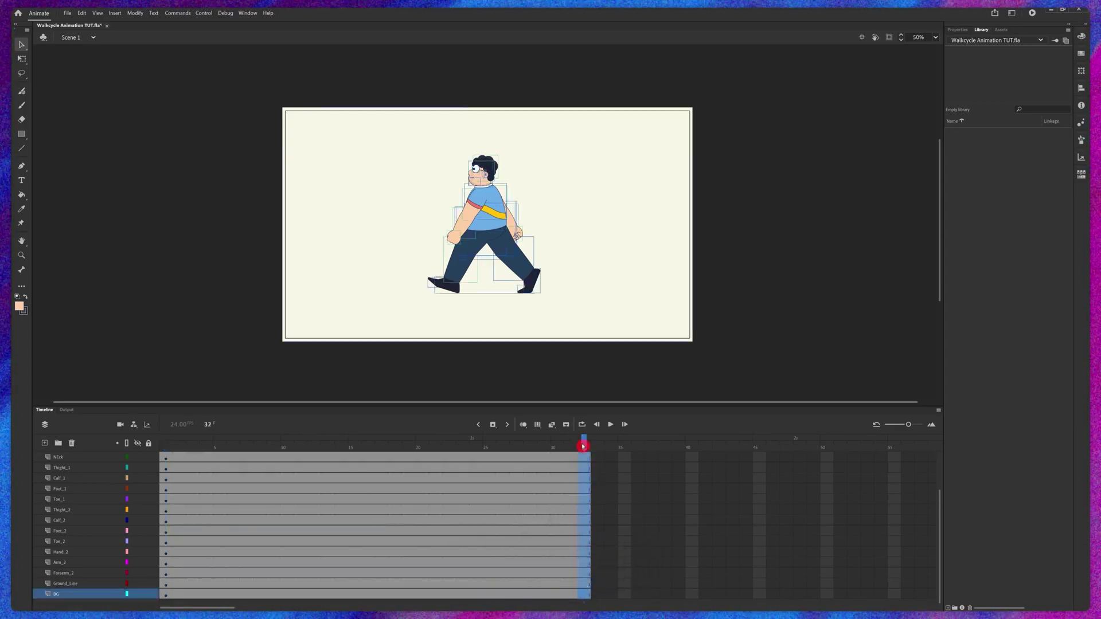
mouse_move(584, 447)
mouse_down()
mouse_move(167, 447)
mouse_move(493, 469)
mouse_move(585, 459)
mouse_up()
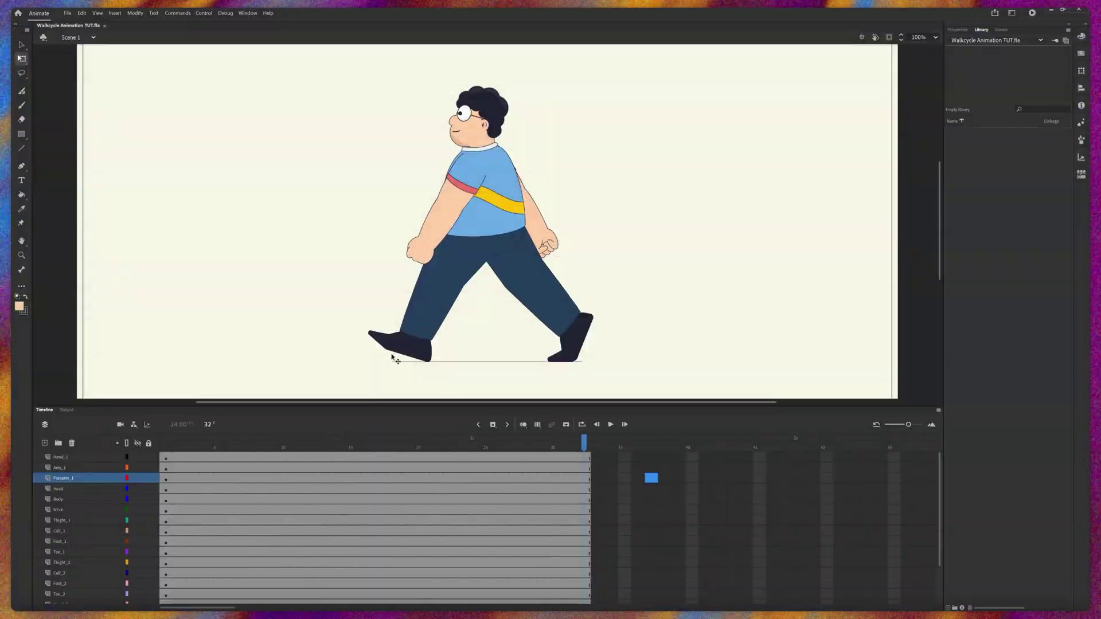
Convert the character's front hand into a Movie Clip symbol named Hand 1.
click(420, 257)
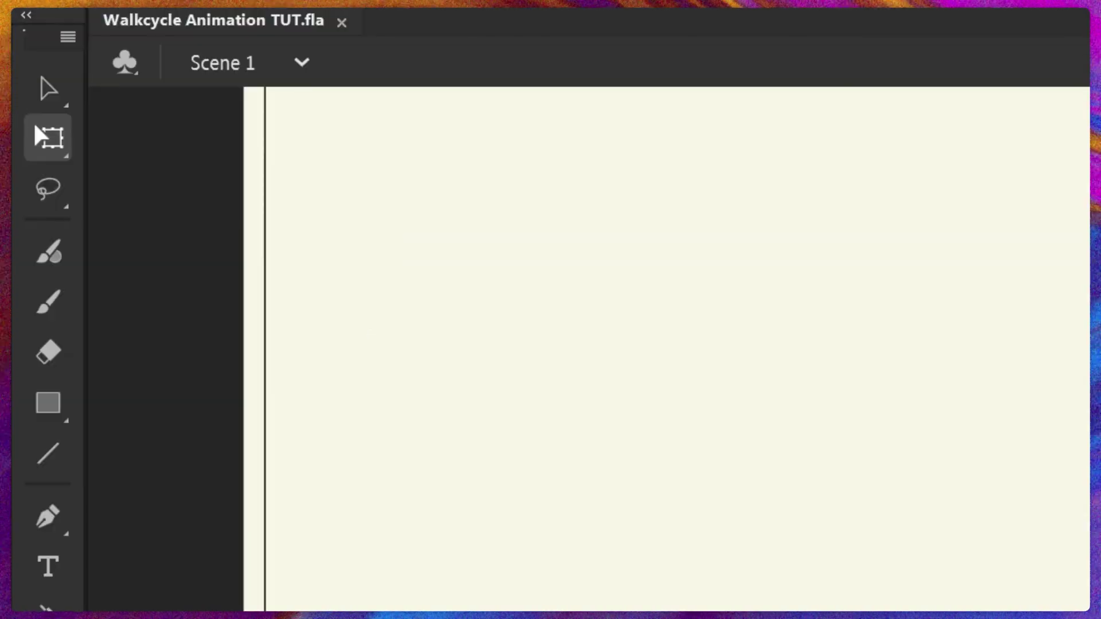
click(27, 61)
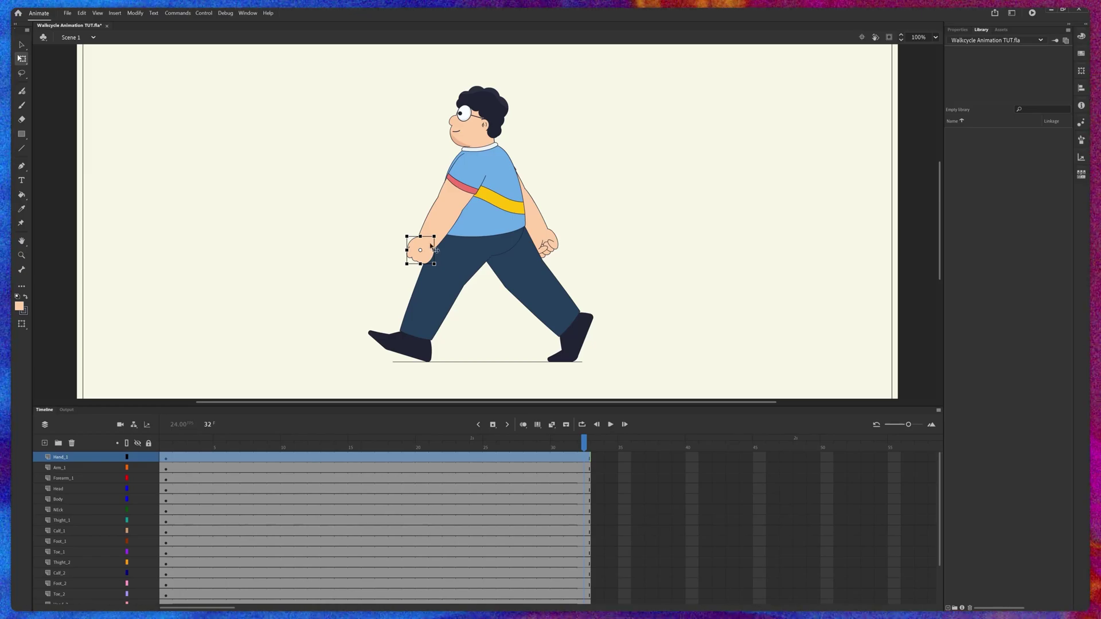
right_click(423, 246)
click(453, 333)
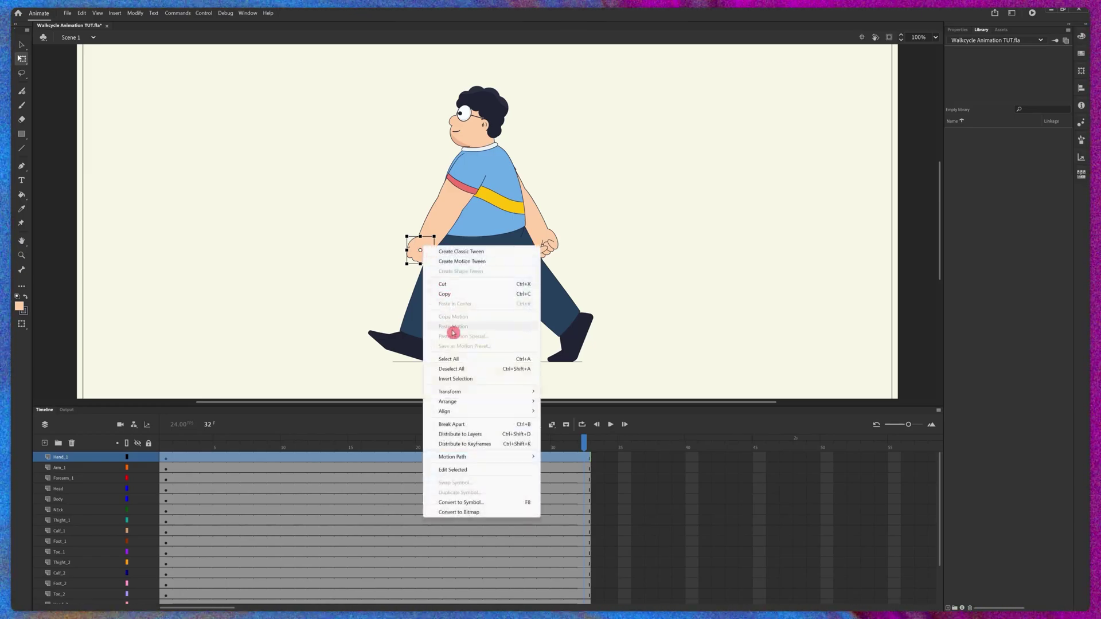
click(456, 503)
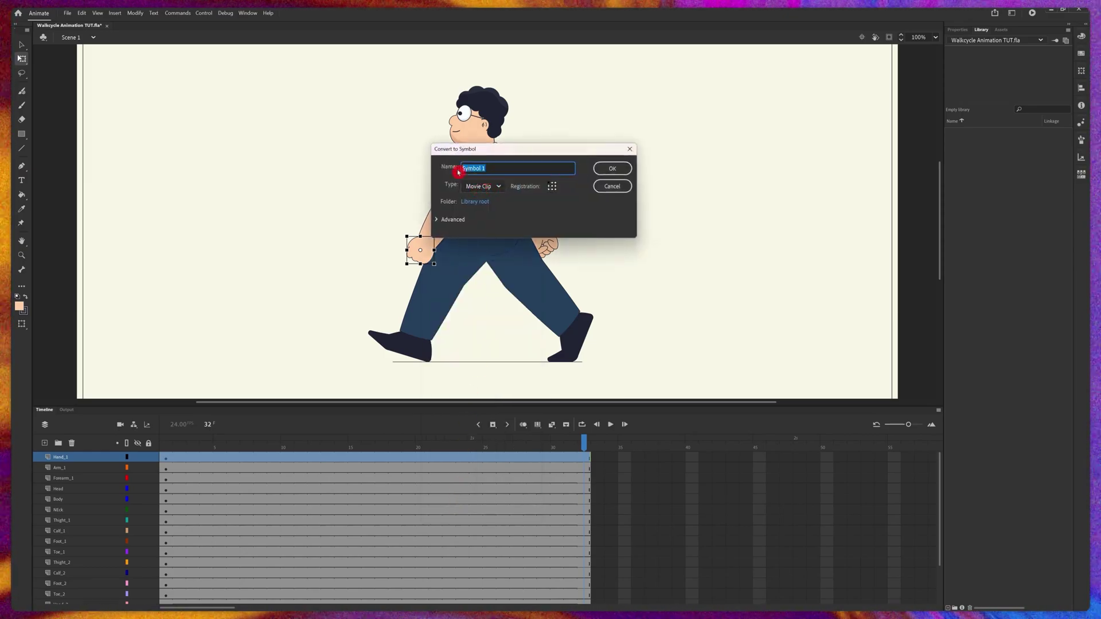
text(Hand 1)
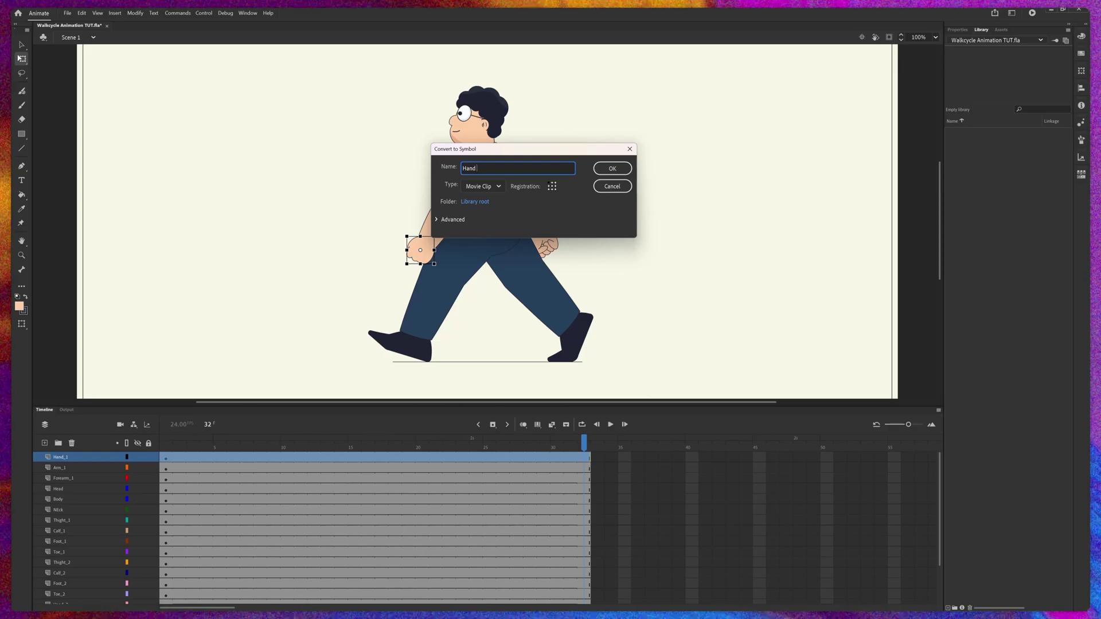
key(Return)
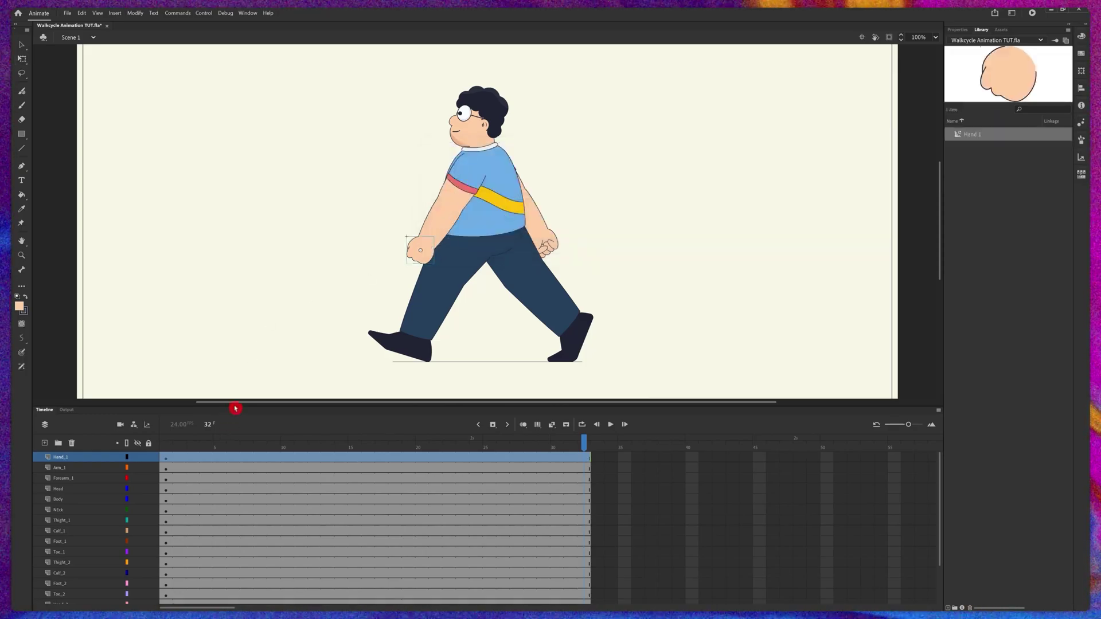
Convert the character's front forearm into a symbol named Forearm 1.
key(q)
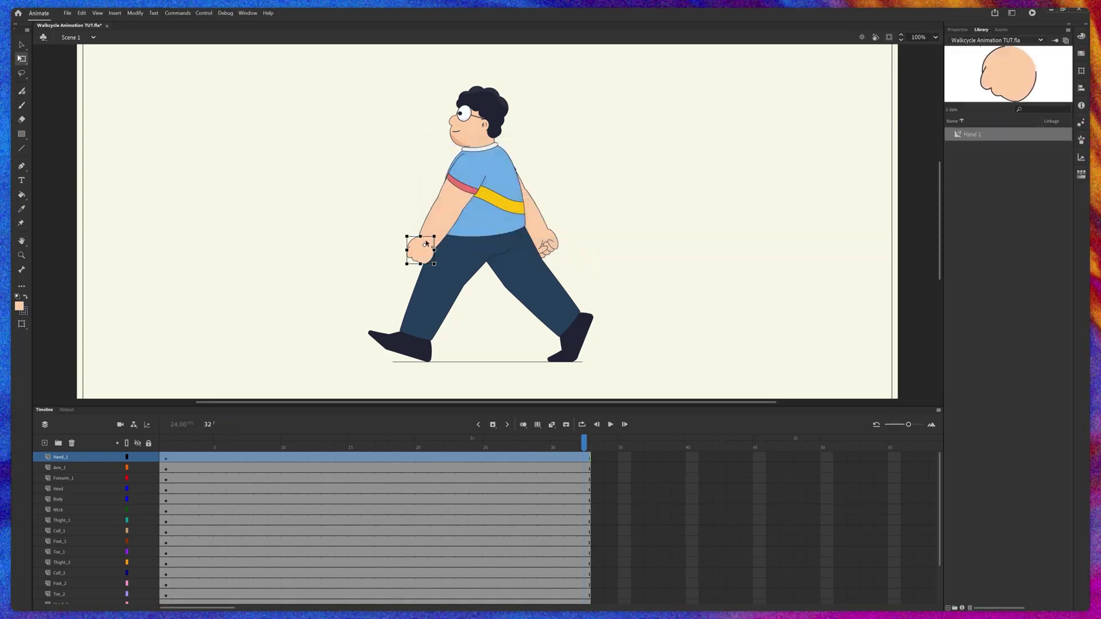
click(445, 224)
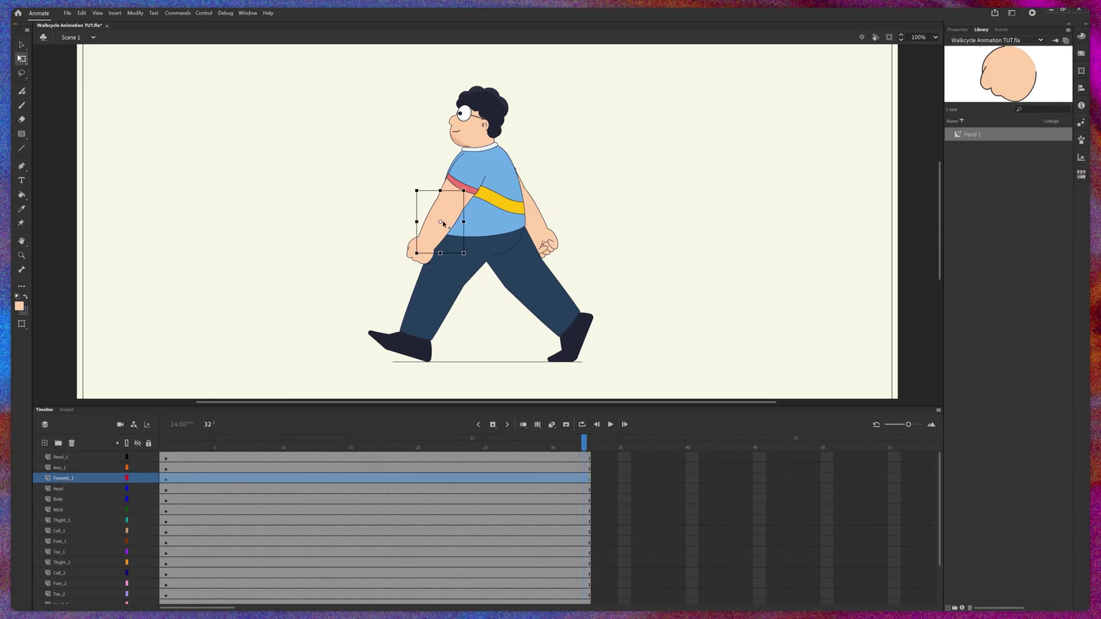
key(F8)
text(Forearm 1)
key(Return)
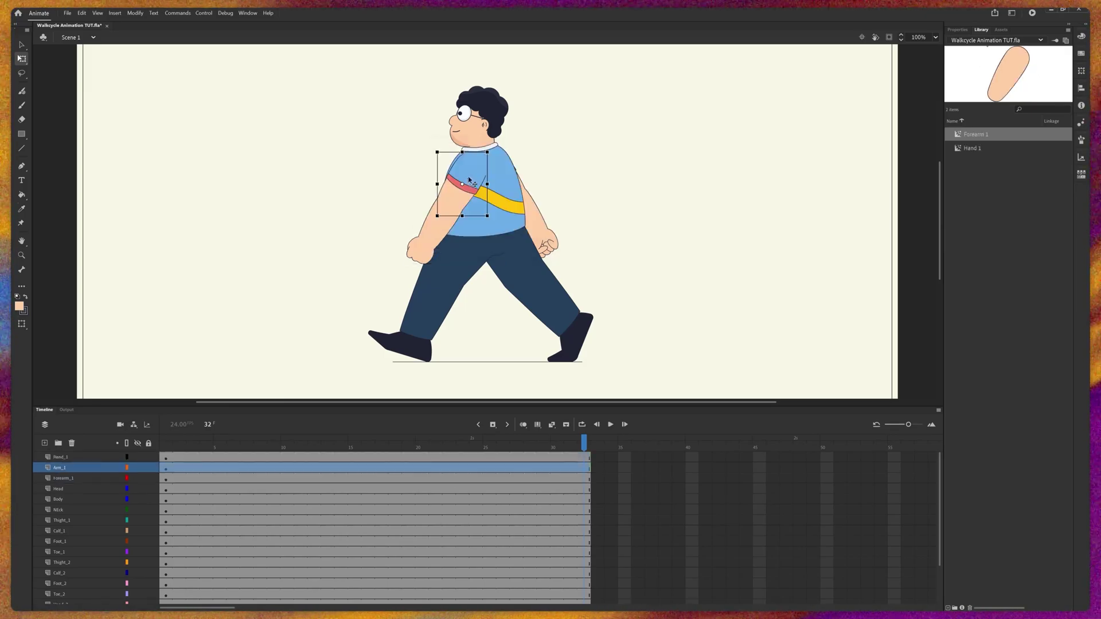
Convert the character's front upper arm into a symbol named Arm 1.
click(459, 178)
key(F8)
text(Arm 1)
key(Return)
Convert the character's torso into a symbol named Body.
click(508, 205)
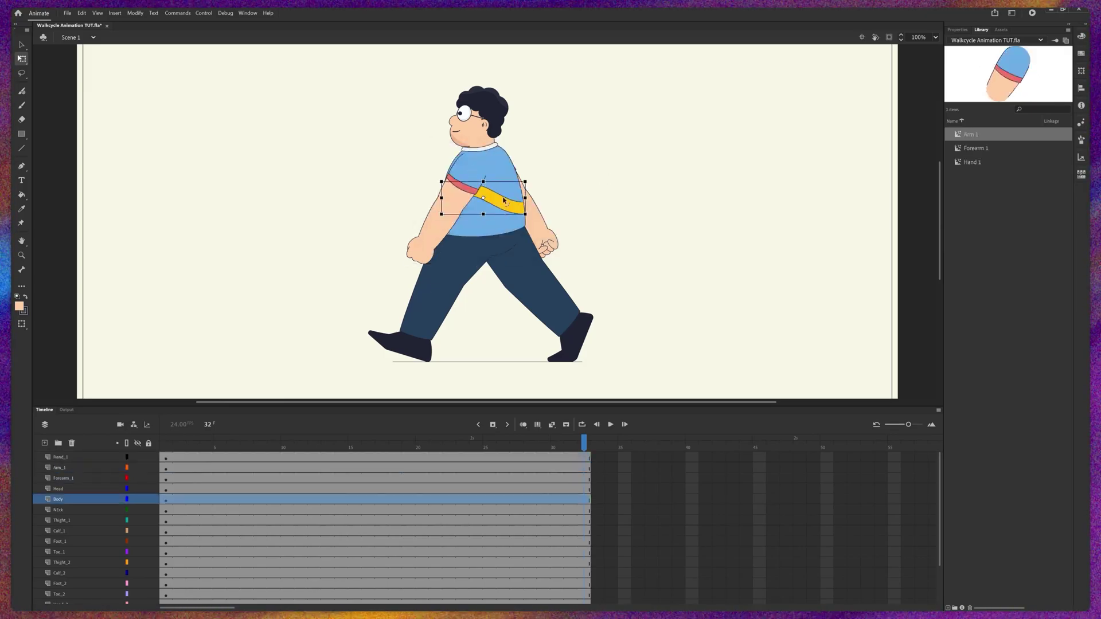
key(F8)
text(Body)
key(Return)
Convert the back arm's parts into symbols named Forearm 2, Arm 2 and Hand 2.
scroll(69, 580, down, 3)
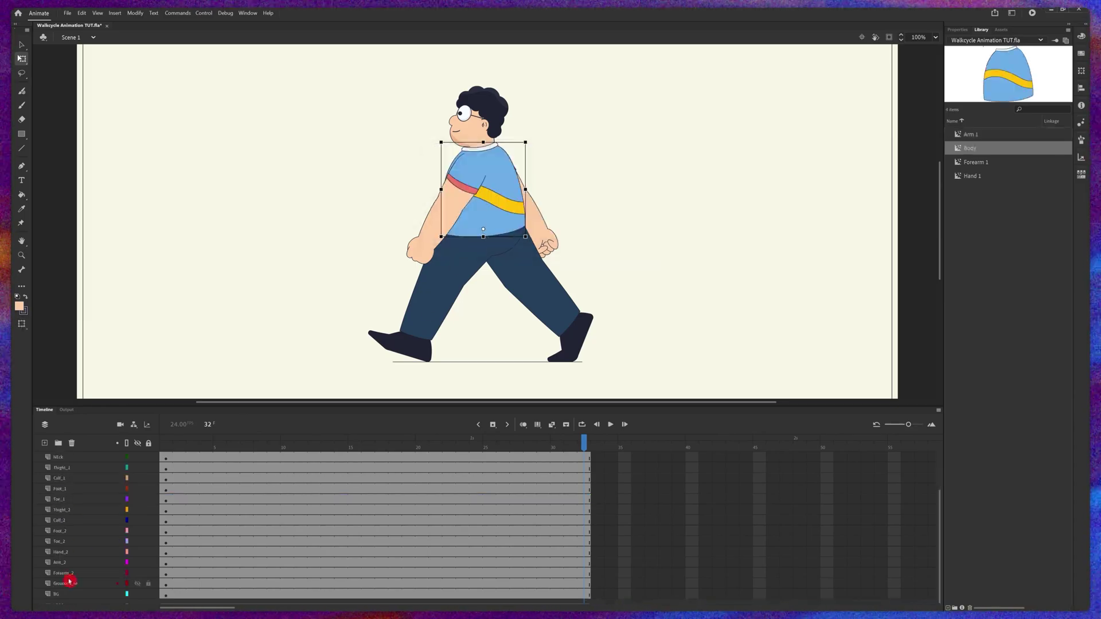
click(63, 573)
key(F8)
text(F)
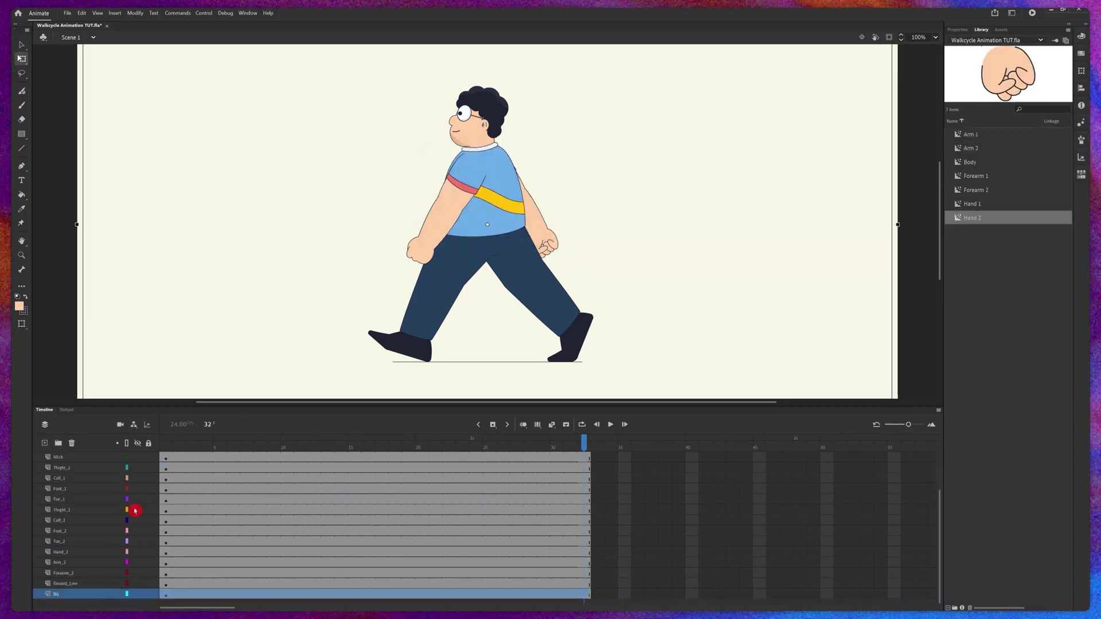
Convert the leg parts into symbols named Thigh, Calf, Foot and Toe, numbered 1 for the front leg and 2 for the back leg.
key(F8)
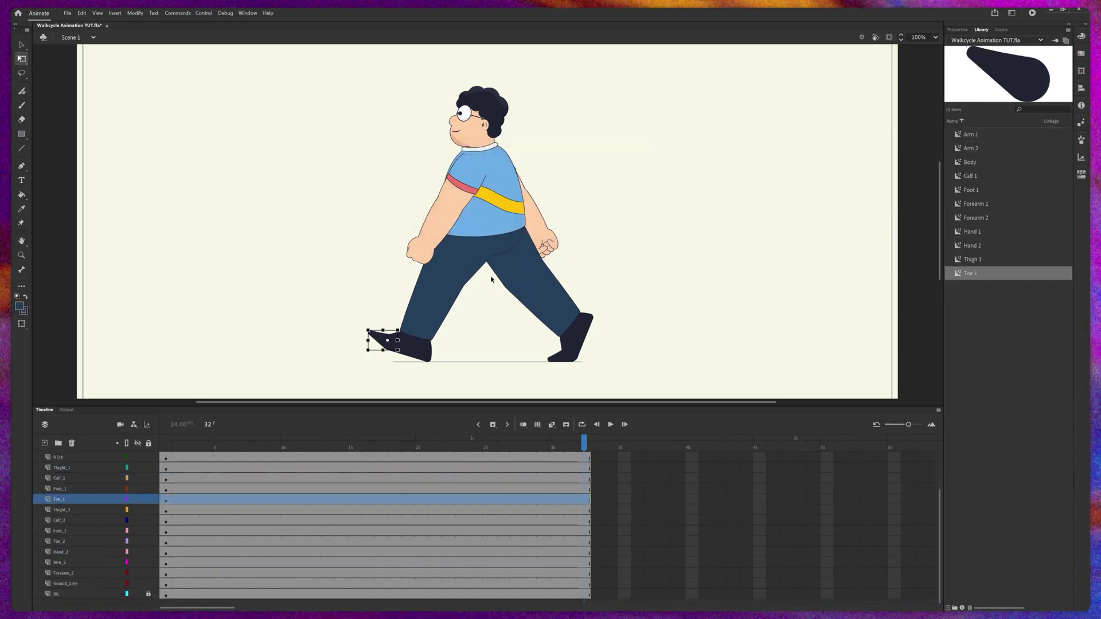
key(Return)
click(577, 336)
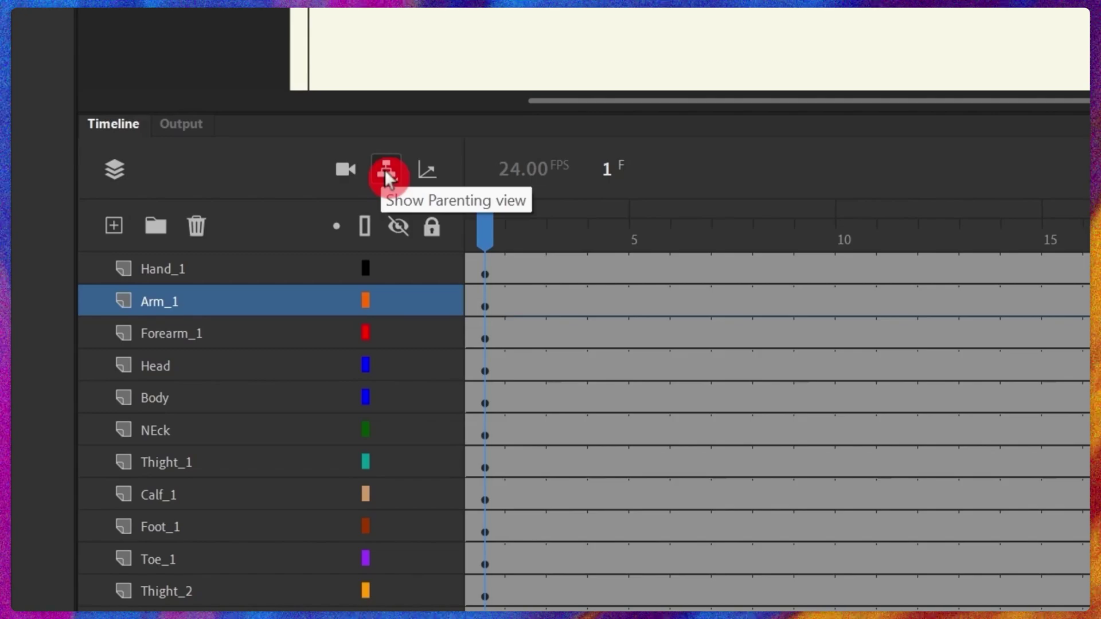
Show the layer parenting view and parent Hand_1 to Forearm_1, Forearm_1 to Arm_1, and Arm_1 to Body.
click(385, 171)
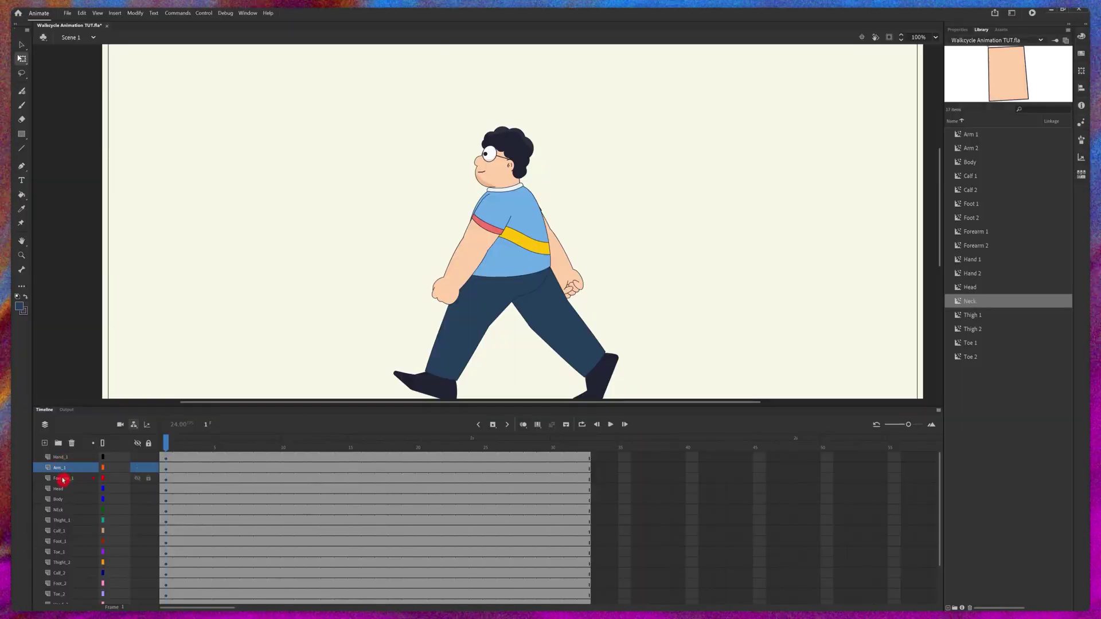
click(58, 458)
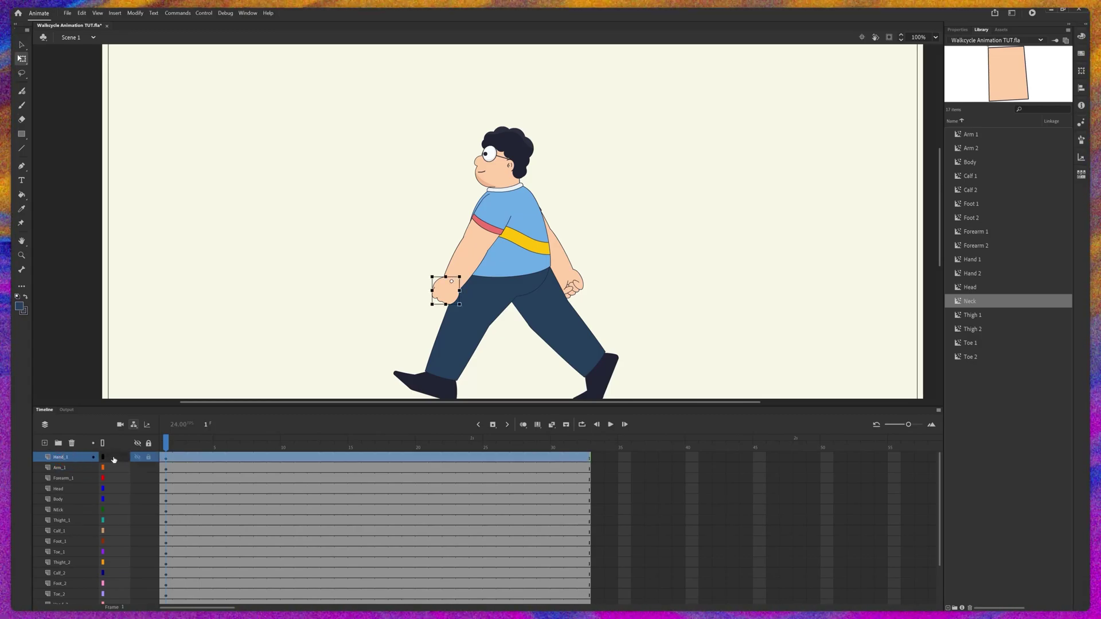
drag(114, 459, 117, 479)
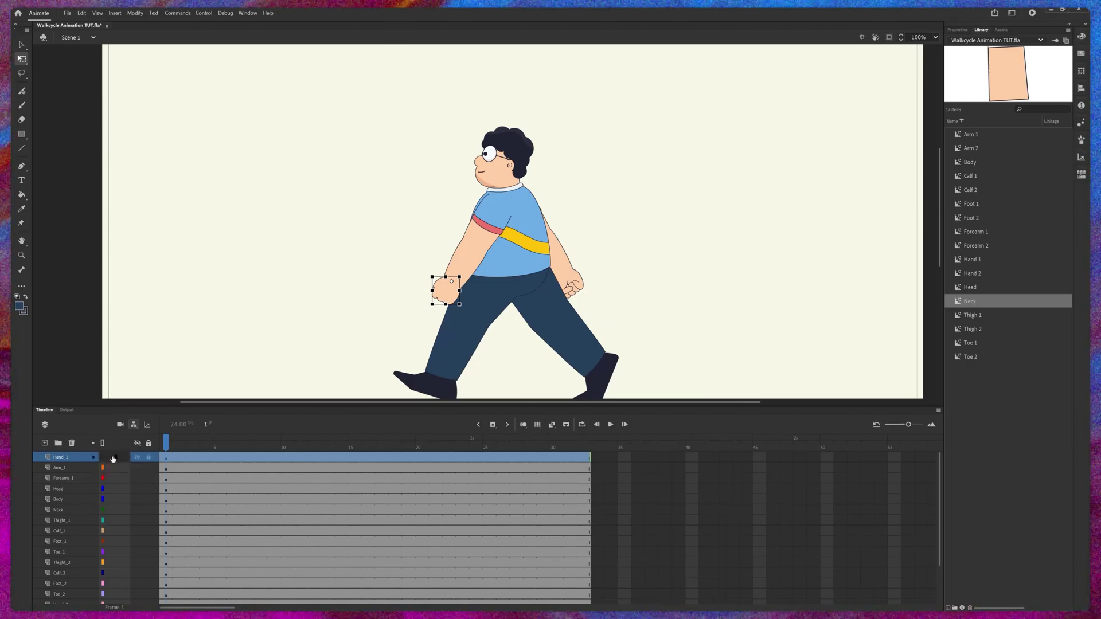
drag(105, 480, 119, 470)
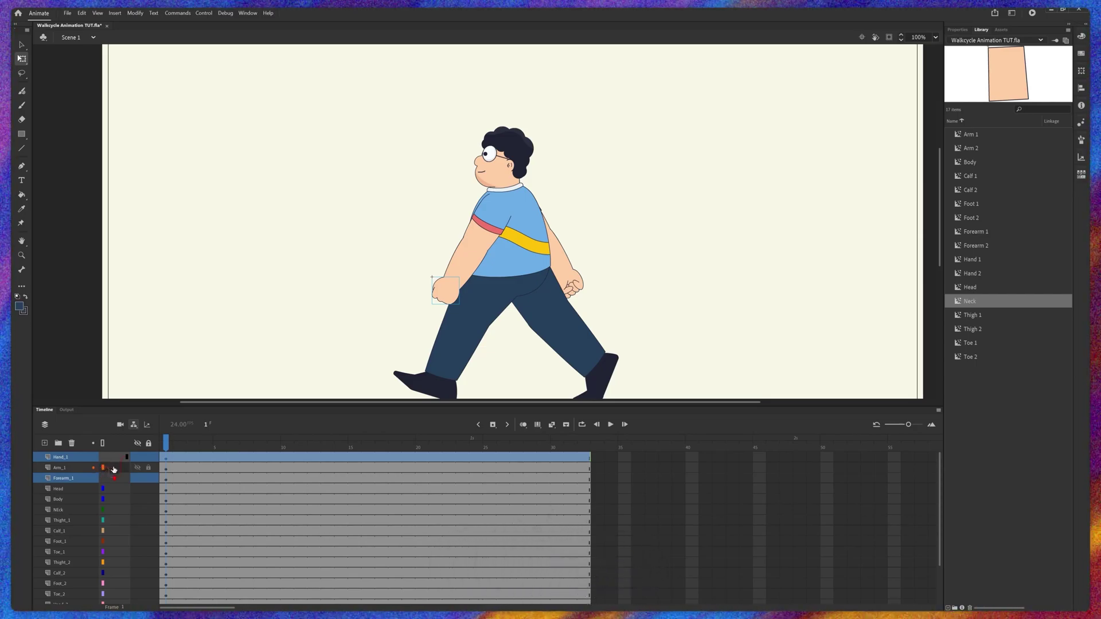
mouse_move(114, 470)
mouse_down()
mouse_move(119, 503)
mouse_move(112, 471)
mouse_up()
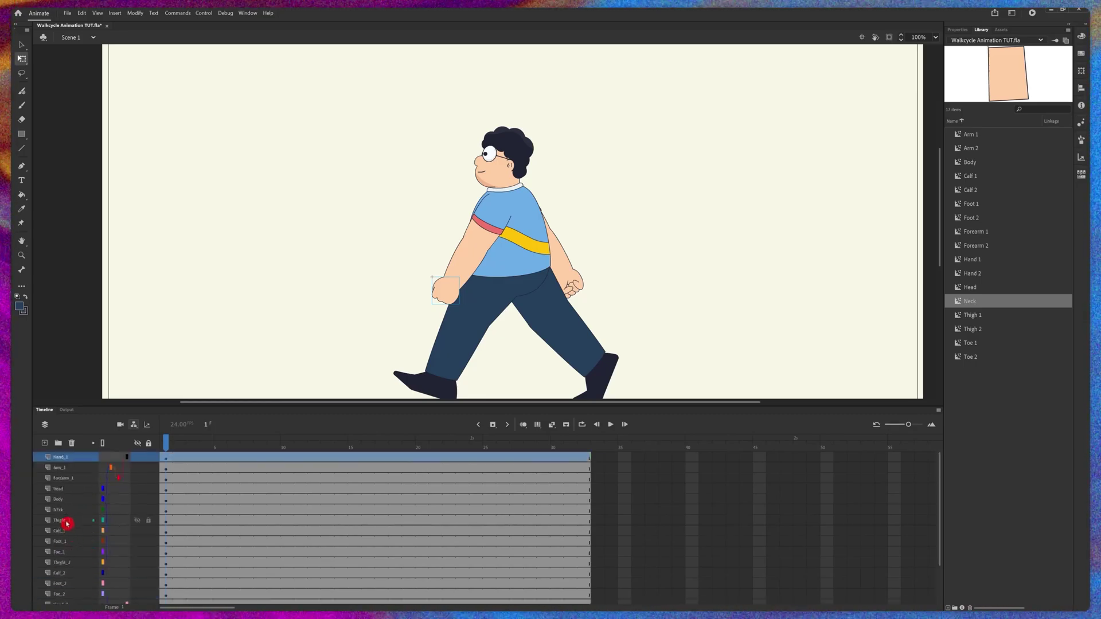
Parent the leg layers in a chain from toe to foot, calf, thigh and Body, and move the torso to test the hierarchy.
click(68, 520)
drag(112, 552, 113, 542)
mouse_move(113, 541)
mouse_down()
mouse_move(114, 522)
mouse_move(63, 499)
mouse_move(115, 531)
mouse_up()
scroll(117, 537, down, 2)
drag(115, 531, 115, 509)
scroll(114, 499, up, 2)
click(113, 489)
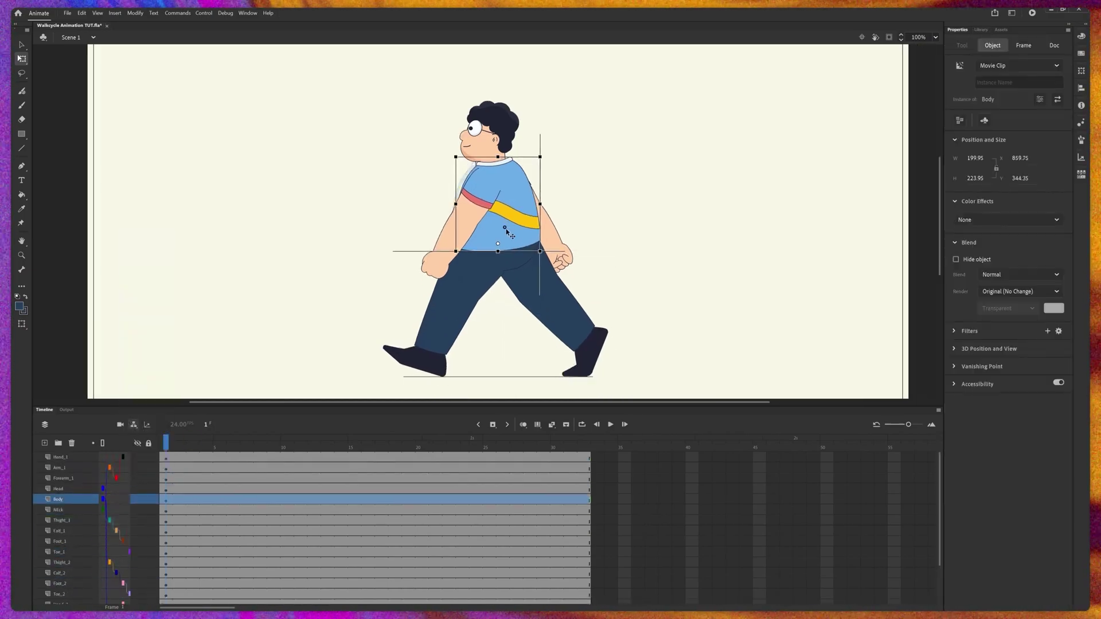
drag(506, 229, 500, 230)
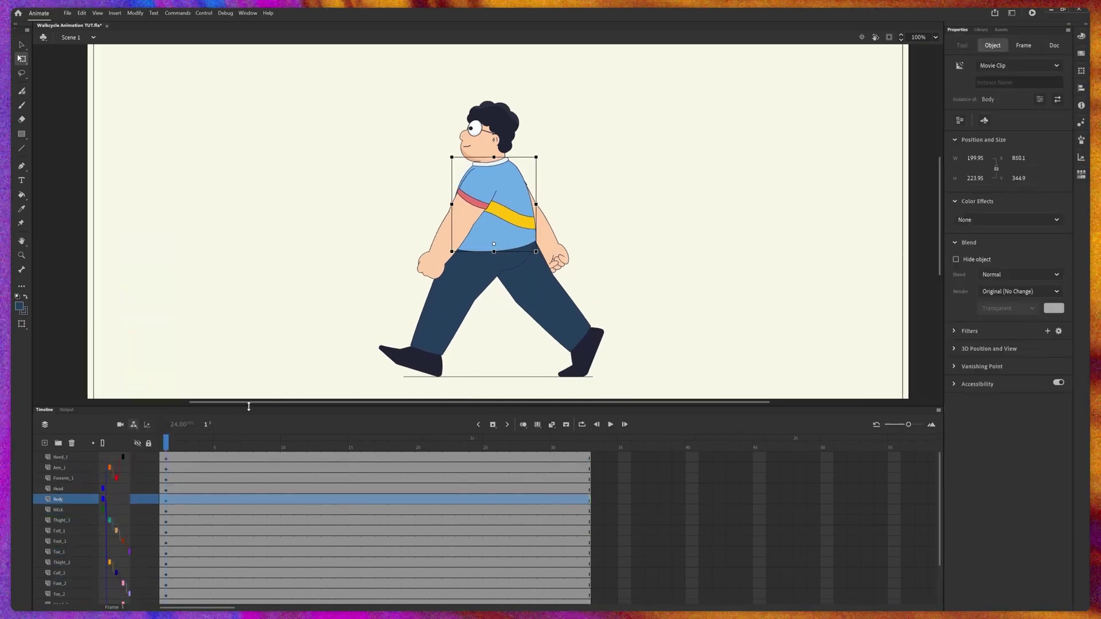
Parent the NEck layer to Body and the Head layer to NEck.
click(57, 510)
mouse_move(104, 510)
mouse_down()
mouse_move(104, 500)
mouse_move(112, 509)
mouse_up()
click(491, 176)
click(59, 491)
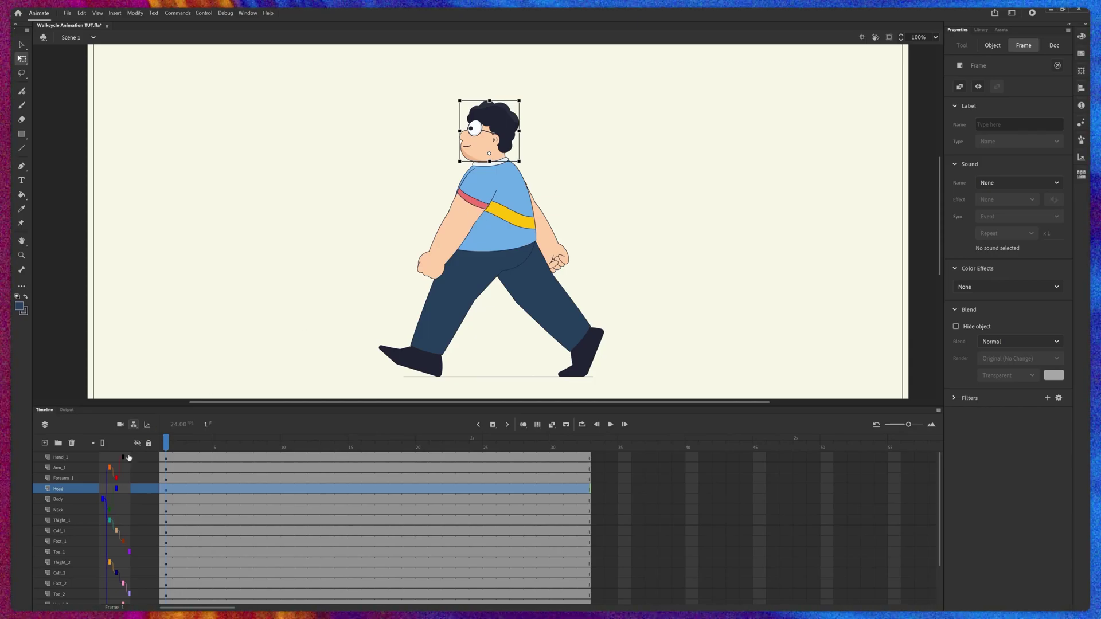
Test the arm hierarchy by rotating the front upper arm about the shoulder, and undo the rotation.
click(60, 468)
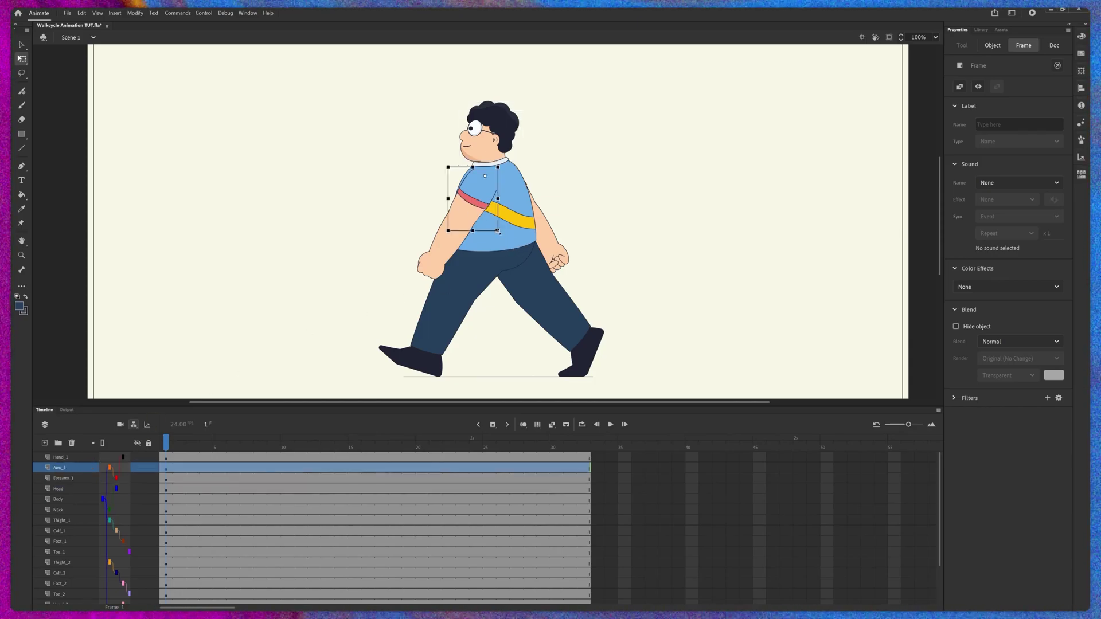
drag(501, 241, 486, 250)
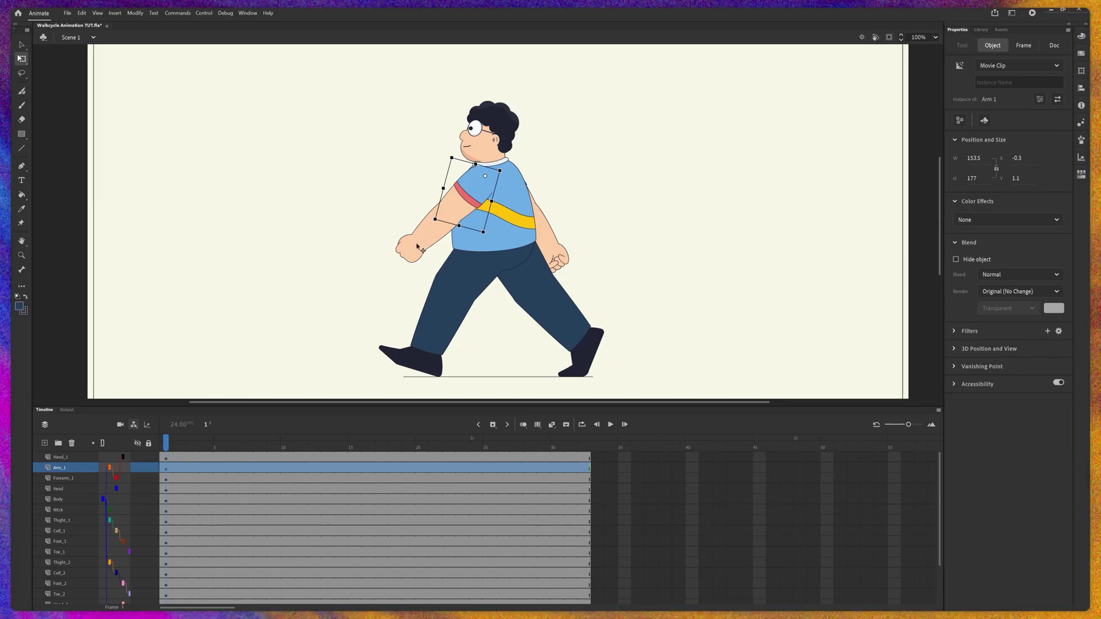
key(ctrl+z)
Move the front forearm's transformation point to the elbow, and try a rotation about it before undoing that rotation.
click(60, 480)
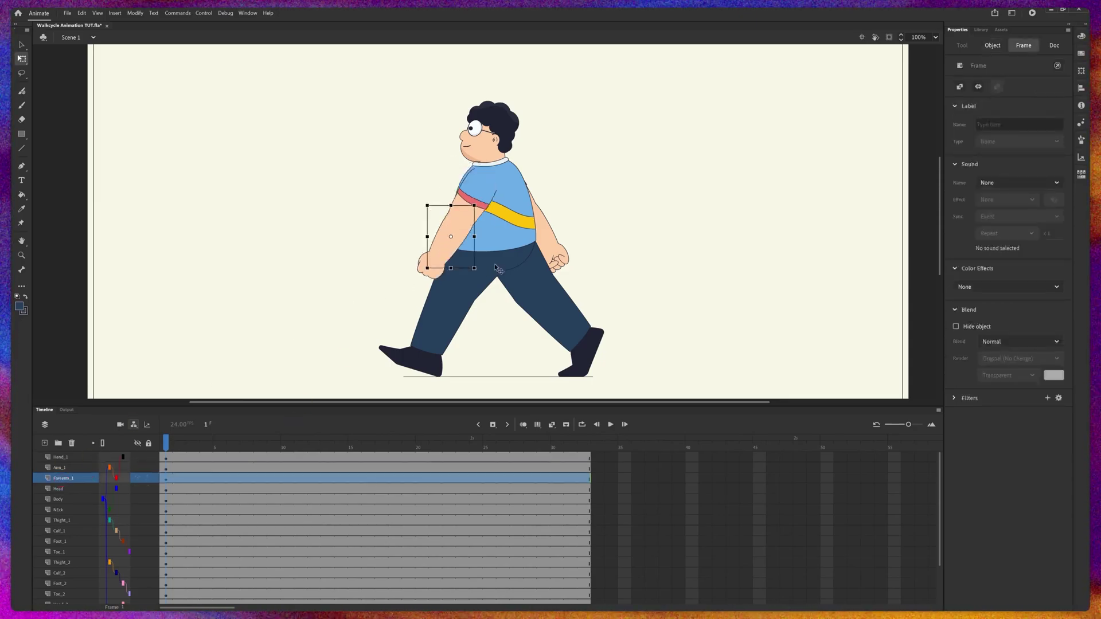
drag(451, 236, 459, 219)
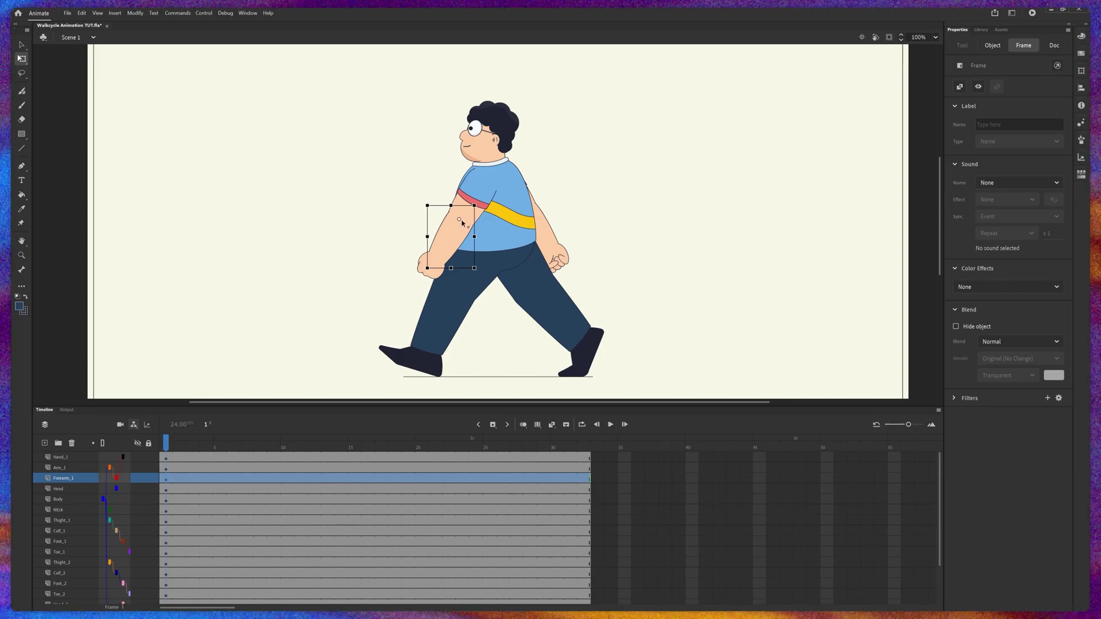
drag(480, 278, 456, 282)
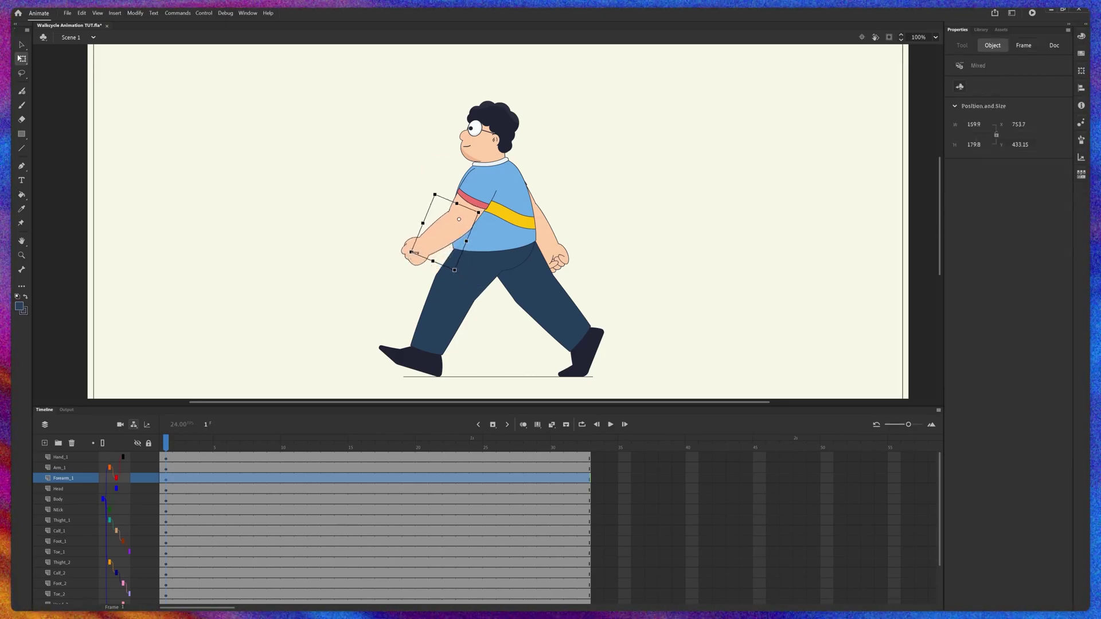
key(ctrl+z)
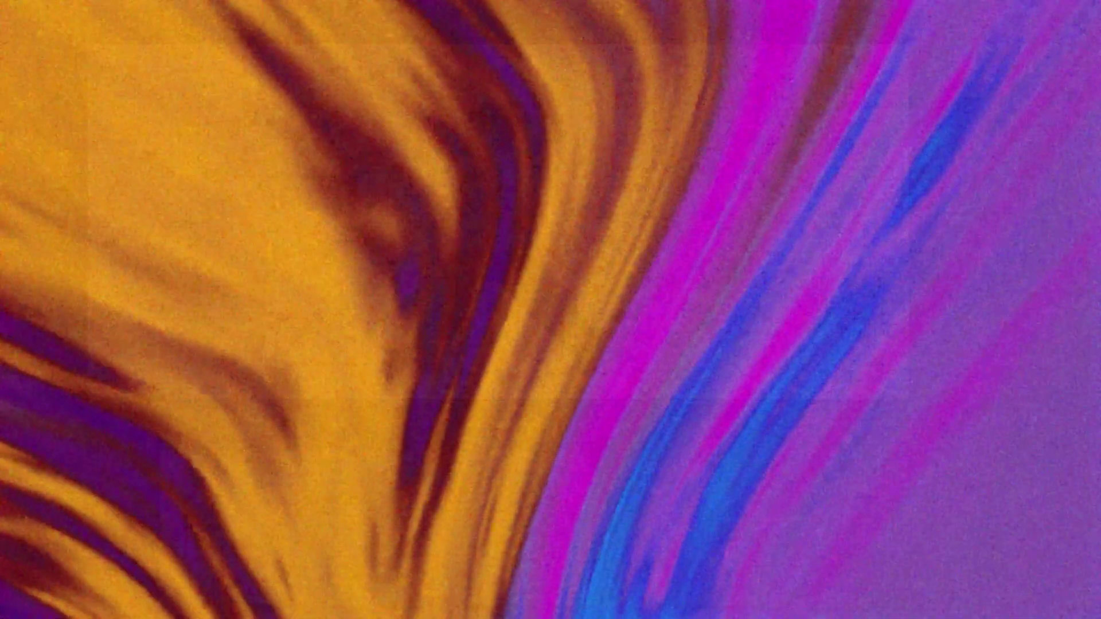
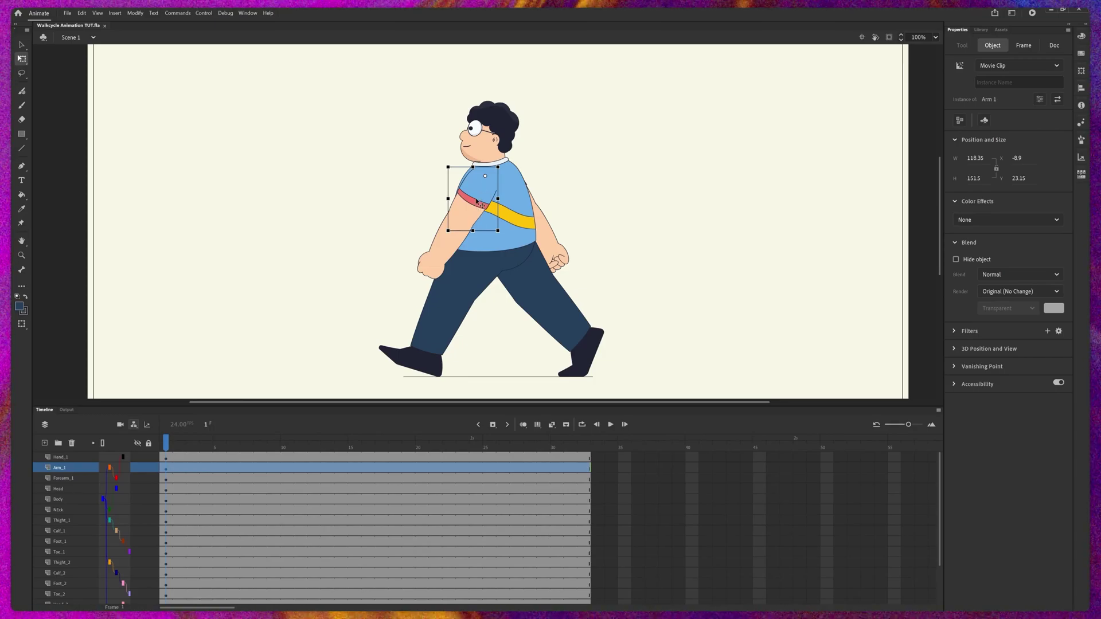
Rotate the front forearm forward about the elbow in frame 1 and nudge it into line with the upper arm's outline.
click(442, 243)
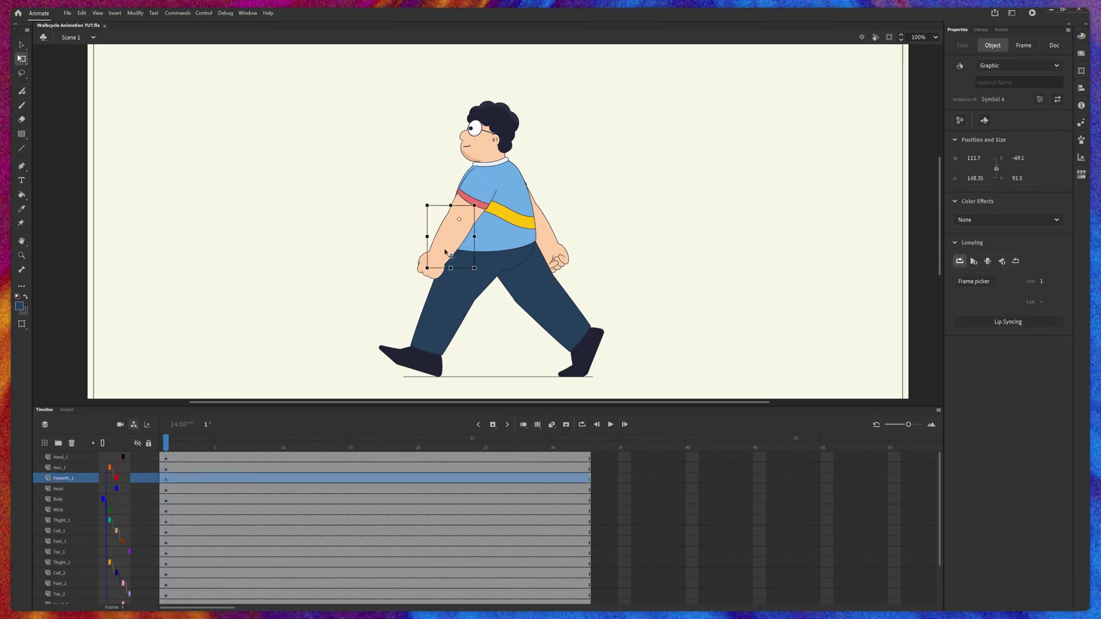
click(60, 478)
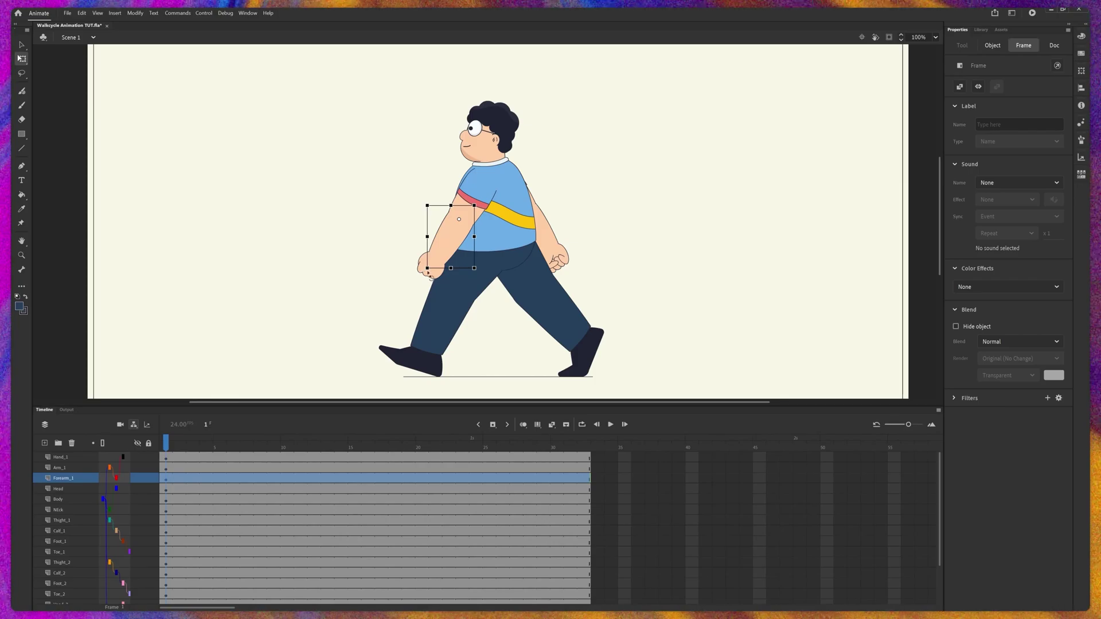
drag(431, 279, 407, 250)
key(ctrl+4)
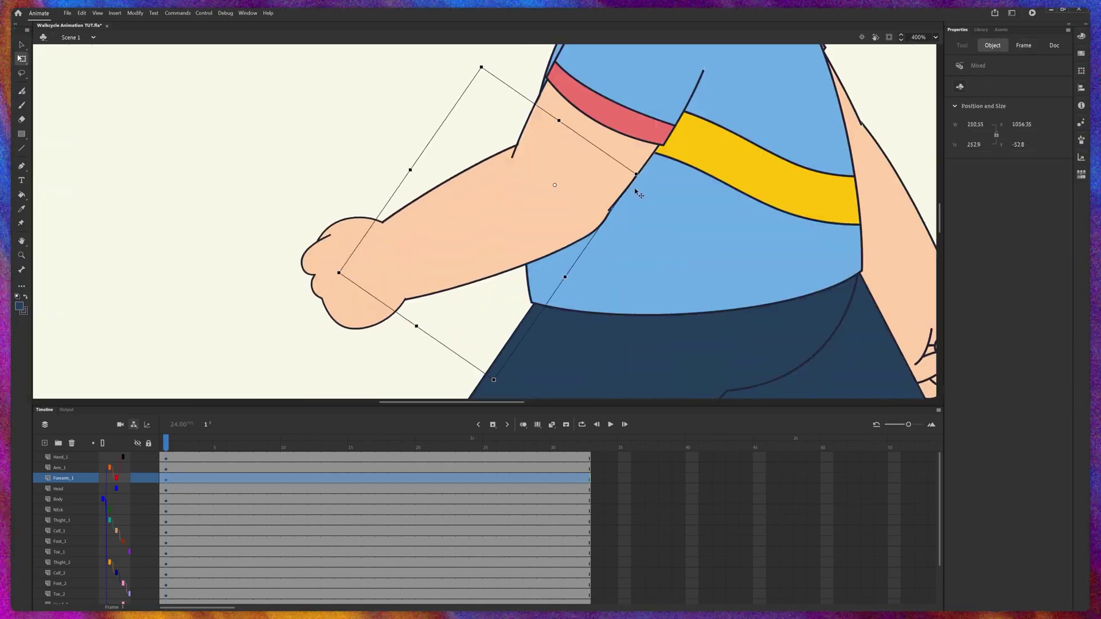
drag(636, 194, 610, 212)
key(Up)
key(Right)
key(Right)
key(Up)
key(Up)
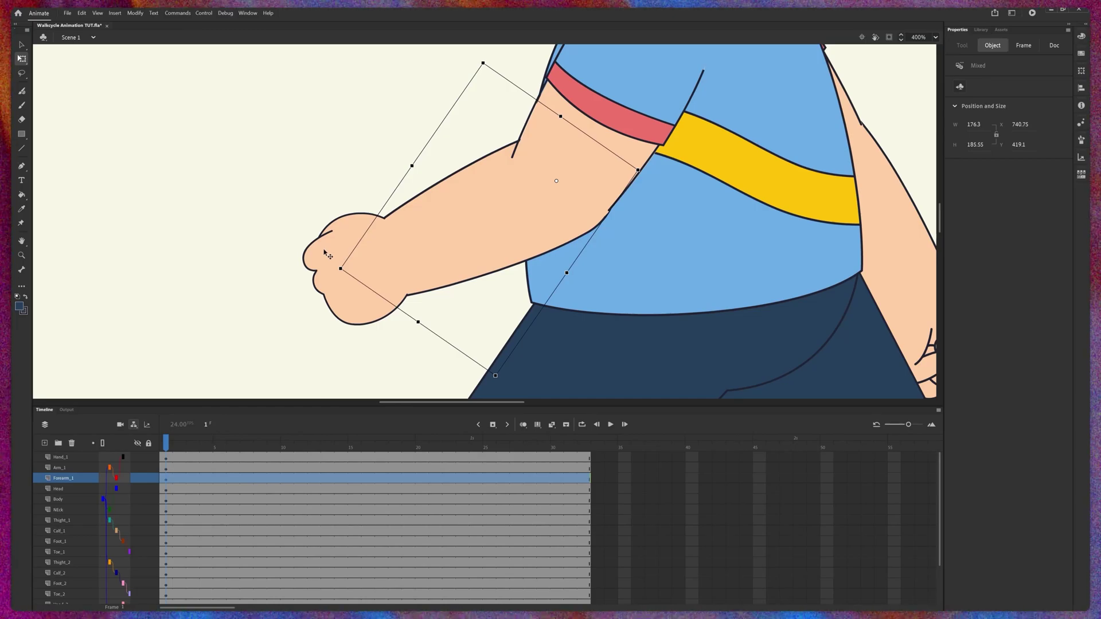
Rotate the front hand slightly upward about the wrist to follow the bent forearm.
click(60, 458)
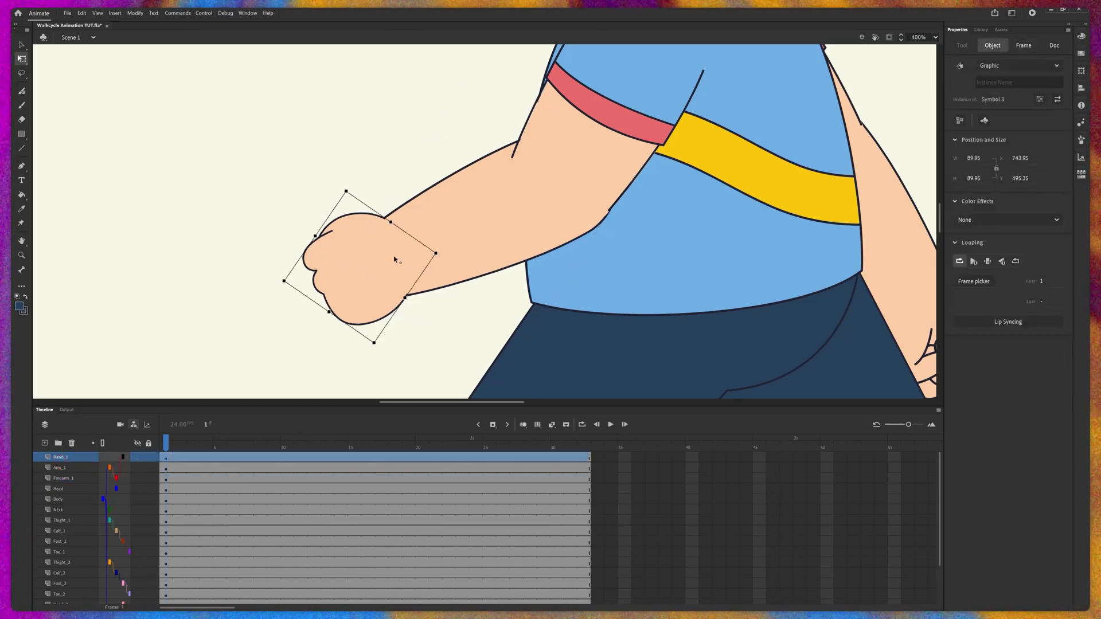
drag(279, 283, 272, 258)
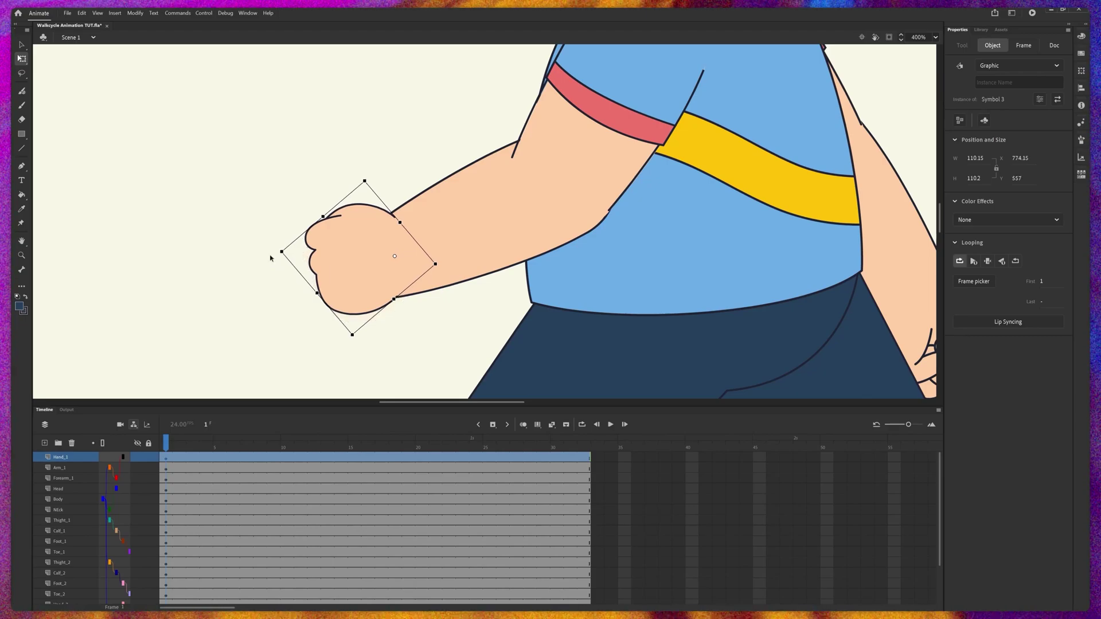
Rotate the back upper arm backward about the shoulder in frame 1 and nudge it upward.
key(ctrl+minus)
key(ctrl+minus)
key(ctrl+minus)
key(ctrl+equal)
key(ctrl+equal)
drag(687, 205, 499, 258)
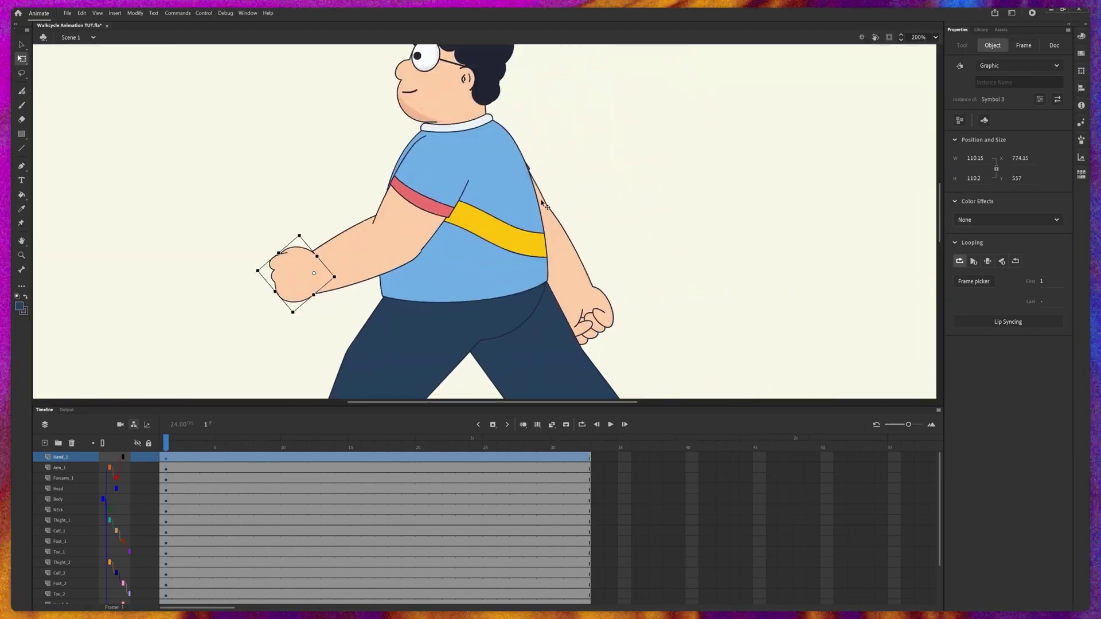
click(545, 205)
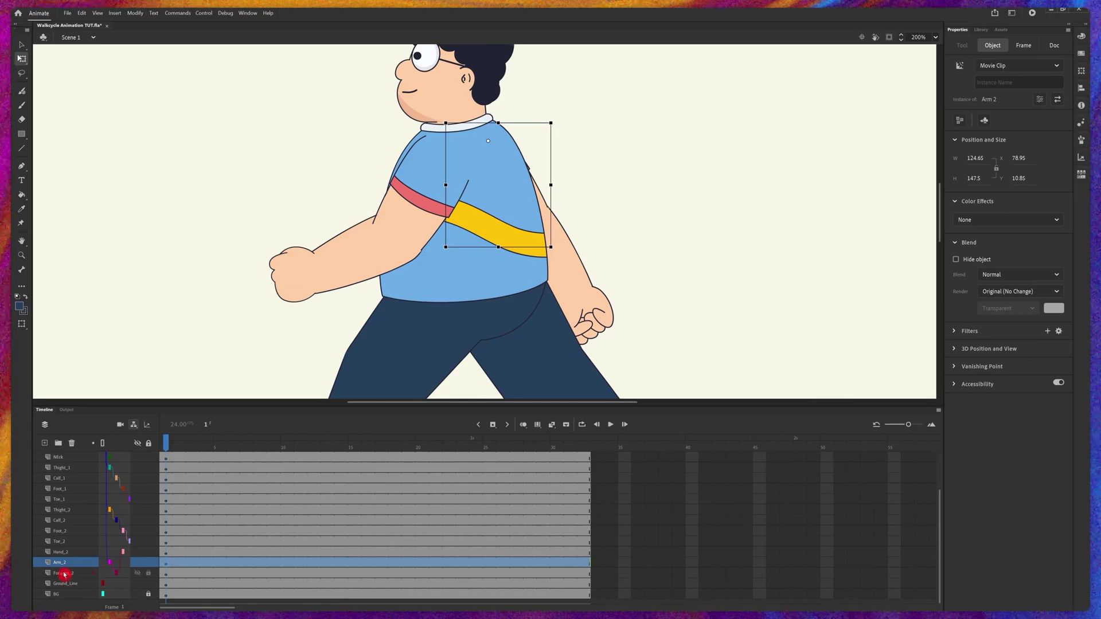
click(64, 574)
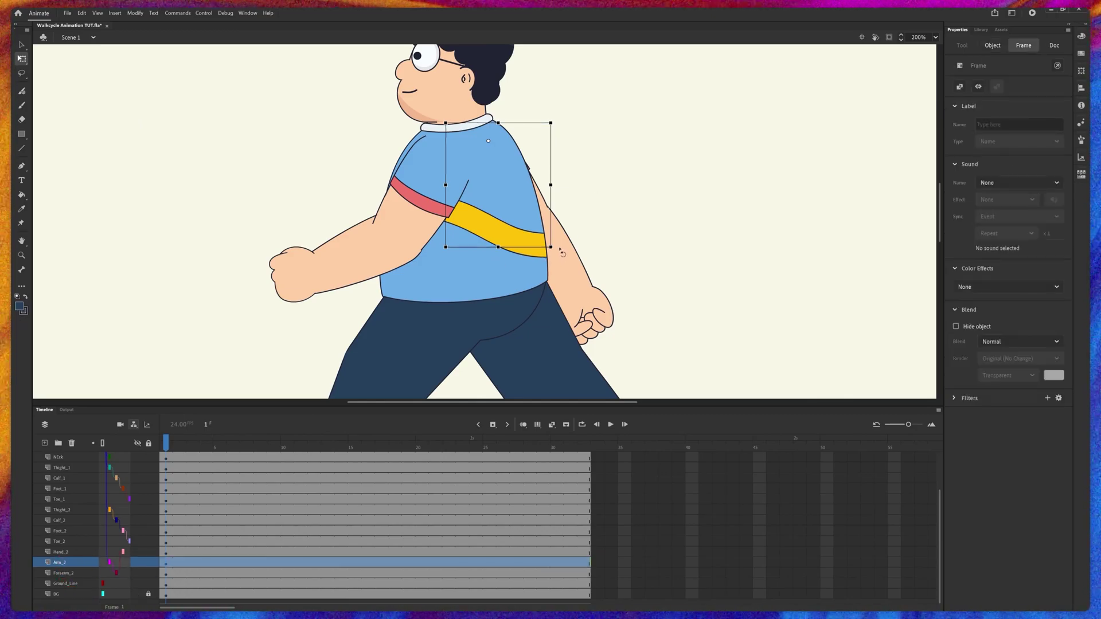
drag(560, 250, 584, 237)
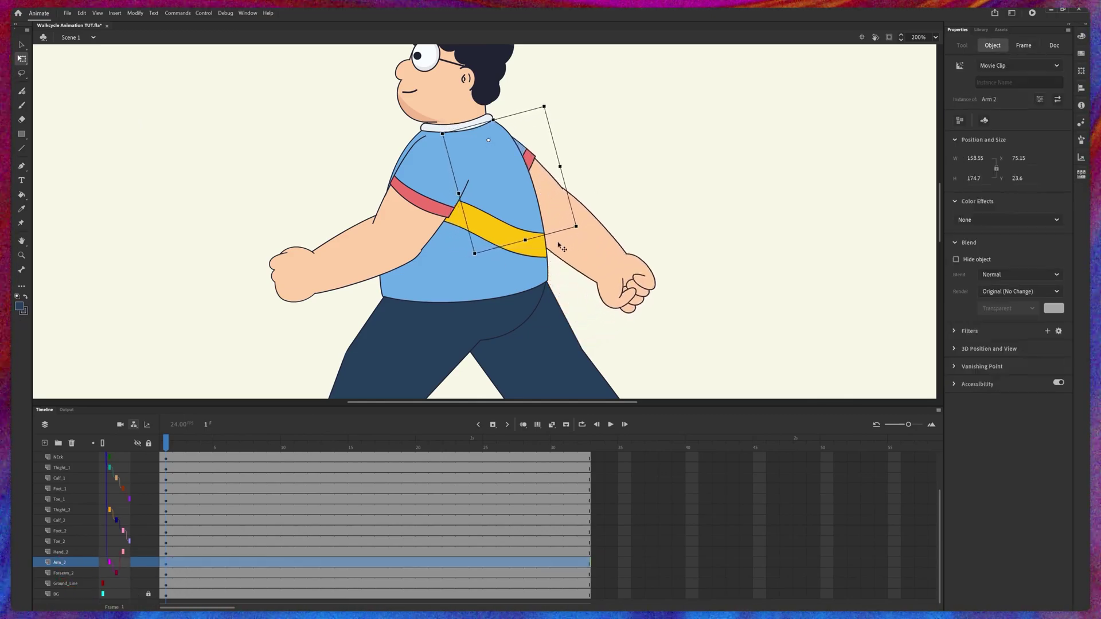
key(shift+Up)
Rotate the back forearm downward about the elbow and turn the back hand slightly outward at the wrist.
click(558, 244)
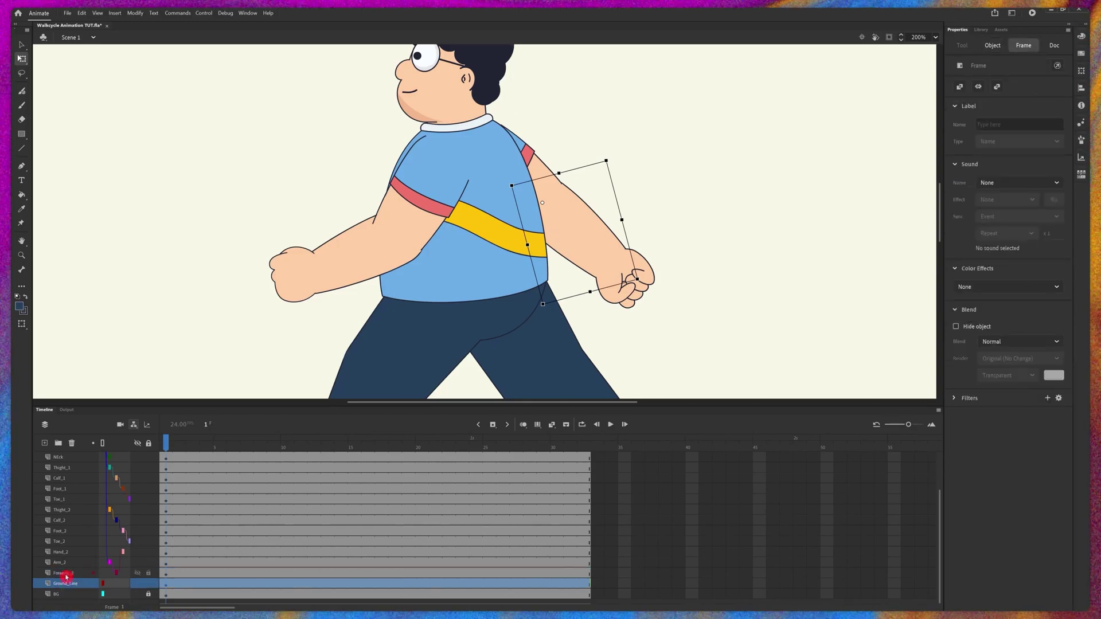
drag(640, 285, 592, 331)
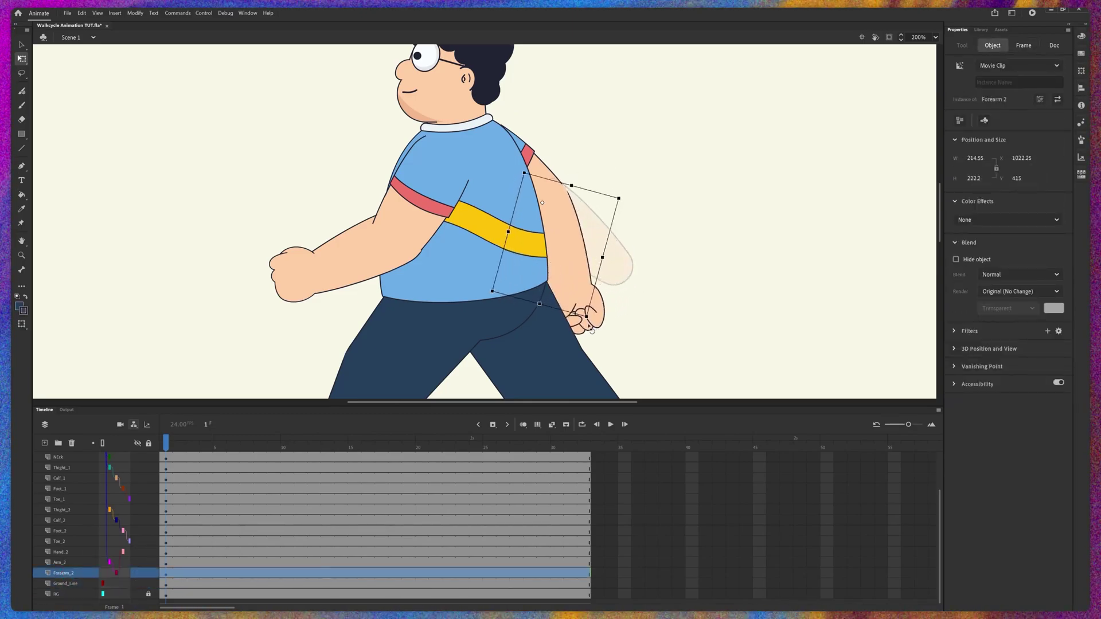
click(585, 317)
key(ctrl+minus)
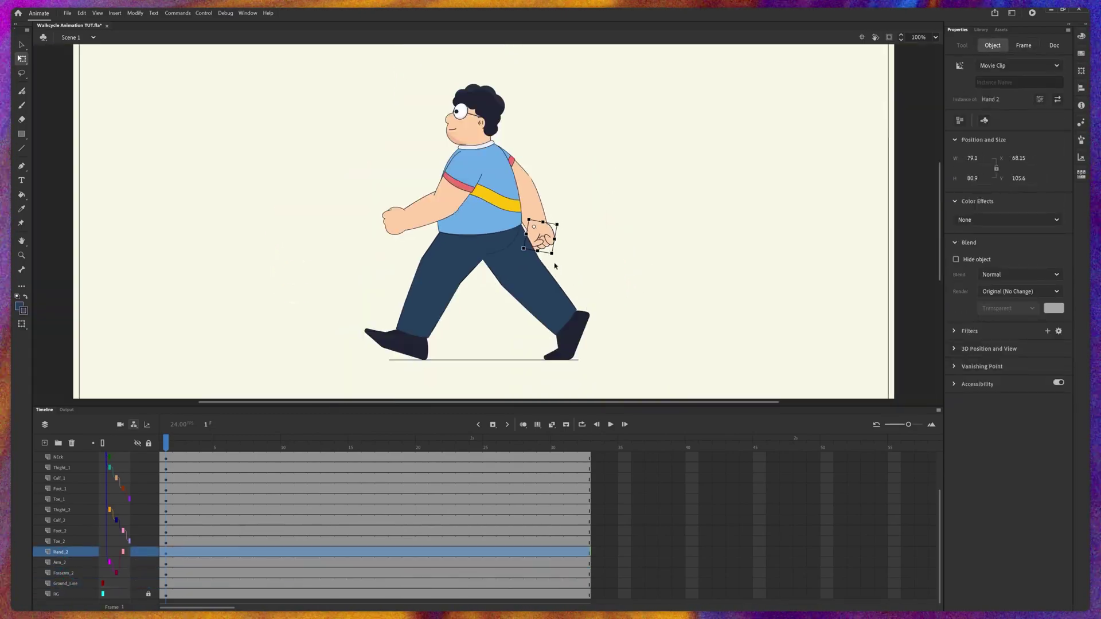
drag(556, 263, 567, 264)
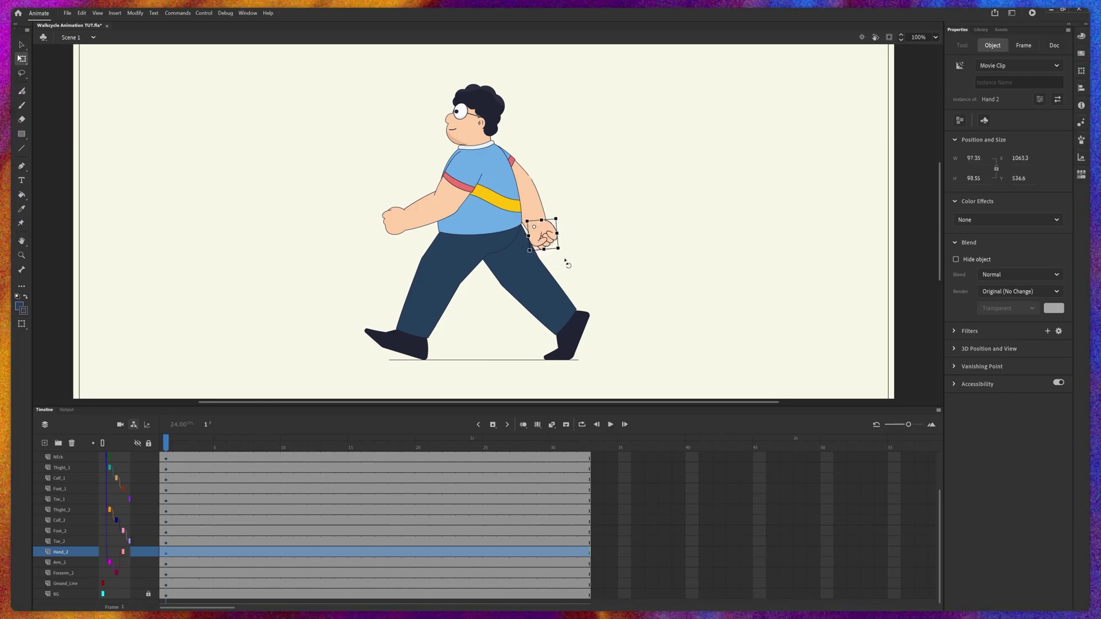
Rotate the front arm backward about the shoulder in frame 1 and nudge it upward into line with the torso.
click(471, 191)
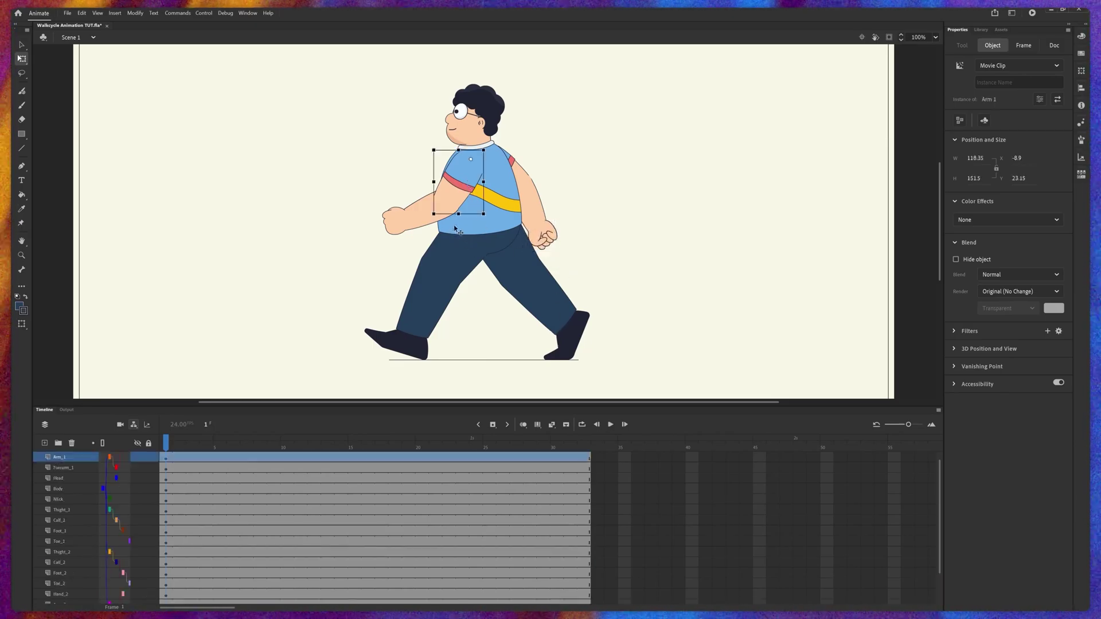
drag(439, 224, 508, 185)
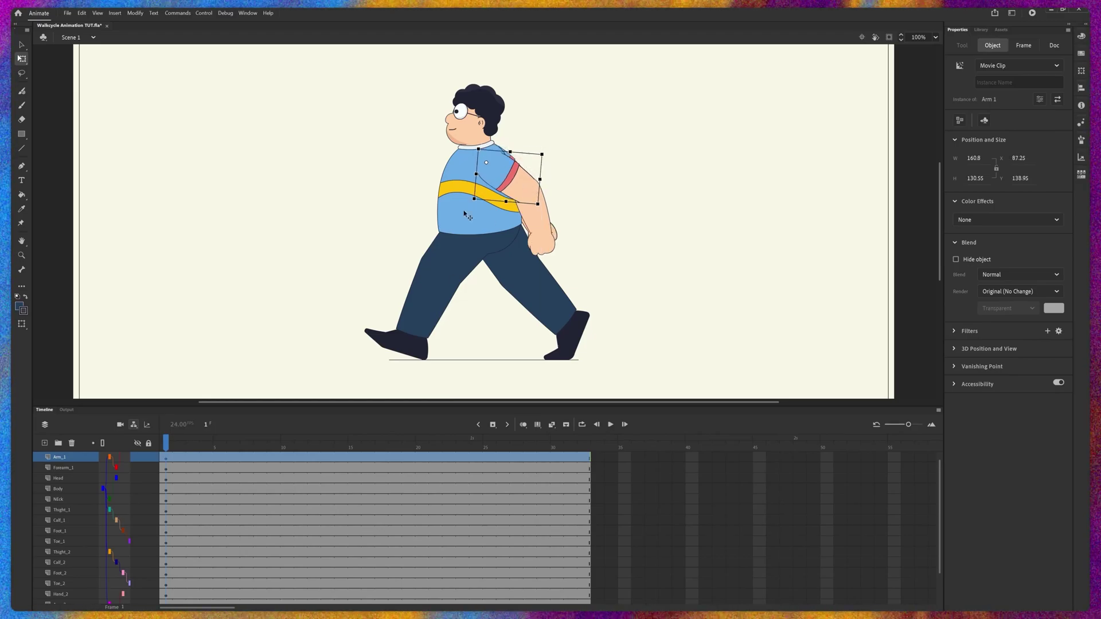
key(ctrl+=)
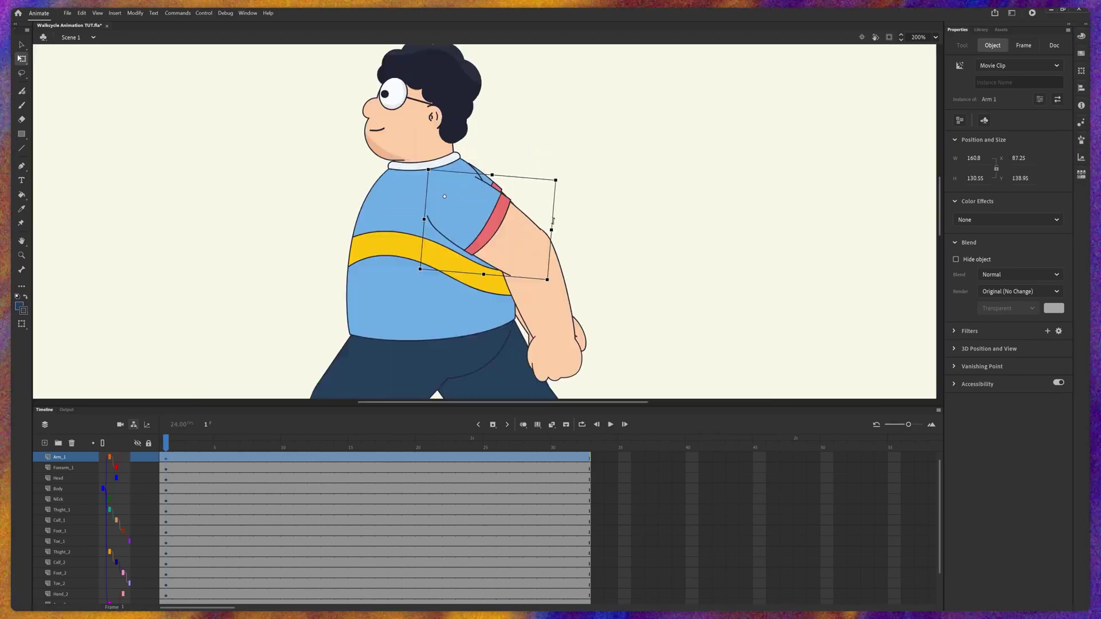
scroll(81, 561, down, 2)
Move the back arm to the chest side in frame 1 and rotate it forward, with its shoulder tucked behind the torso.
click(77, 563)
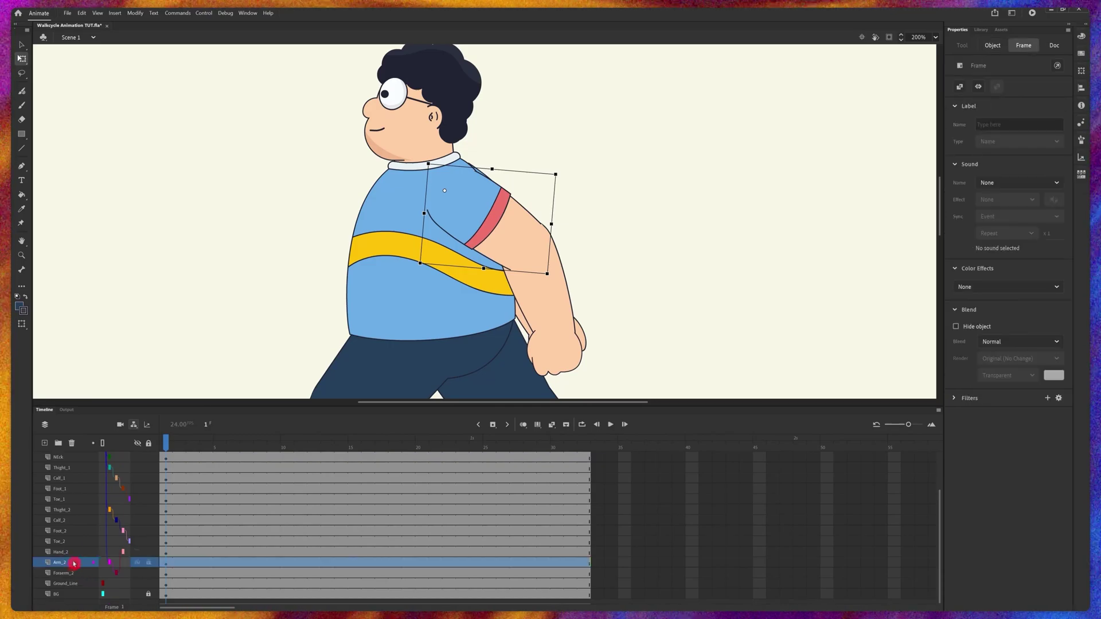
drag(487, 177, 304, 188)
key(ctrl+minus)
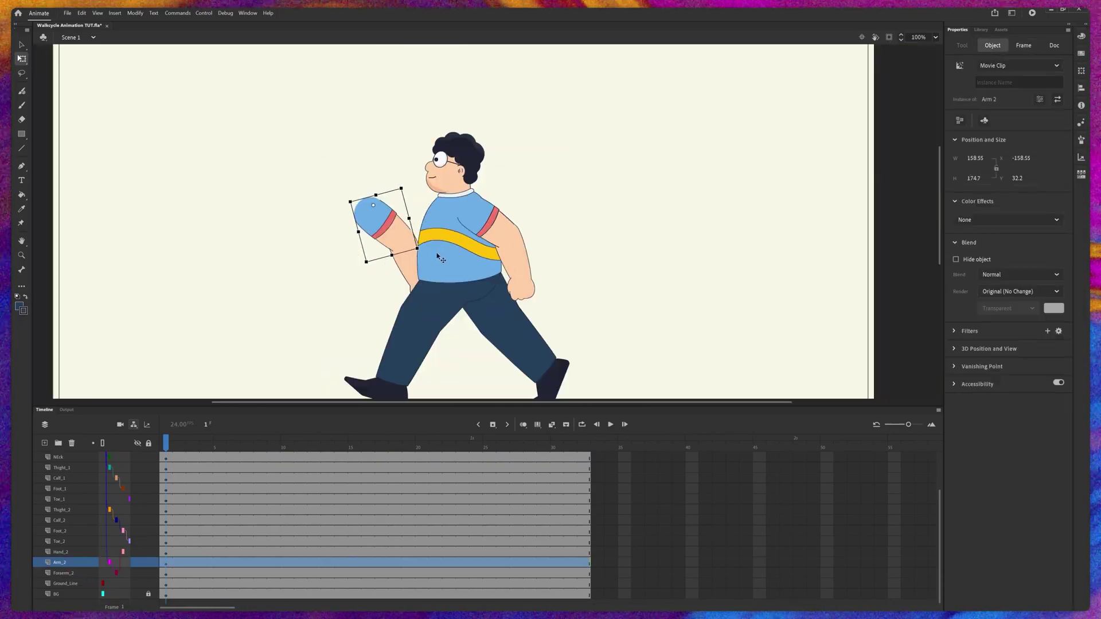
drag(421, 261, 379, 279)
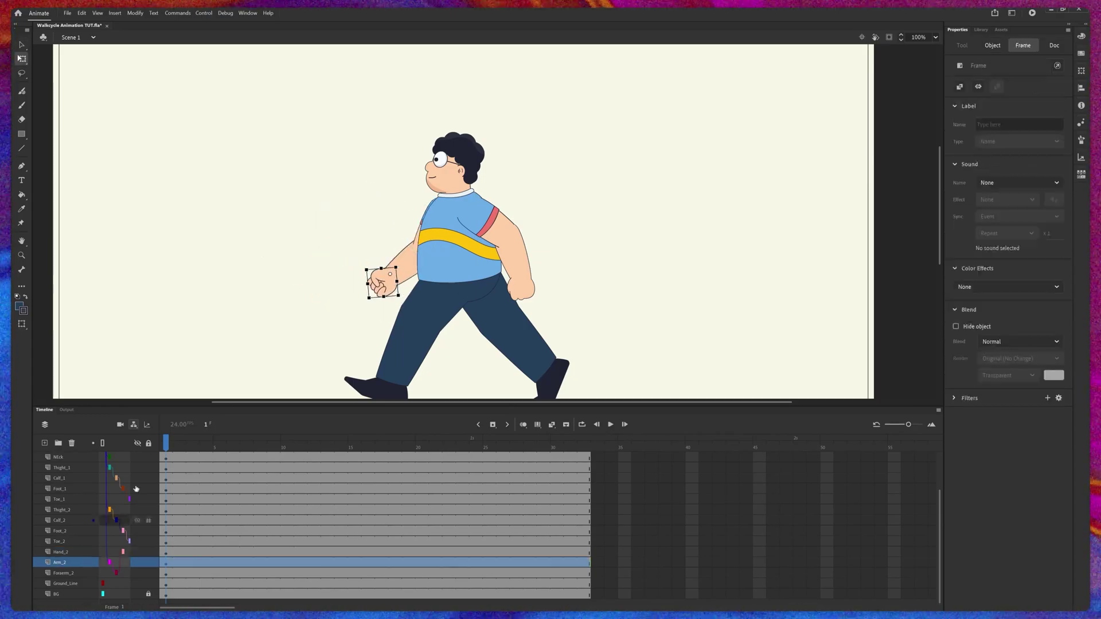
key(ctrl+z)
key(ctrl+minus)
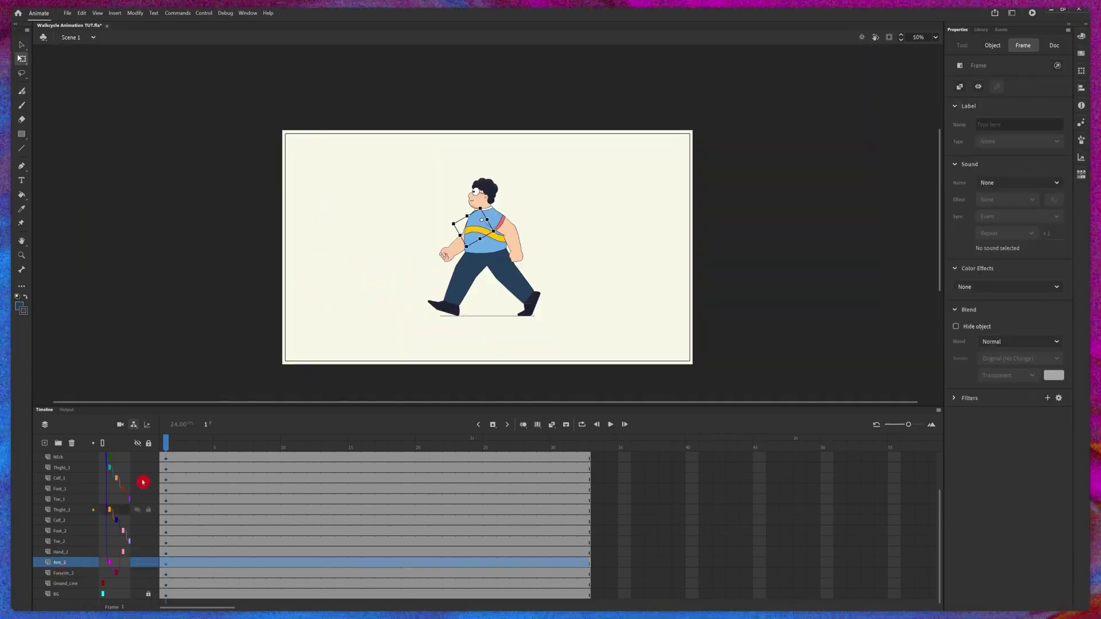
key(ctrl+equal)
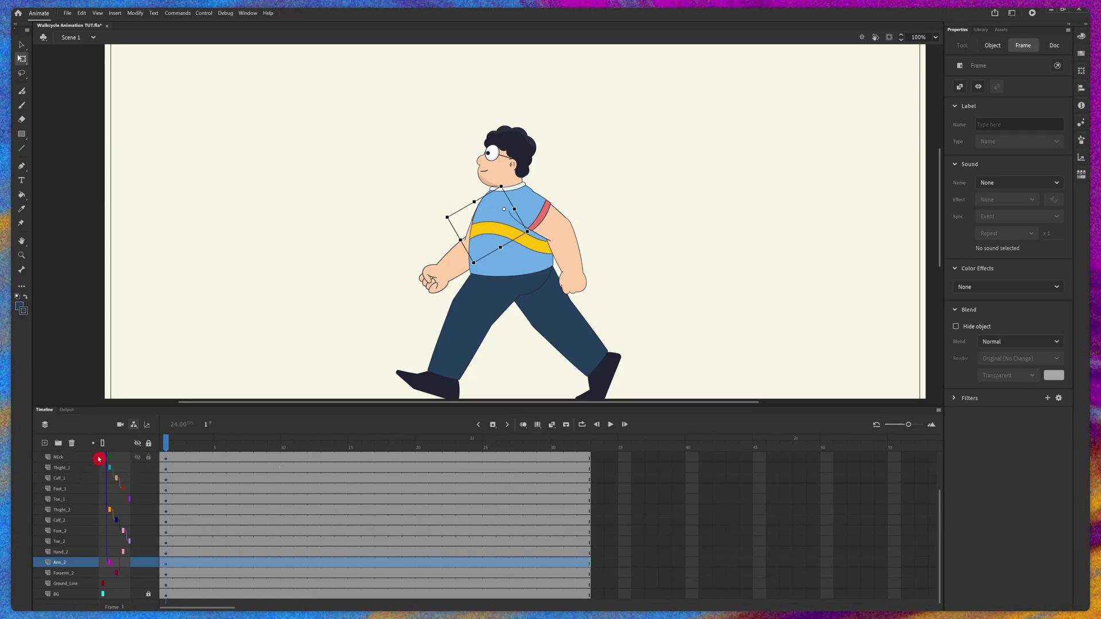
Insert keyframes at frame 26 on all body-part layers, leaving out the ground line and background.
click(204, 425)
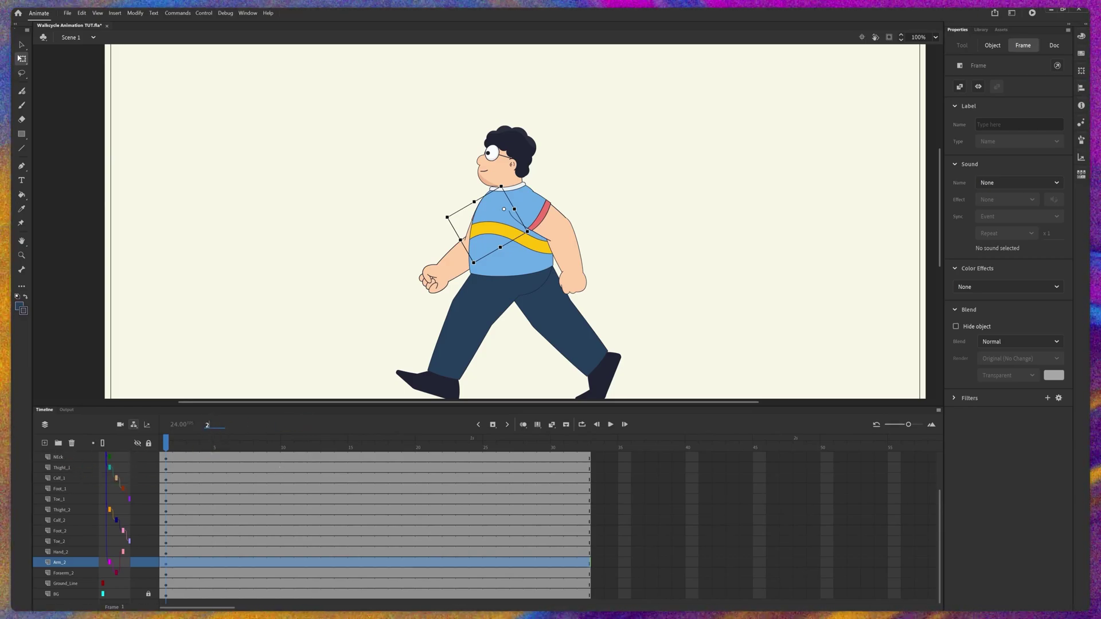
click(308, 424)
click(503, 457)
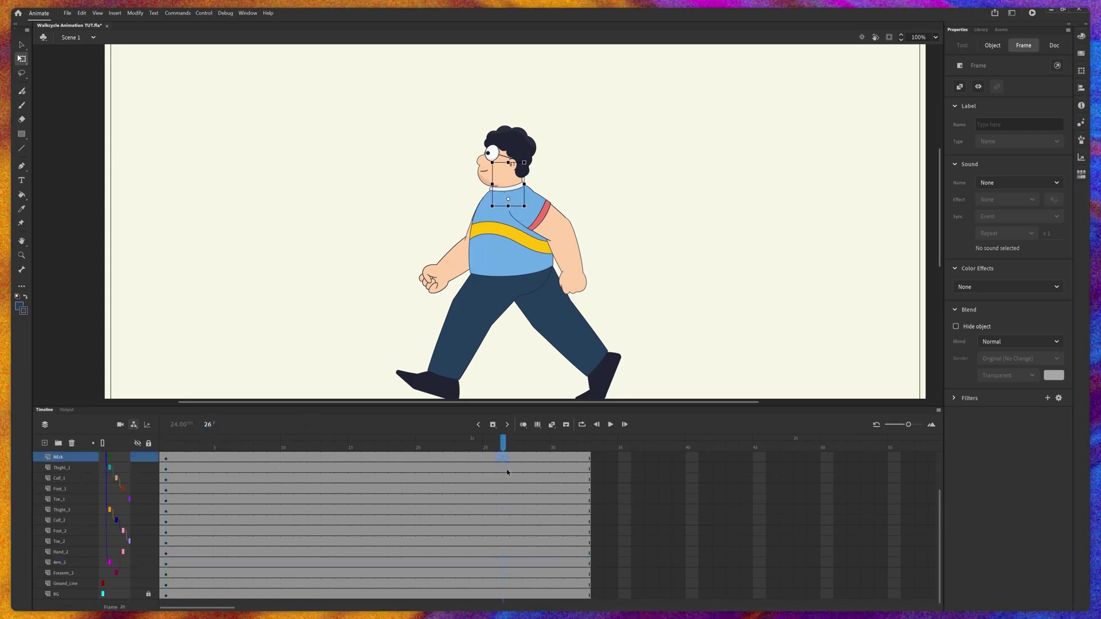
shift+click(504, 577)
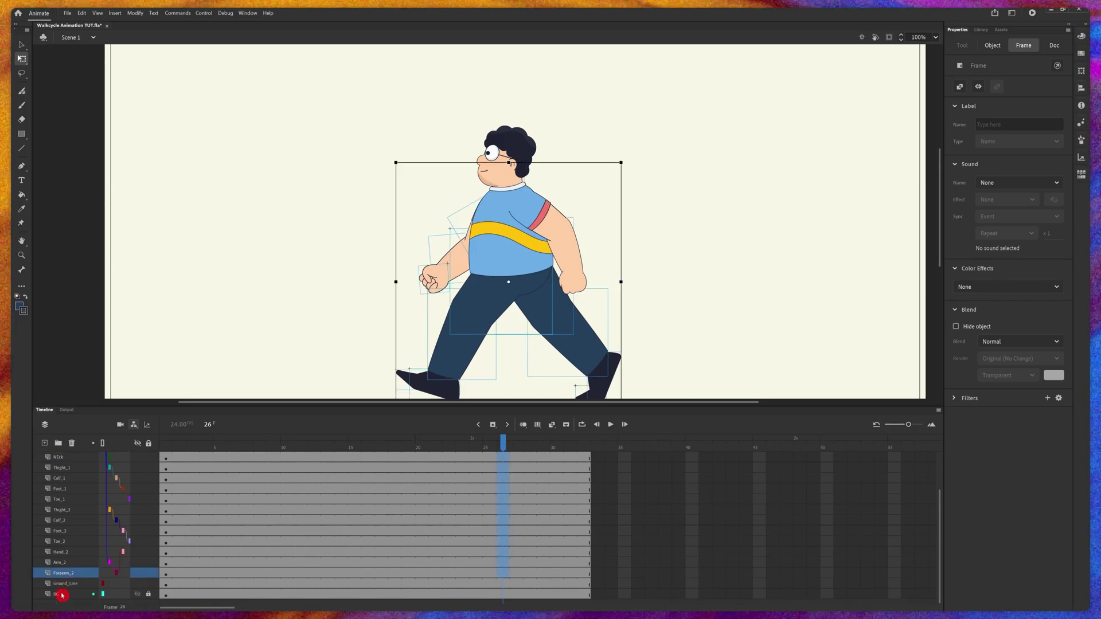
right_click(503, 575)
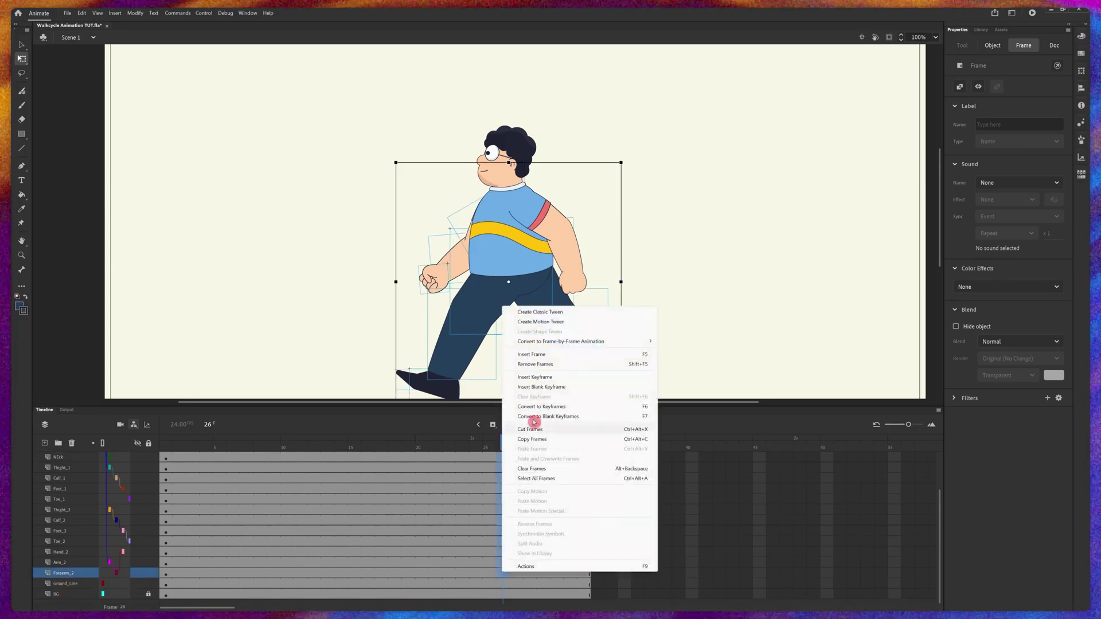
click(531, 378)
scroll(499, 503, up, 2)
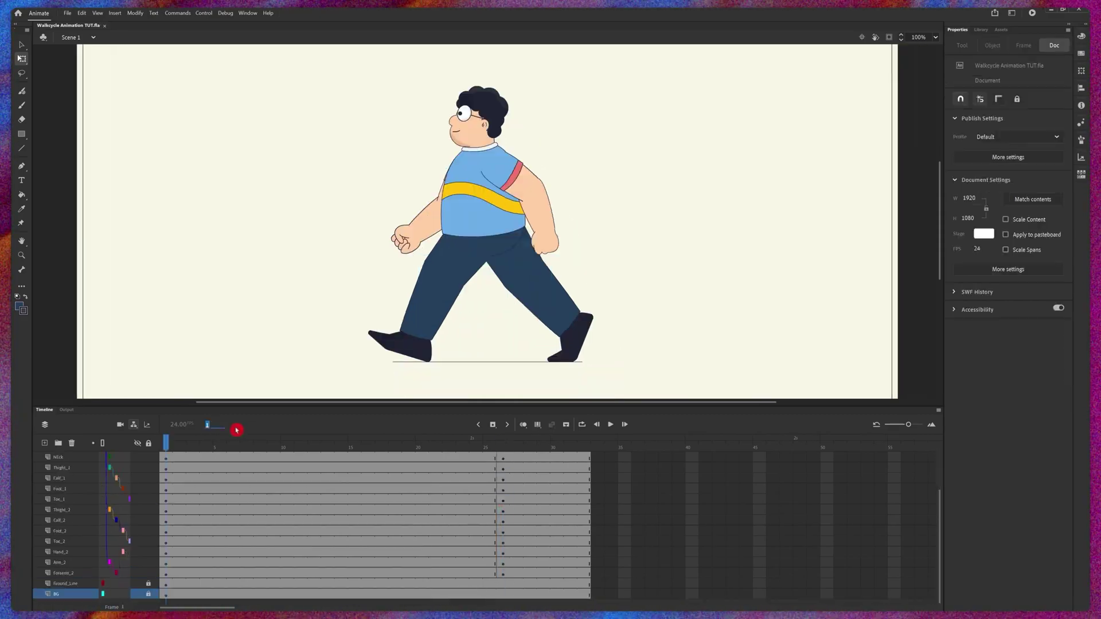
Insert keyframes at frame 13 on all body-part layers, leaving out the ground line and background.
drag(239, 430, 253, 428)
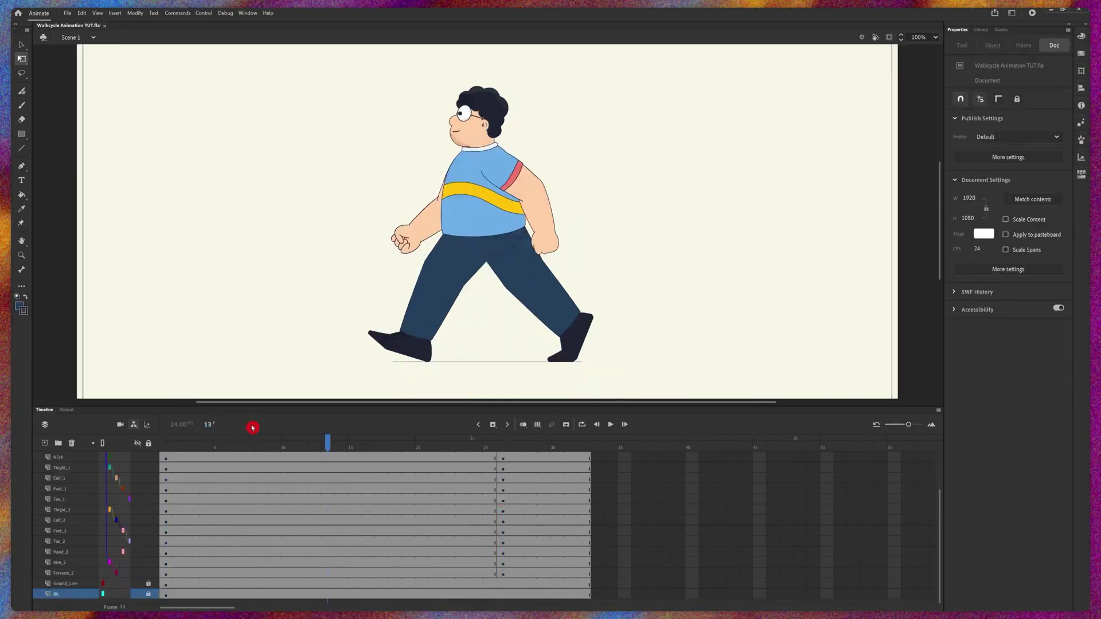
click(326, 461)
scroll(342, 480, up, 2)
drag(330, 458, 335, 597)
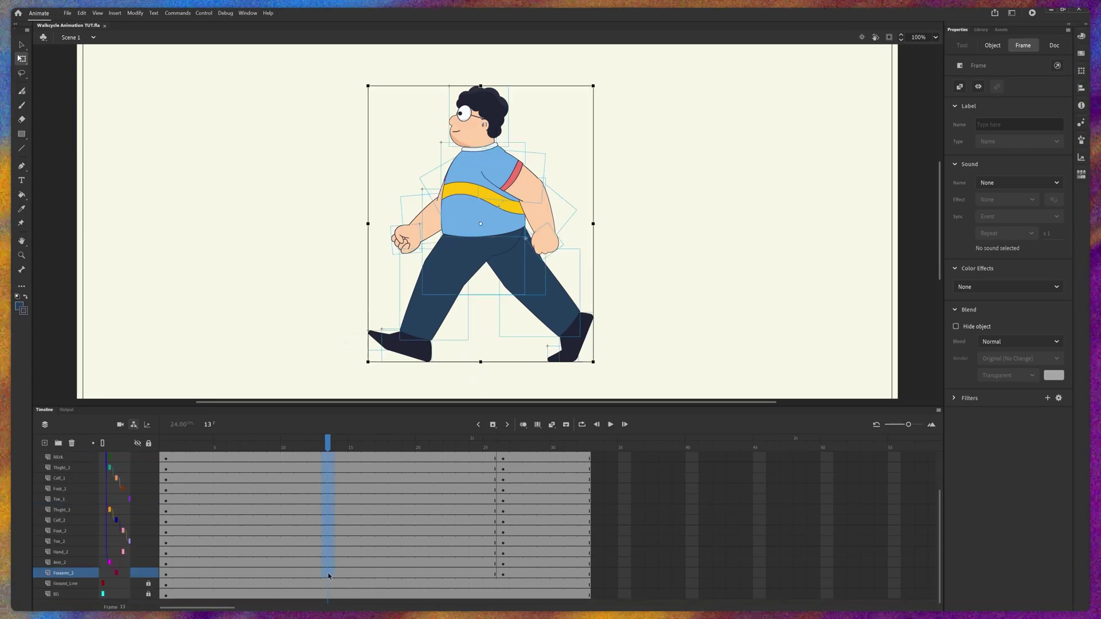
key(F5)
scroll(335, 517, down, 2)
right_click(324, 458)
click(373, 265)
scroll(361, 530, up, 2)
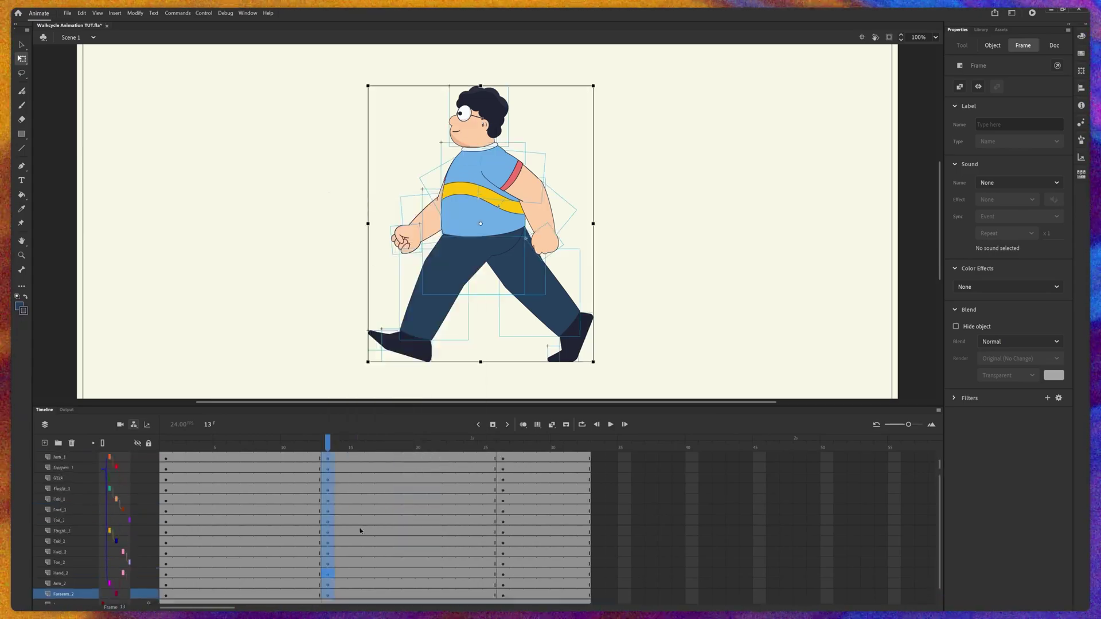
Swap the stride at frame 13 by rotating the front leg backward and the back leg forward, and fit the feet and toes to the ground.
click(319, 458)
click(494, 246)
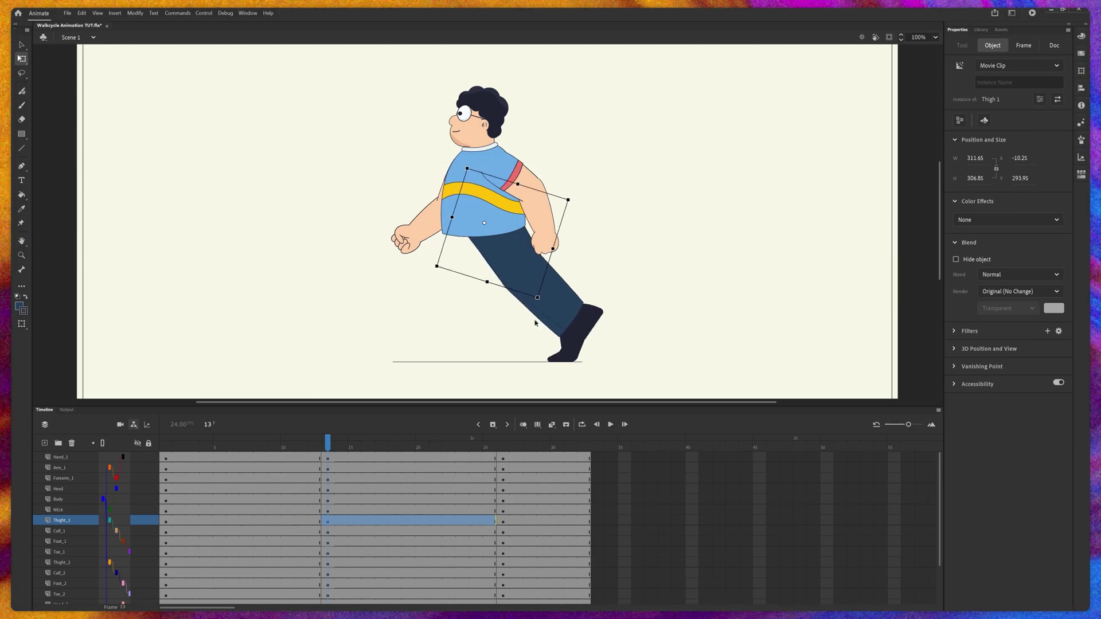
click(444, 325)
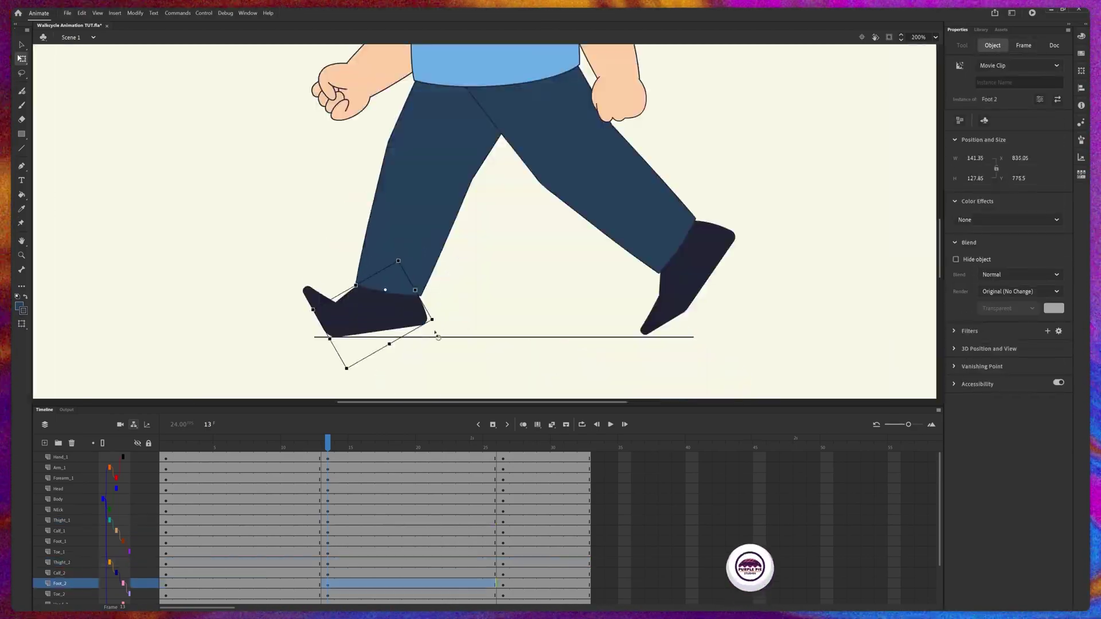
drag(307, 295, 325, 256)
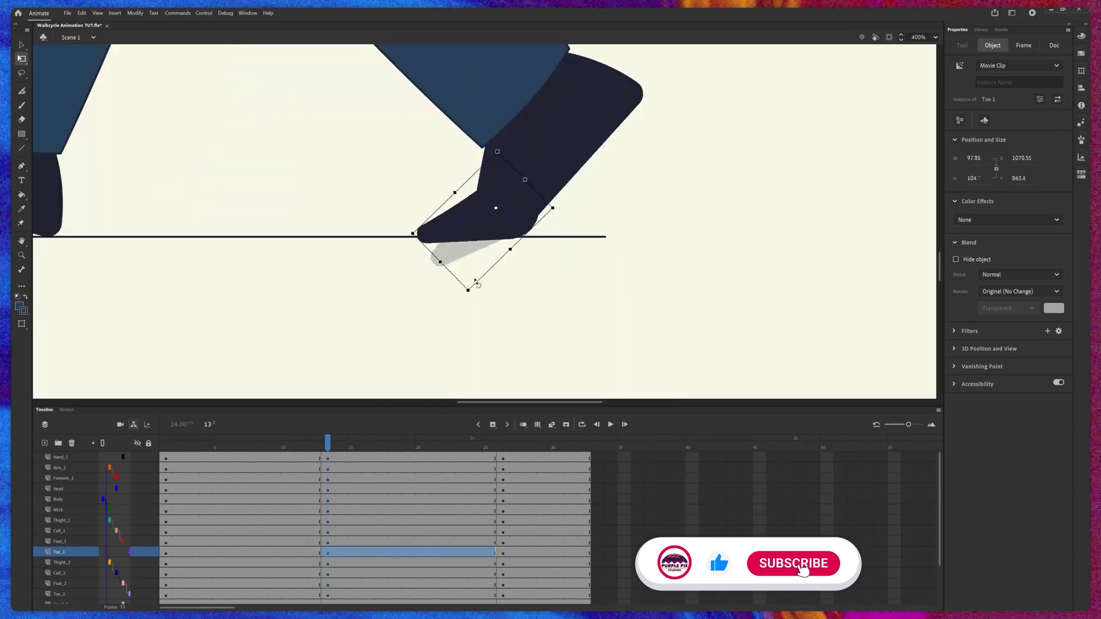
drag(476, 287, 459, 284)
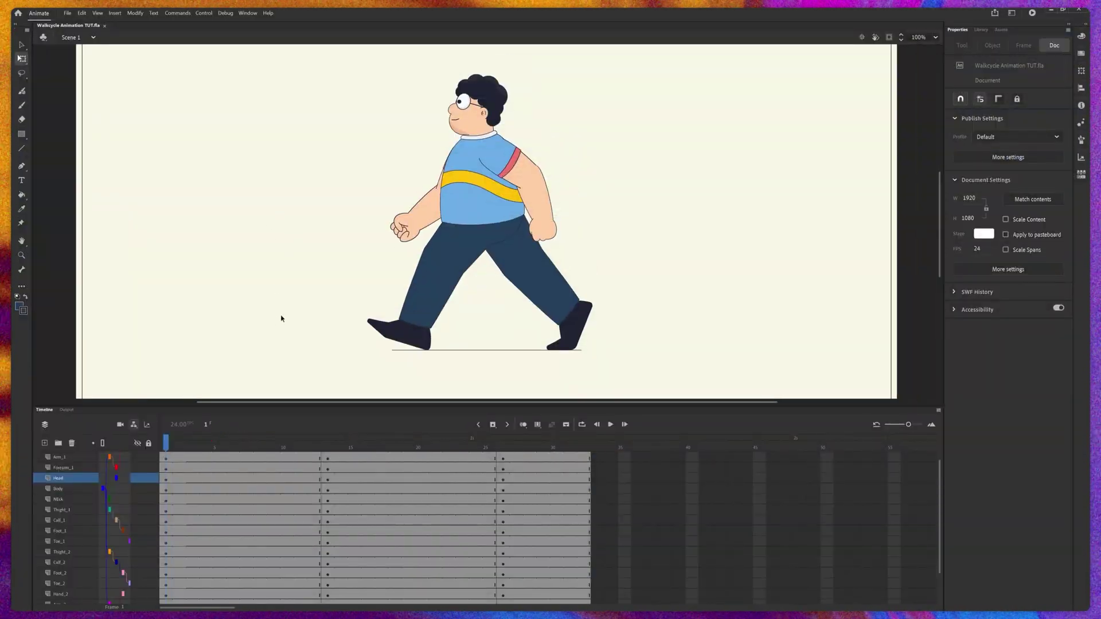
Insert keyframes at frame 7 on all body-part layers, midway between the first two stride poses.
click(247, 458)
scroll(256, 544, down, 3)
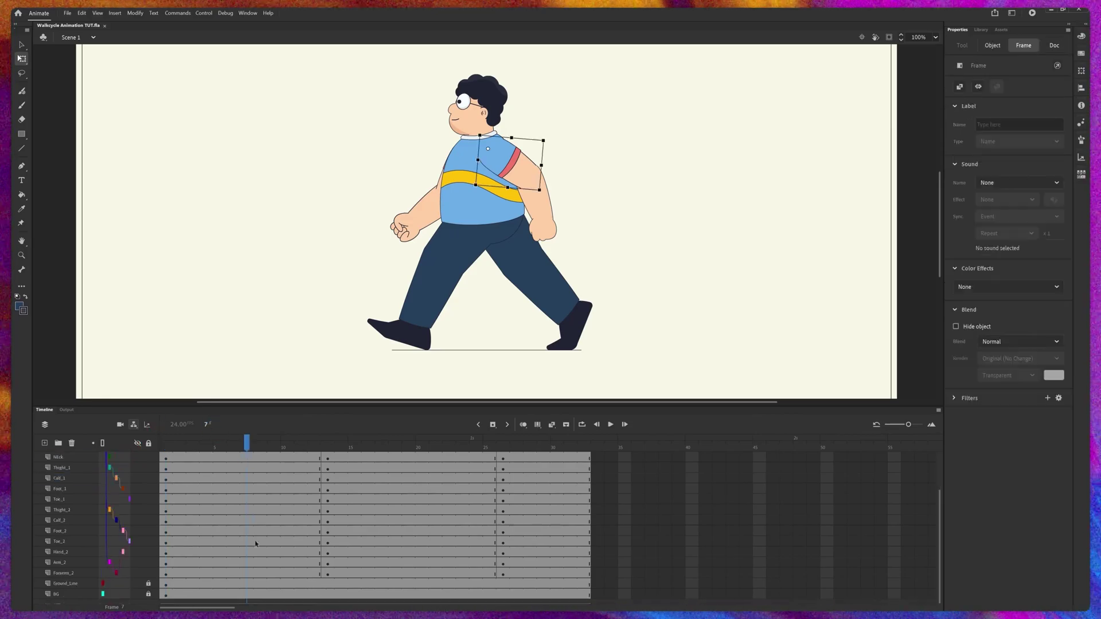
right_click(246, 457)
click(276, 282)
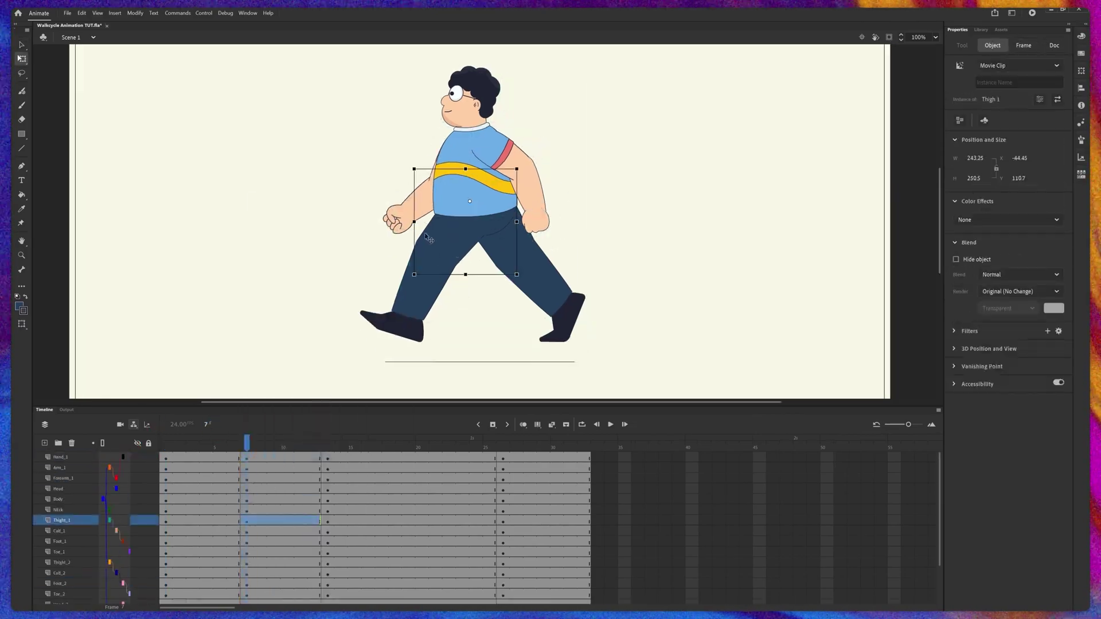
scroll(447, 344, up, 2)
Pose frame 7 with the front leg upright, the back leg bent with its foot raised behind, and the front arm lowered beside the torso.
click(400, 290)
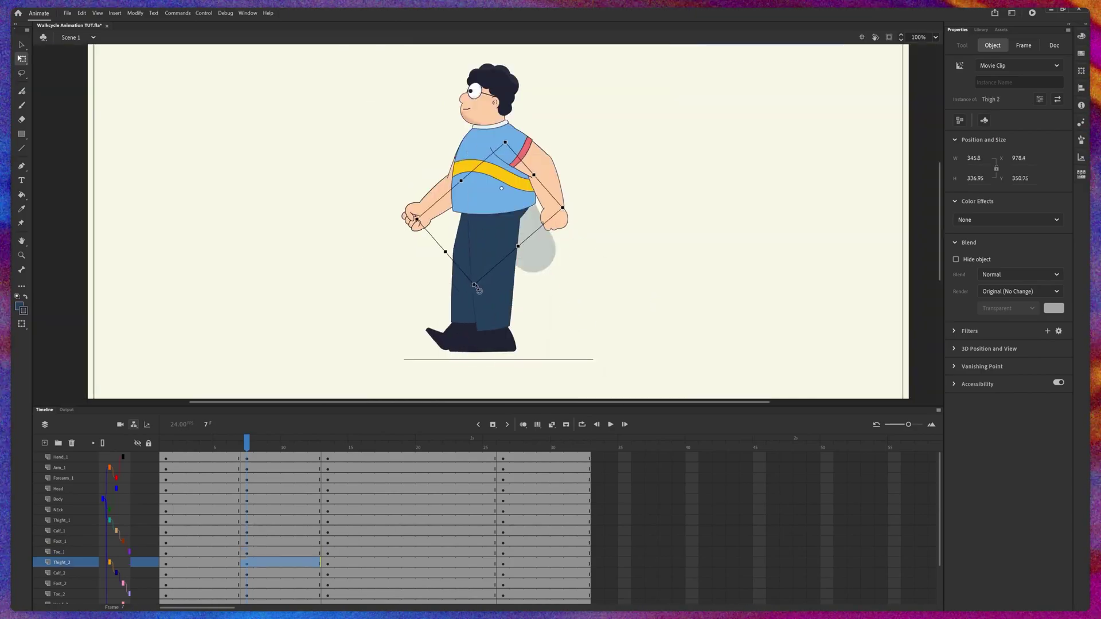
click(460, 335)
drag(459, 335, 545, 321)
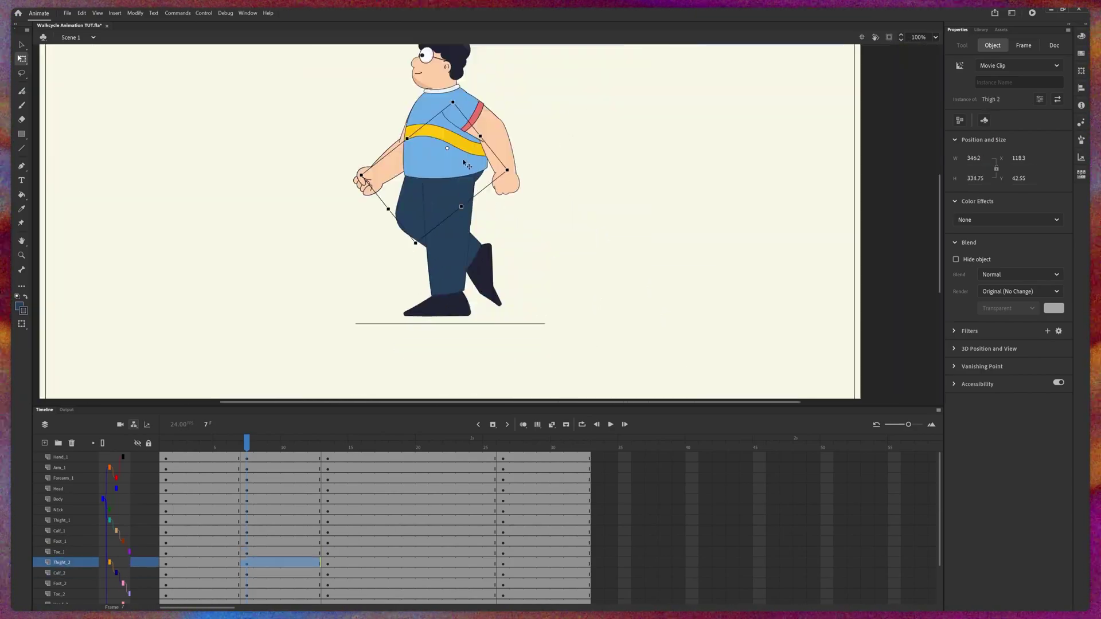
click(446, 149)
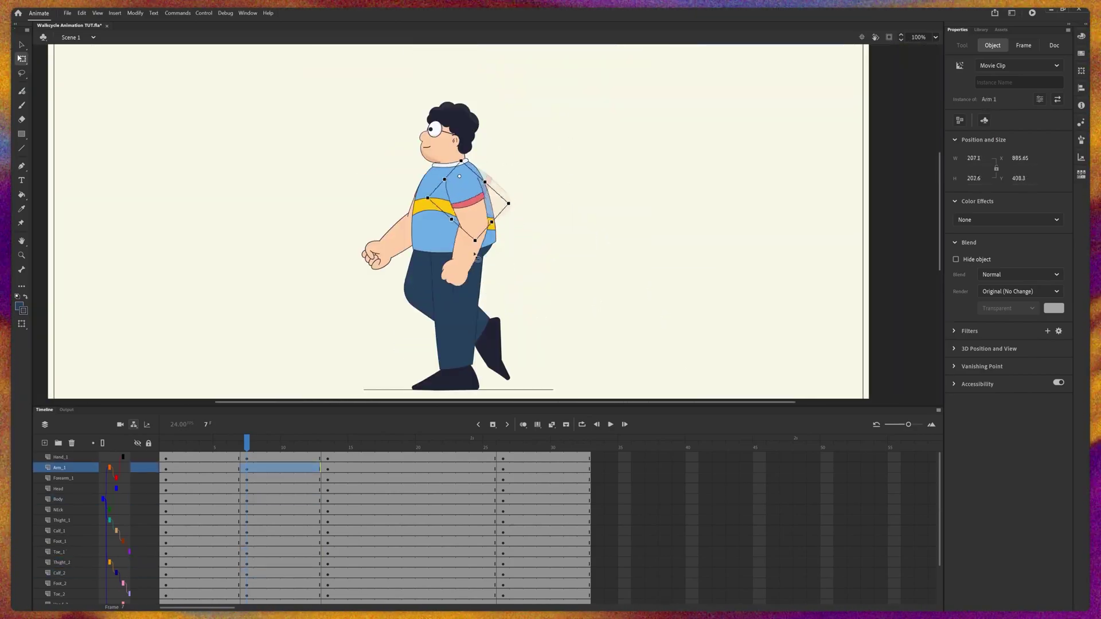
click(420, 255)
Insert keyframes at frame 20 on all body-part layers and move them to frame 19.
click(214, 425)
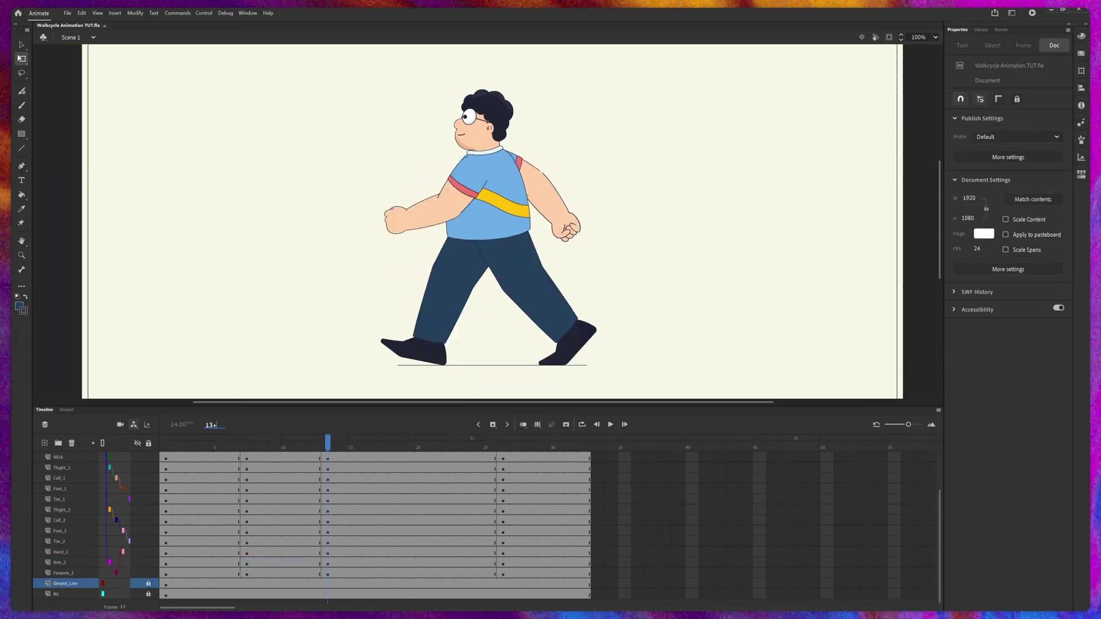
drag(214, 425, 279, 421)
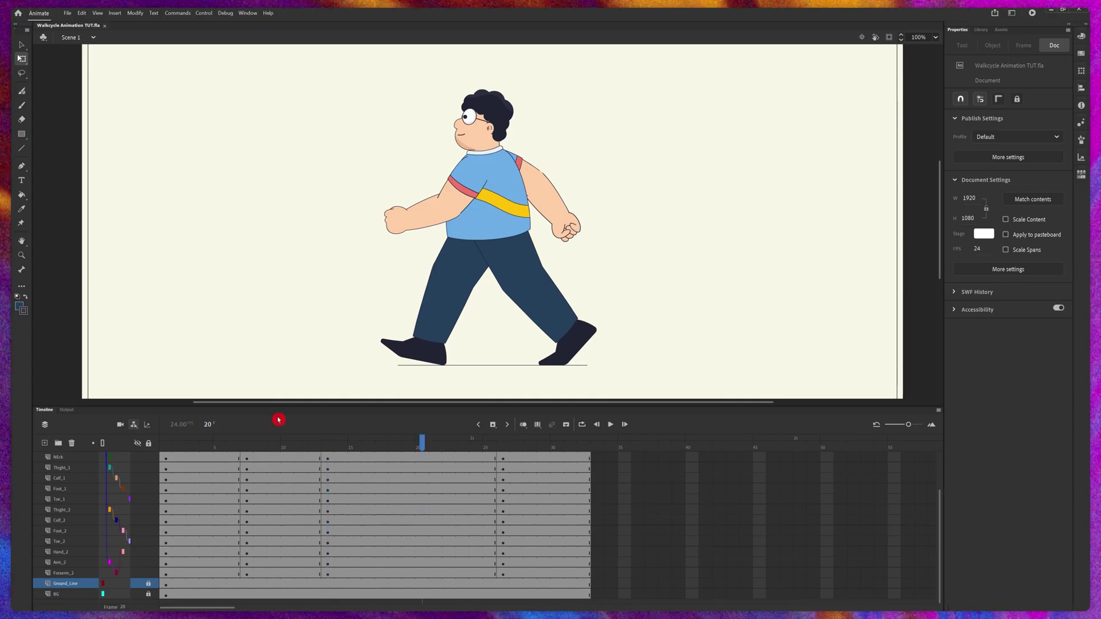
click(421, 457)
shift+click(422, 573)
right_click(423, 573)
click(448, 408)
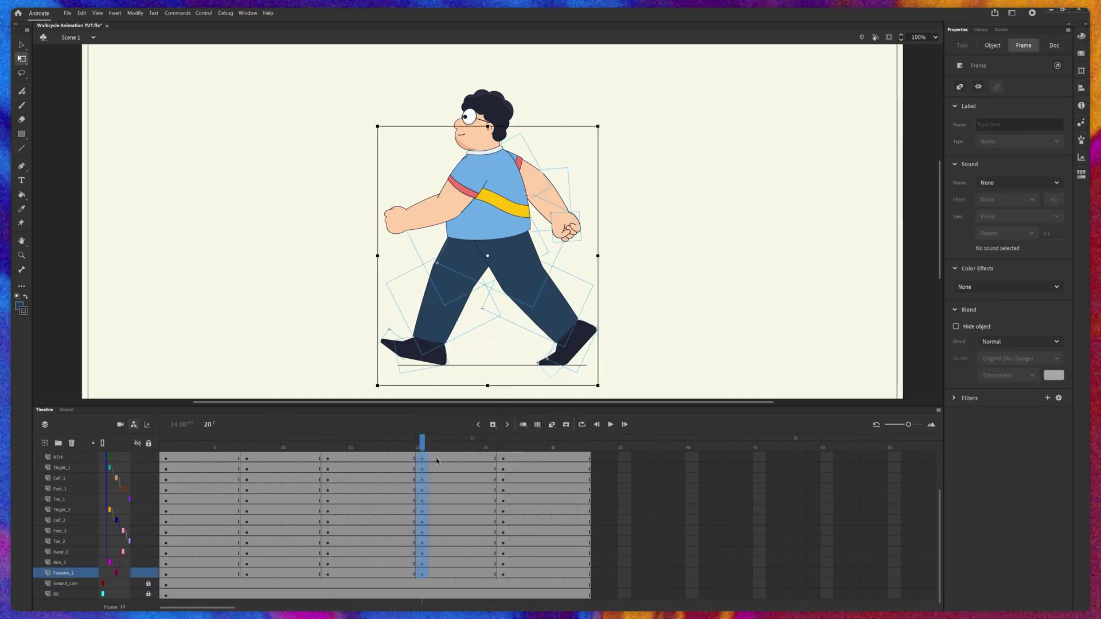
drag(423, 460, 409, 459)
click(457, 425)
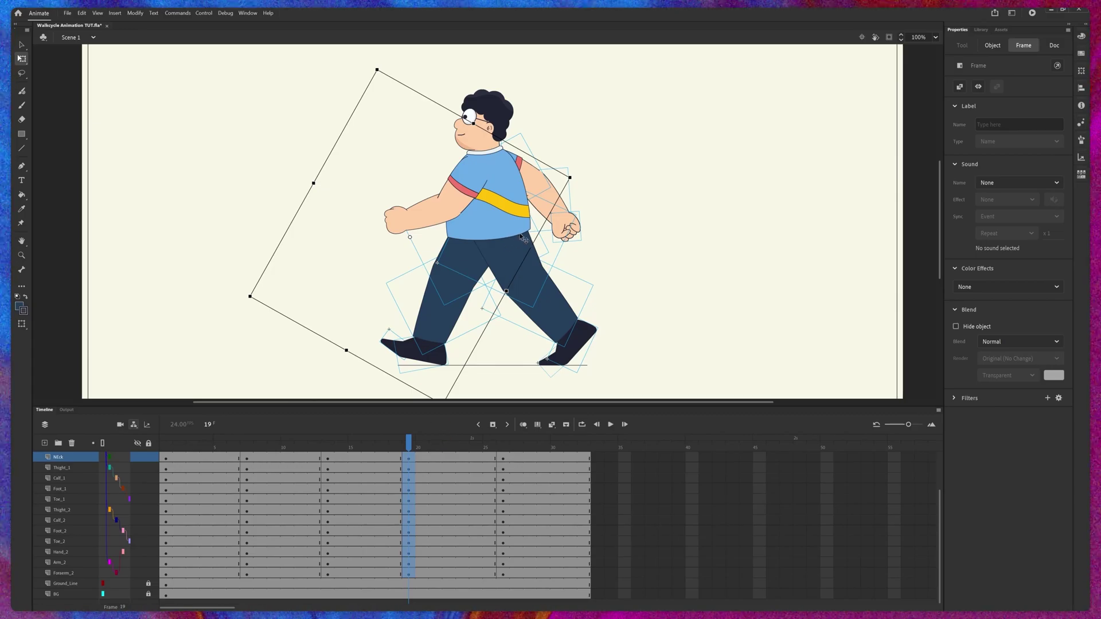
Rotate the trailing front-layer leg upright under the hips at frame 19 and level its foot and toe.
click(413, 460)
click(514, 267)
drag(535, 313, 483, 320)
drag(506, 255, 503, 258)
click(490, 328)
drag(494, 383, 486, 385)
click(500, 369)
Rotate the other thigh into the passing position at frame 19 and bend its calf backward at the knee.
key(ctrl+equal)
click(437, 229)
drag(408, 241, 480, 226)
key(ctrl+equal)
key(ctrl+minus)
key(ctrl+minus)
scroll(550, 270, up, 1)
click(459, 275)
click(544, 293)
drag(442, 304, 583, 312)
Nudge the raised foot into line with the bent calf at frame 19 and adjust its toe.
key(ctrl+equal)
drag(496, 233, 490, 234)
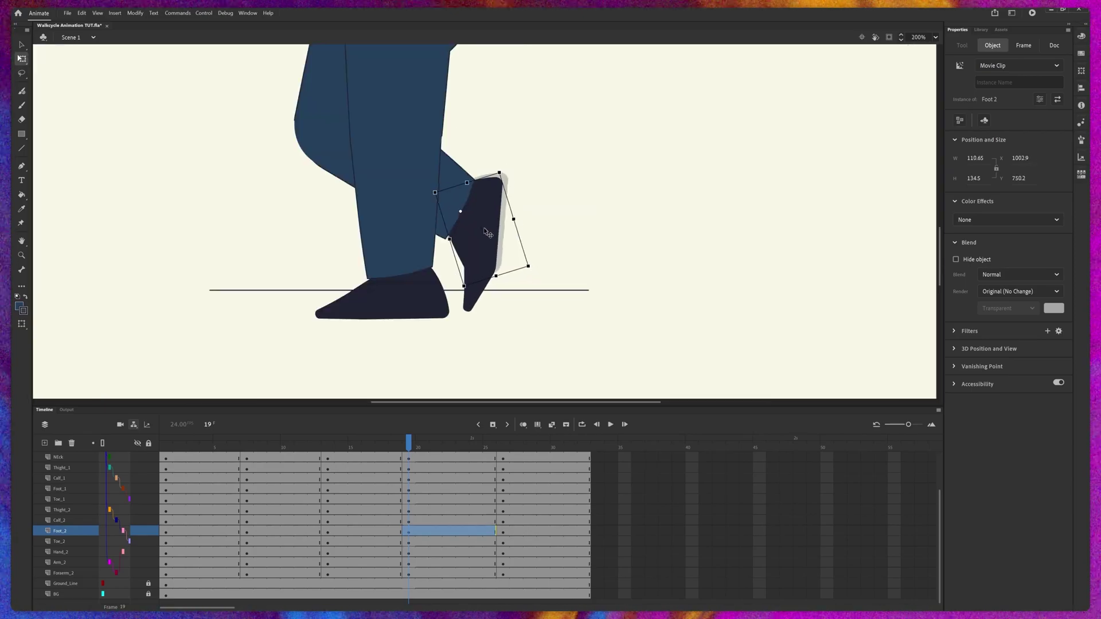
click(482, 278)
drag(468, 332, 511, 329)
drag(485, 278, 442, 248)
key(ctrl+minus)
click(426, 217)
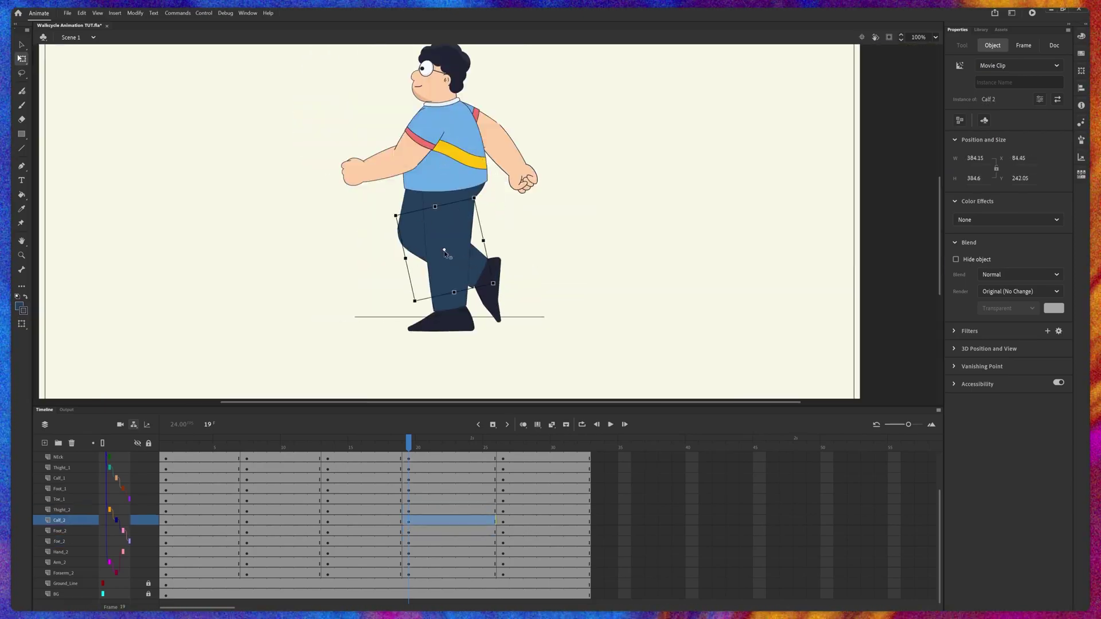
Swing the arms down toward the passing pose at frame 19, rotating the back forearm and upper arm about their joints.
drag(565, 275, 545, 284)
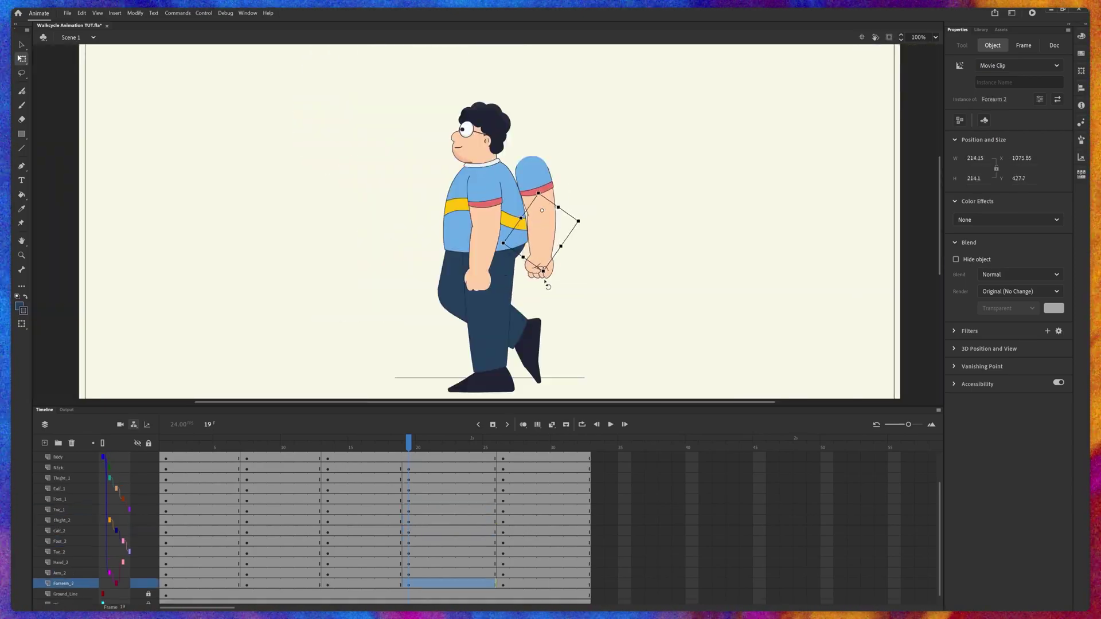
click(536, 195)
drag(565, 236, 542, 252)
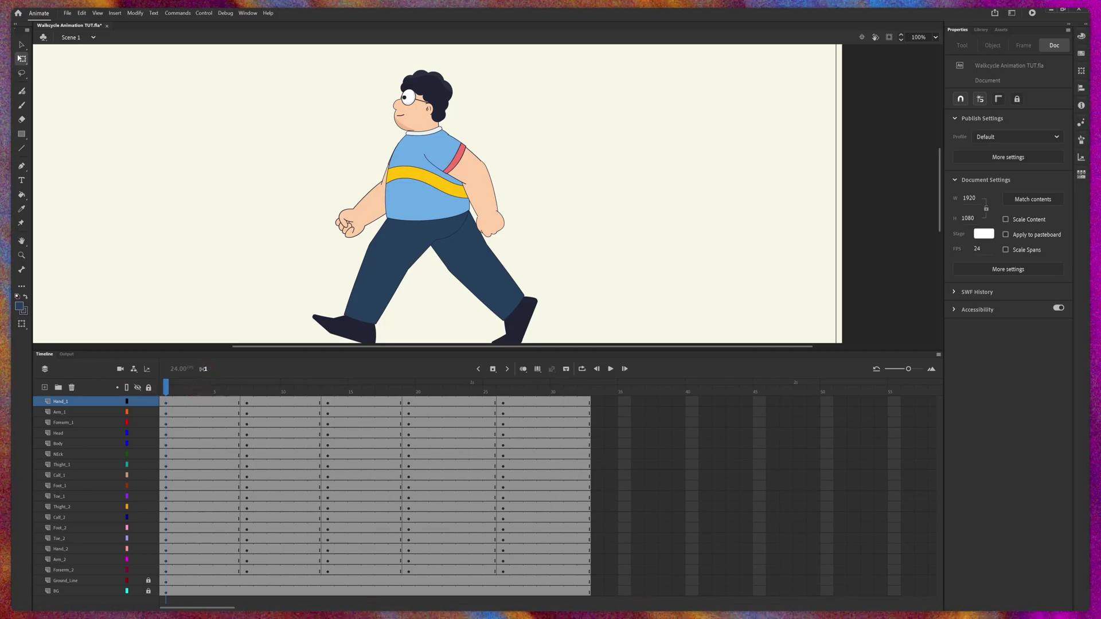
Insert keyframes at frame 4 on all the body-part layers, from Hand_1 down to Forearm_2.
click(207, 401)
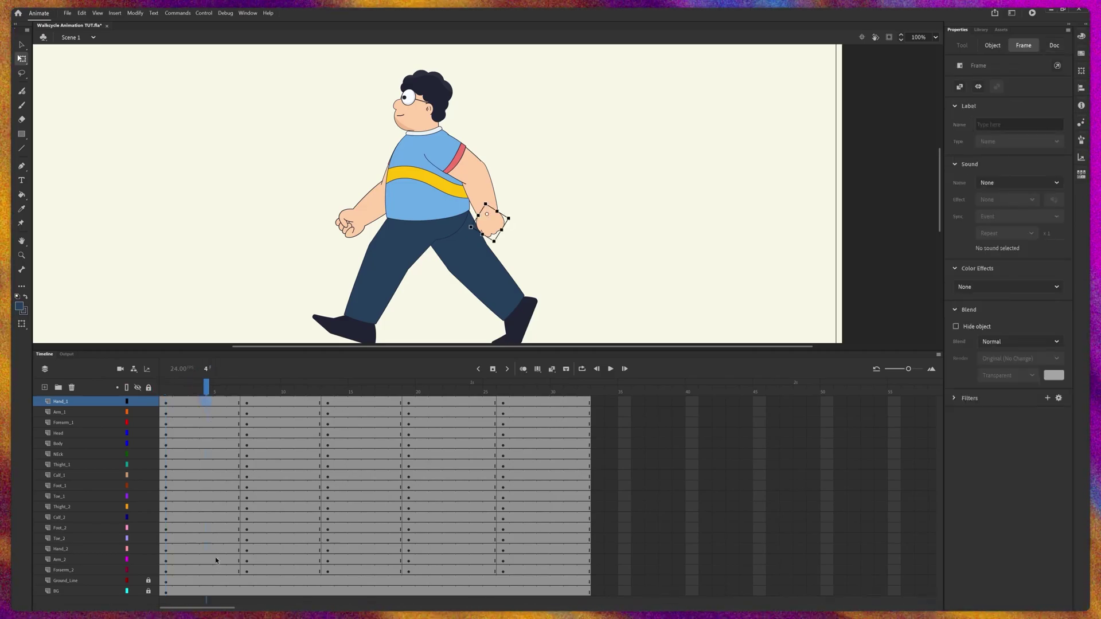
shift+click(204, 574)
right_click(210, 403)
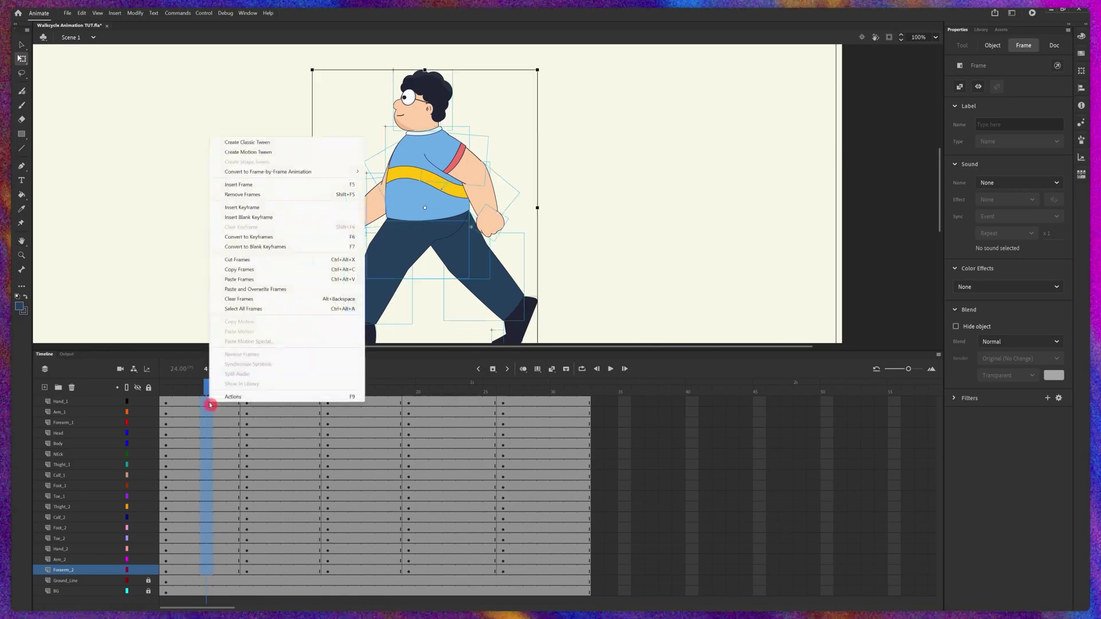
click(252, 208)
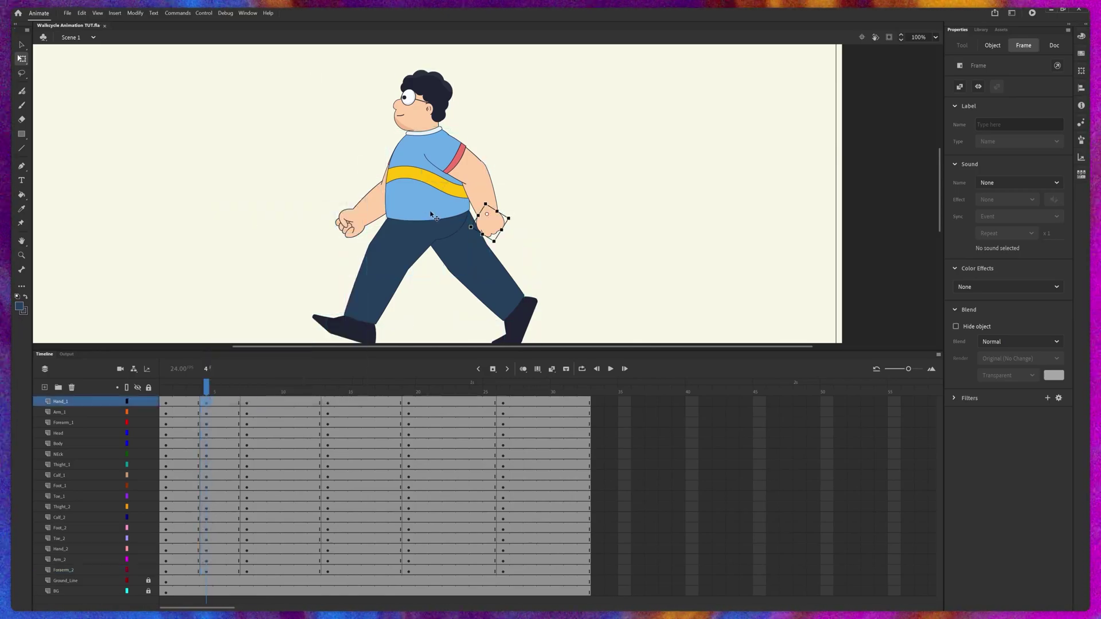
Rotate the leading front-layer thigh slightly at frame 4 and turn its foot level with the ground line.
key(v)
drag(431, 306, 440, 251)
click(403, 193)
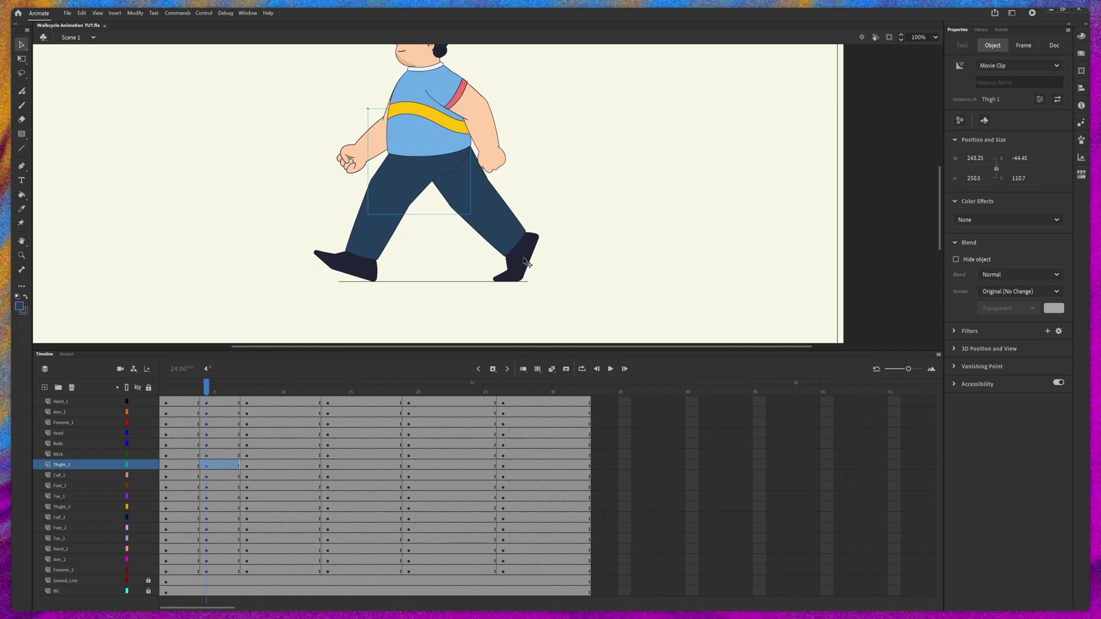
key(q)
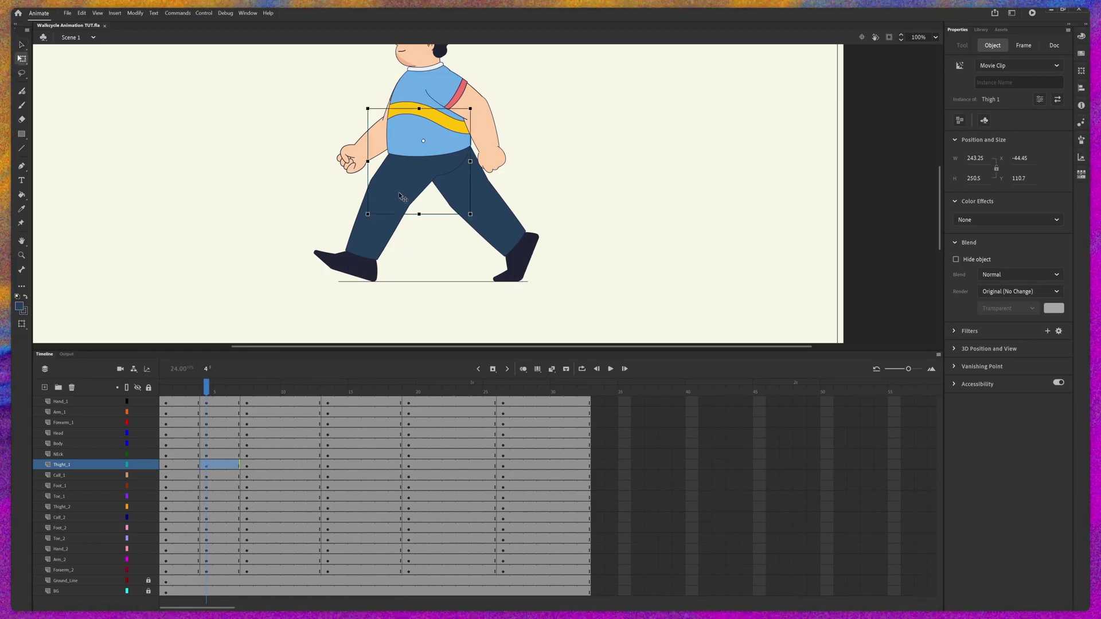
drag(372, 221, 376, 224)
click(362, 270)
drag(336, 293, 345, 301)
key(ctrl+=)
key(ctrl+=)
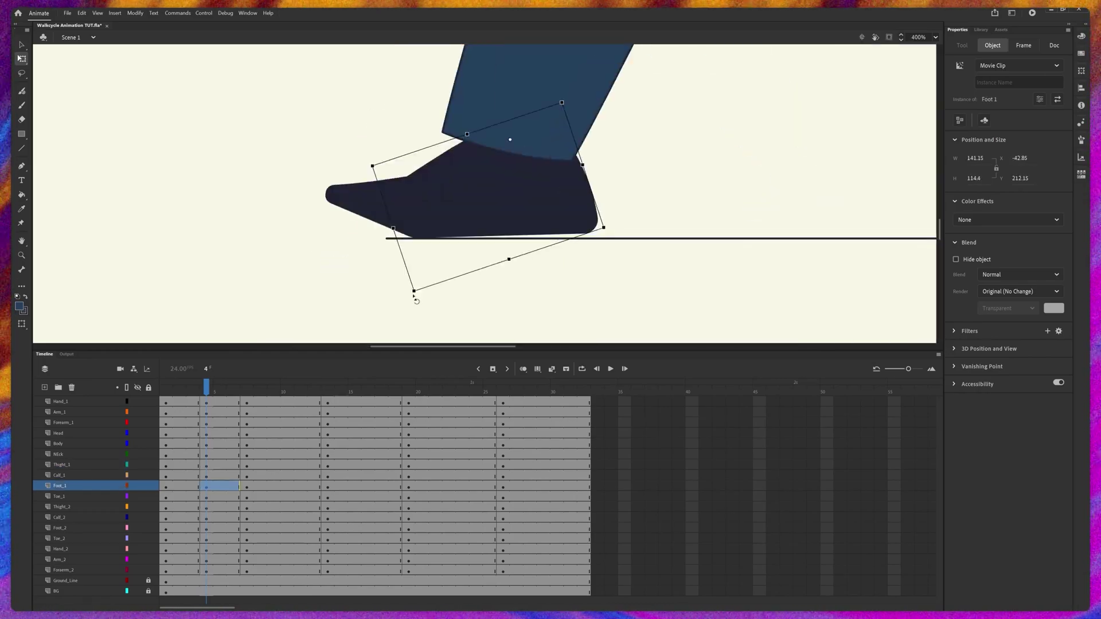
drag(418, 300, 413, 296)
Rotate the leading foot's toe down flat at frame 4 and nudge it into line with the sole.
click(362, 209)
drag(315, 185, 325, 230)
key(Down)
key(Down)
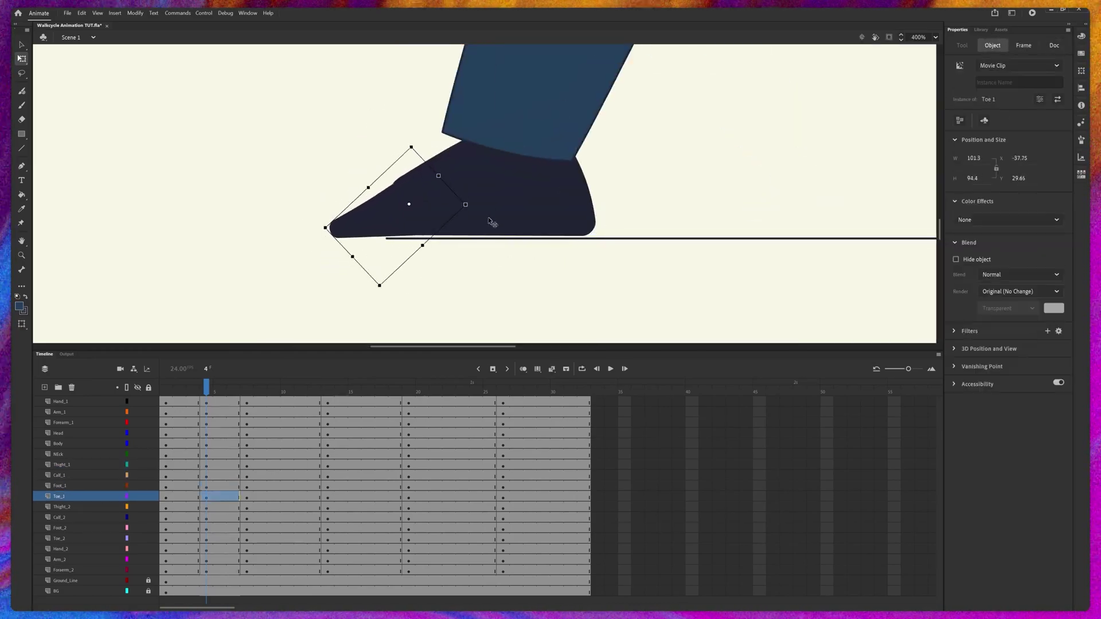
key(Left)
key(Left)
Rotate the leading leg's thigh and calf toward upright under the body at frame 4.
key(ctrl+1)
click(479, 228)
drag(507, 243, 511, 245)
drag(528, 172, 483, 241)
click(505, 201)
key(ctrl+=)
click(462, 172)
drag(489, 182, 504, 229)
Level the leading foot at frame 4 and nudge it toward the heel side to fit the calf's hem.
click(430, 264)
drag(391, 324, 386, 321)
key(Right)
key(Right)
key(Right)
key(Right)
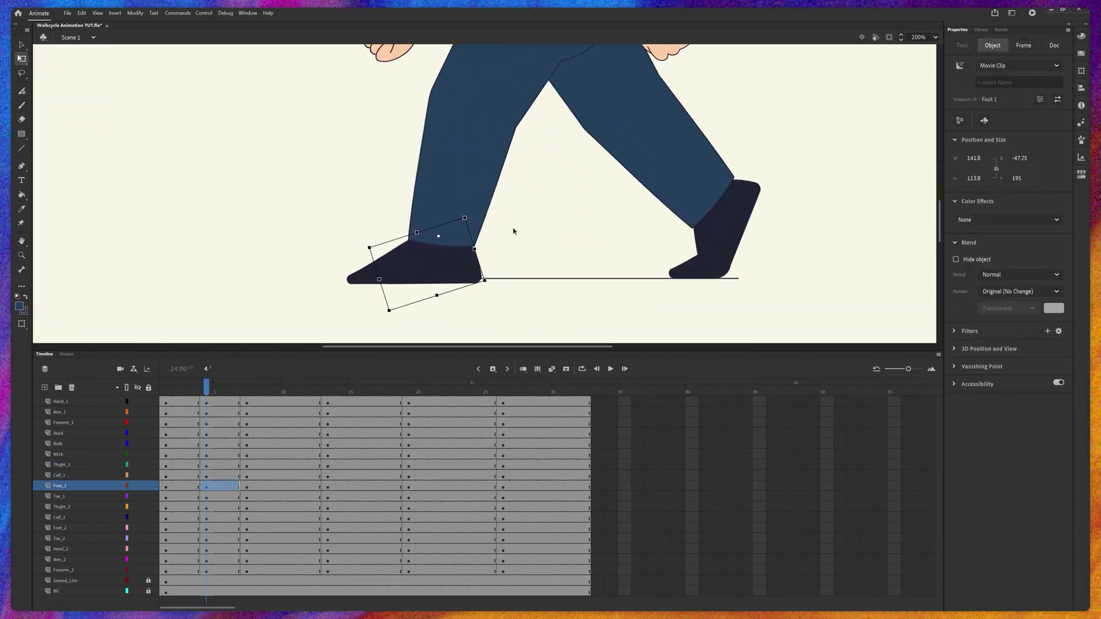
Nudge the leading thigh upward at frame 4 so its foot rests on the ground line.
click(505, 121)
key(Up)
key(Up)
key(Up)
key(Up)
key(Up)
key(Up)
key(Up)
key(Up)
click(430, 261)
click(488, 92)
key(ctrl+1)
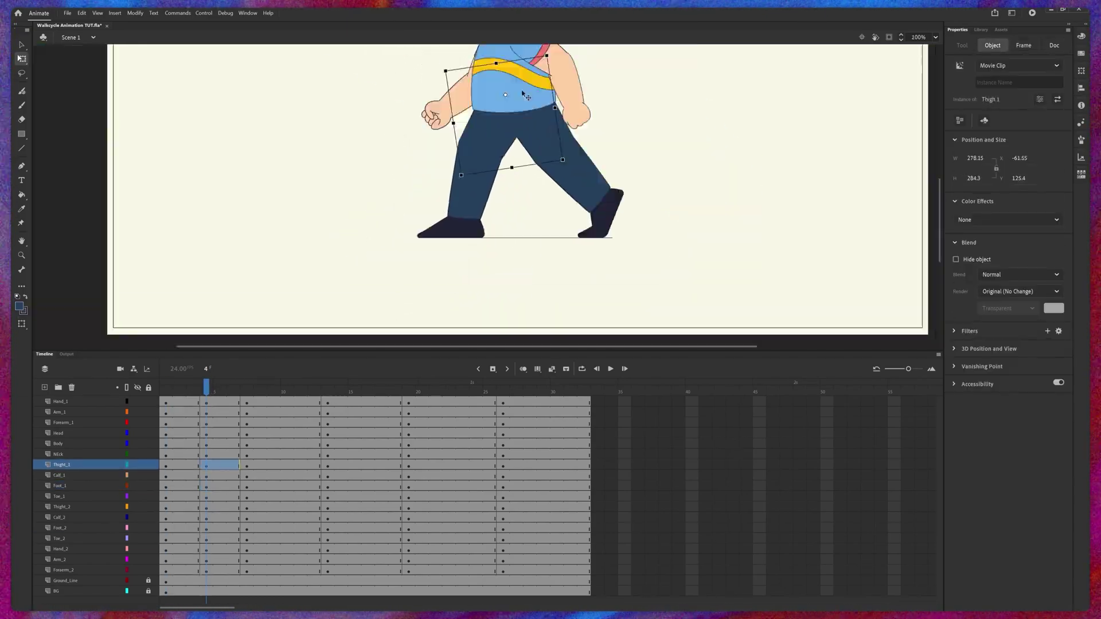
Bend the trailing leg's calf backward at the knee at frame 4, lifting its foot off the ground.
click(585, 233)
key(ctrl+4)
key(ctrl+minus)
click(448, 160)
drag(511, 241, 558, 187)
drag(397, 124, 406, 125)
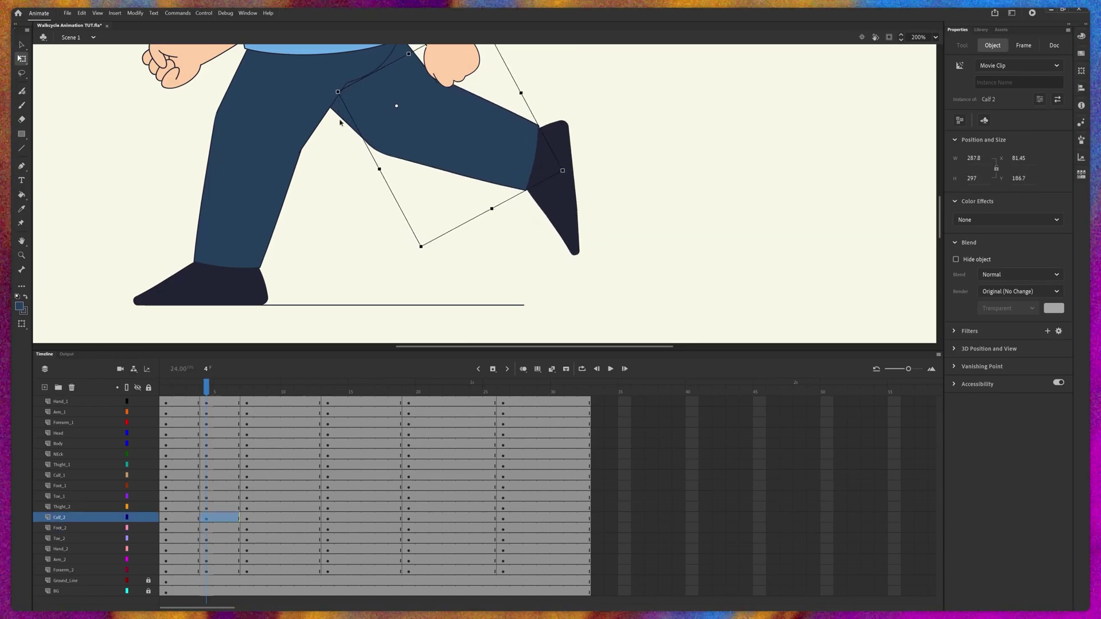
Rotate the trailing thigh about the hip at frame 4 to refine the push-off pose.
click(396, 86)
key(ctrl+1)
click(476, 200)
drag(527, 209, 471, 225)
click(447, 160)
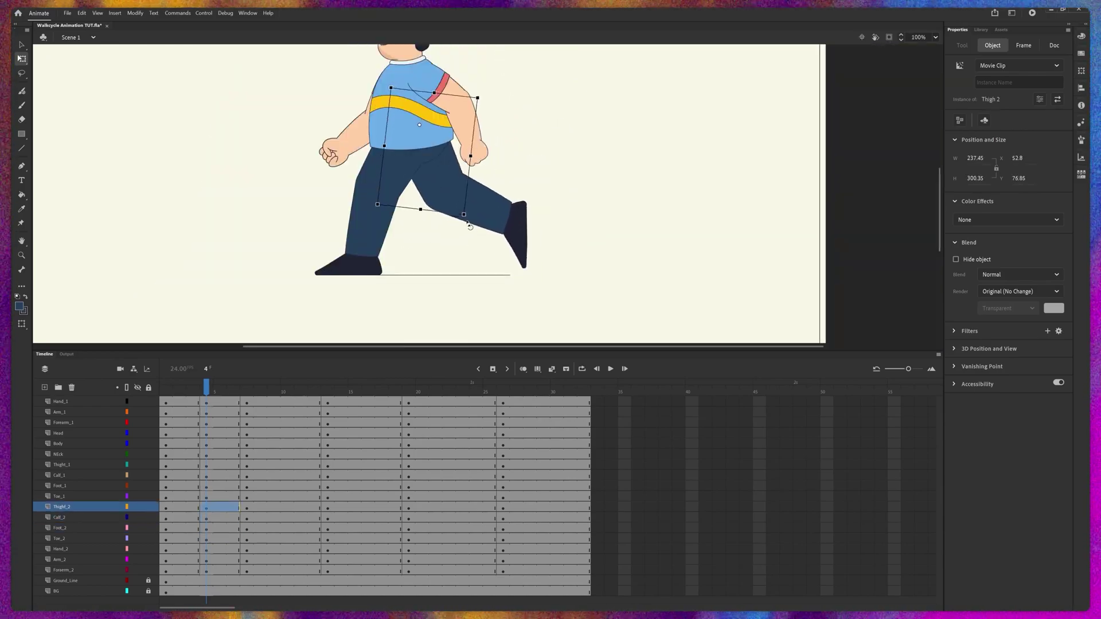
Nudge the leading thigh up and slightly forward at frame 4 to bring its foot back onto the ground line.
click(499, 141)
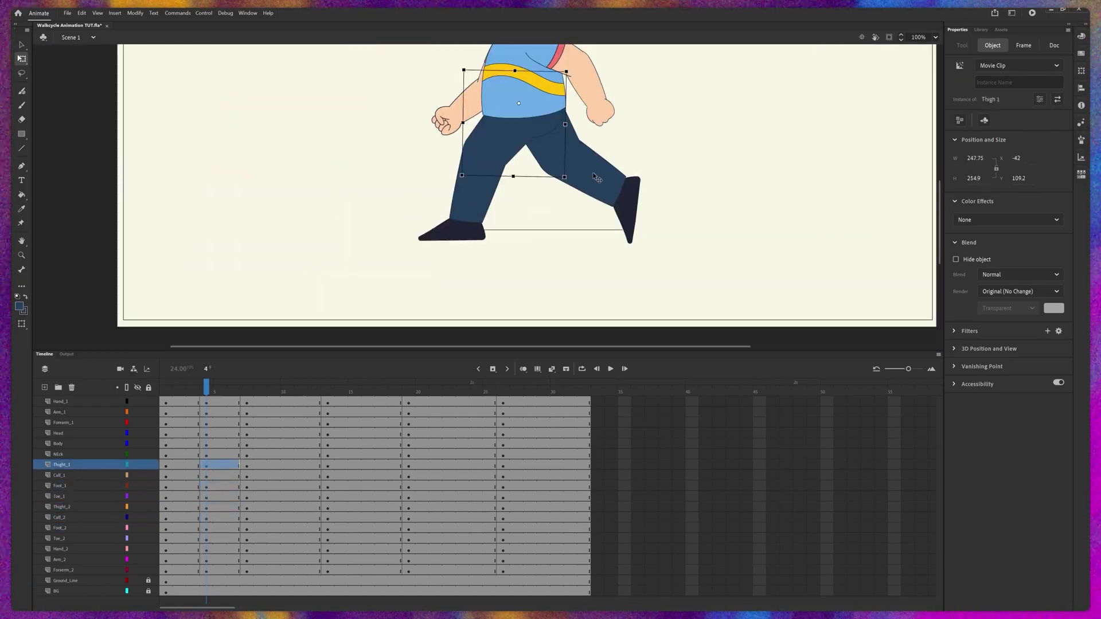
key(Up)
key(Up)
key(Up)
key(Up)
key(Up)
key(Up)
key(Up)
key(Up)
key(Up)
key(Up)
key(Up)
key(Up)
key(Up)
key(Up)
key(Up)
key(Left)
key(Left)
key(Left)
key(Left)
key(Down)
key(Down)
key(Down)
key(Down)
key(Down)
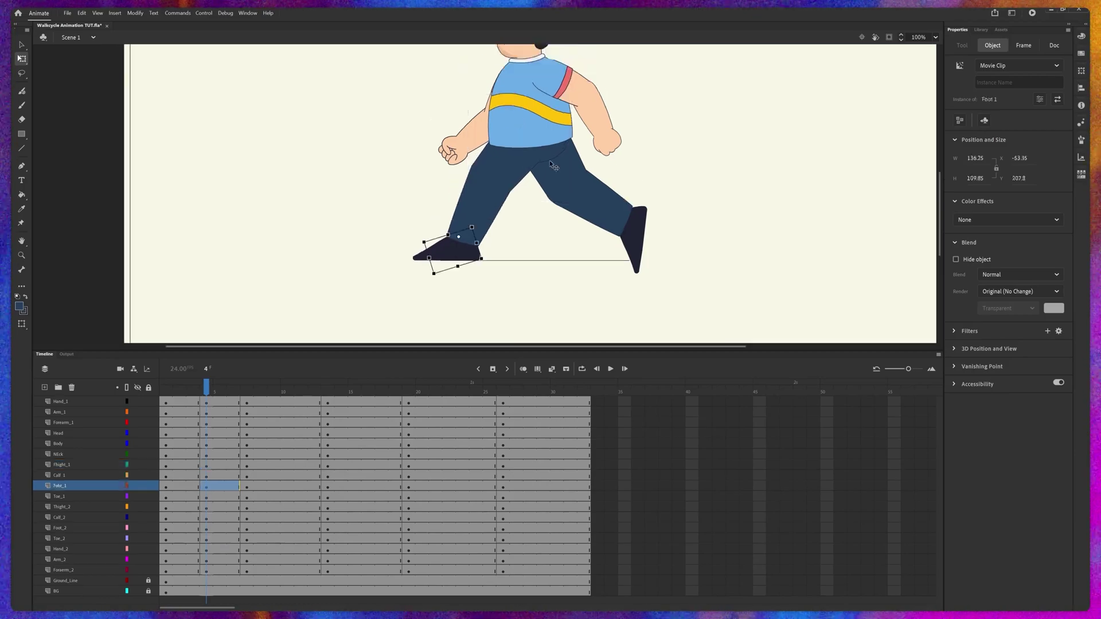
Nudge the trailing thigh slightly toward the front at frame 4 and rotate its calf a little higher.
click(550, 160)
key(Left)
key(Left)
click(573, 178)
click(602, 204)
drag(645, 238, 654, 224)
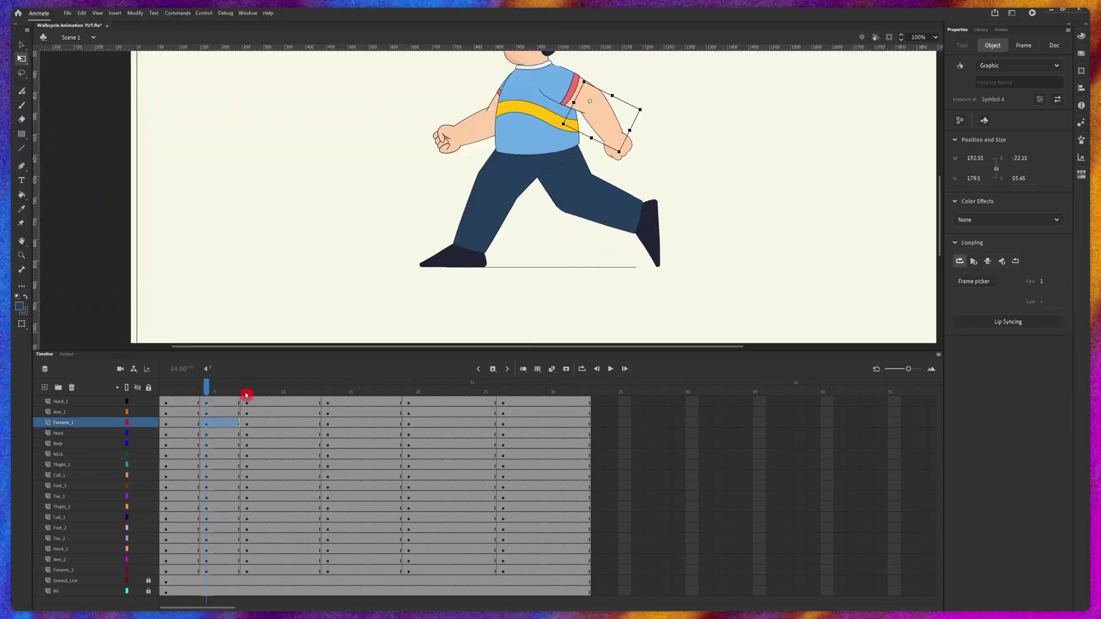
Insert keyframes at frame 10 on all the body-part layers, from Hand_1 down to Forearm_2.
click(246, 395)
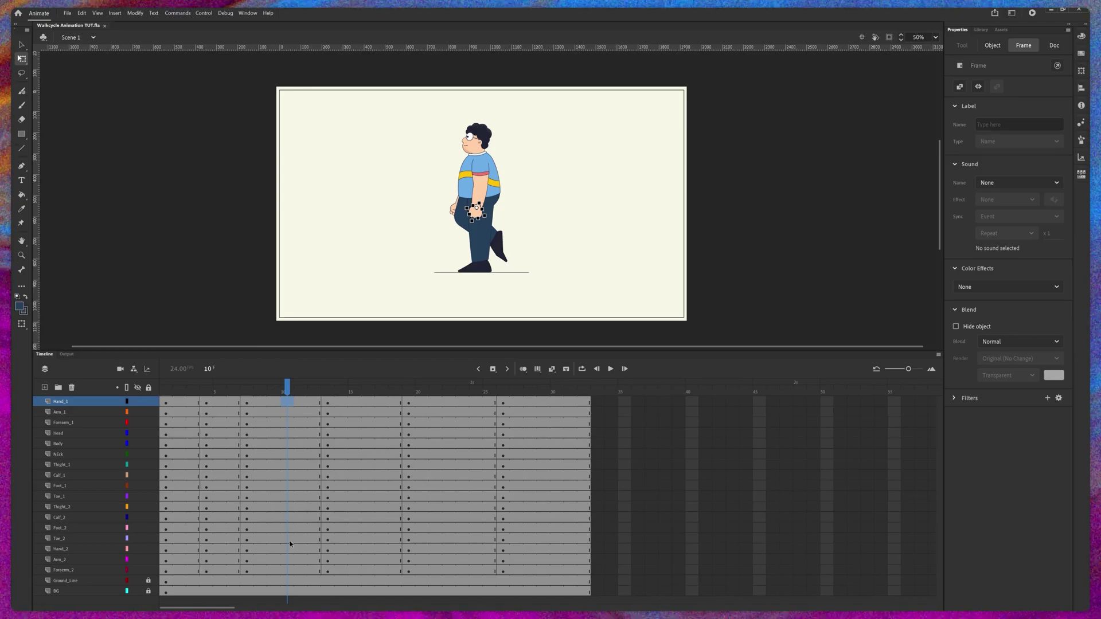
shift+click(288, 573)
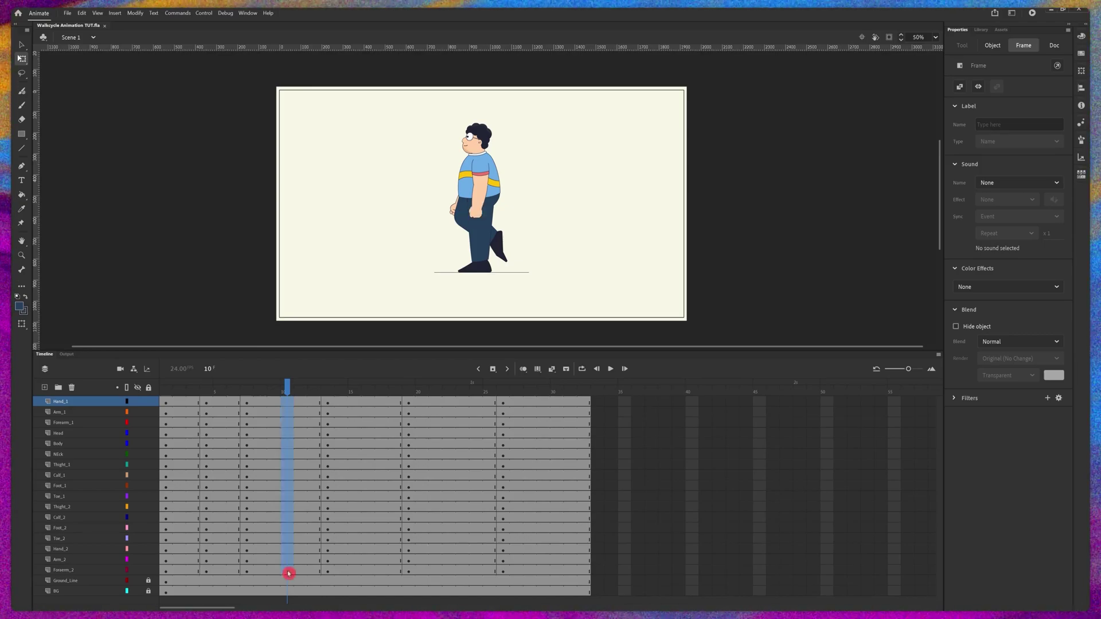
right_click(290, 405)
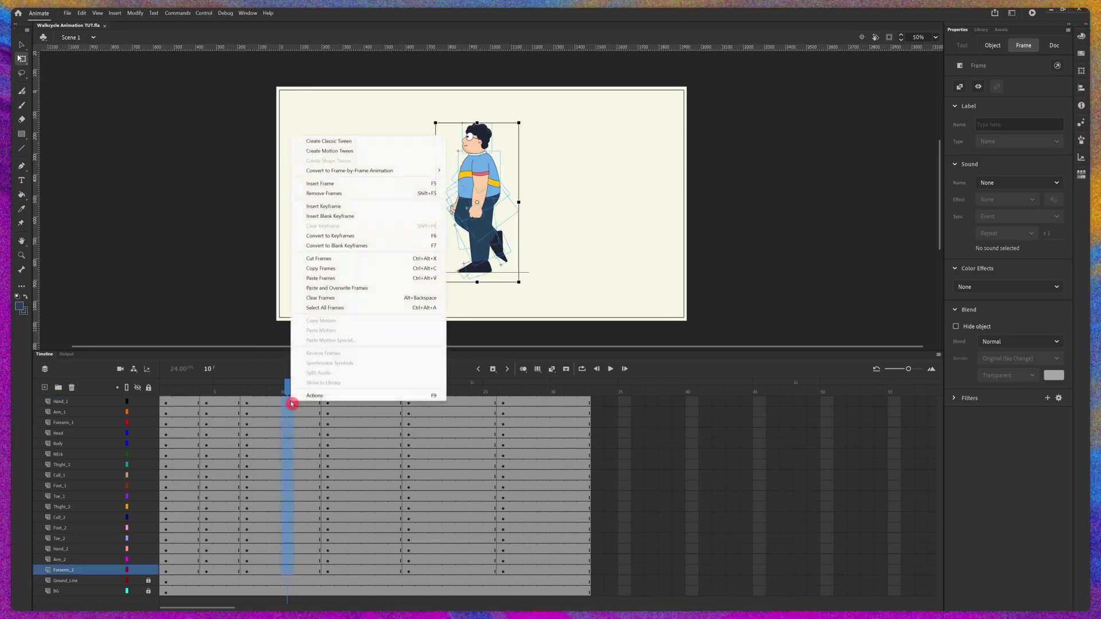
click(328, 208)
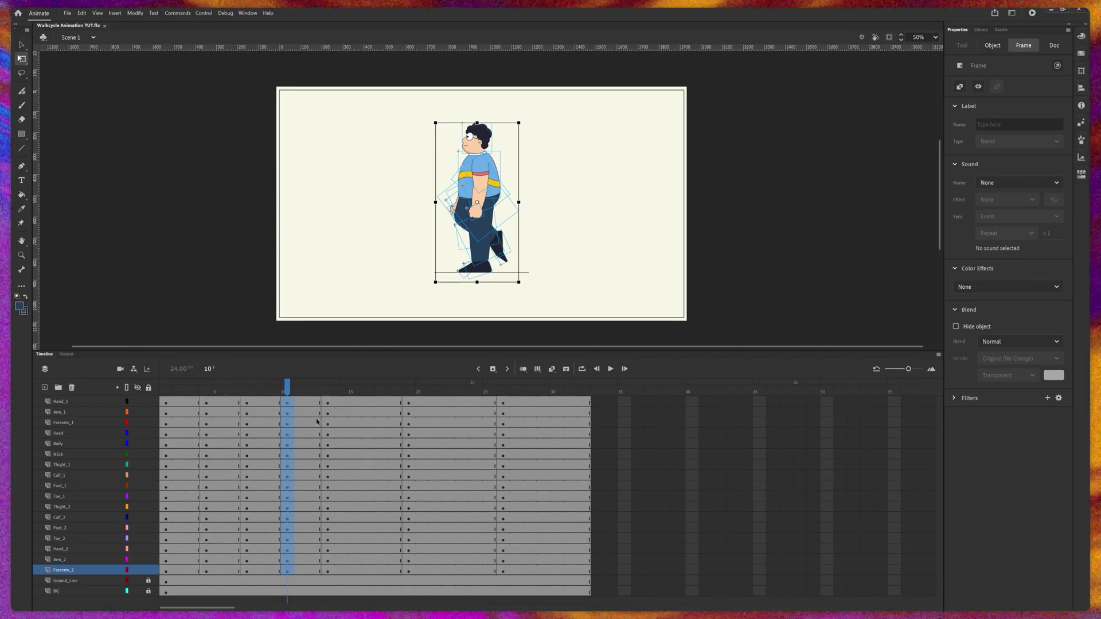
Rotate the supporting front-layer foot at frame 10 so its heel lifts off the ground.
key(ctrl+equal)
click(63, 444)
click(504, 313)
key(ctrl+equal)
key(ctrl+equal)
drag(503, 210, 572, 177)
Rotate the supporting foot's toe flat onto the ground line at frame 10 and fine-tune the foot's angle.
click(459, 231)
drag(476, 297, 484, 284)
key(ctrl+equal)
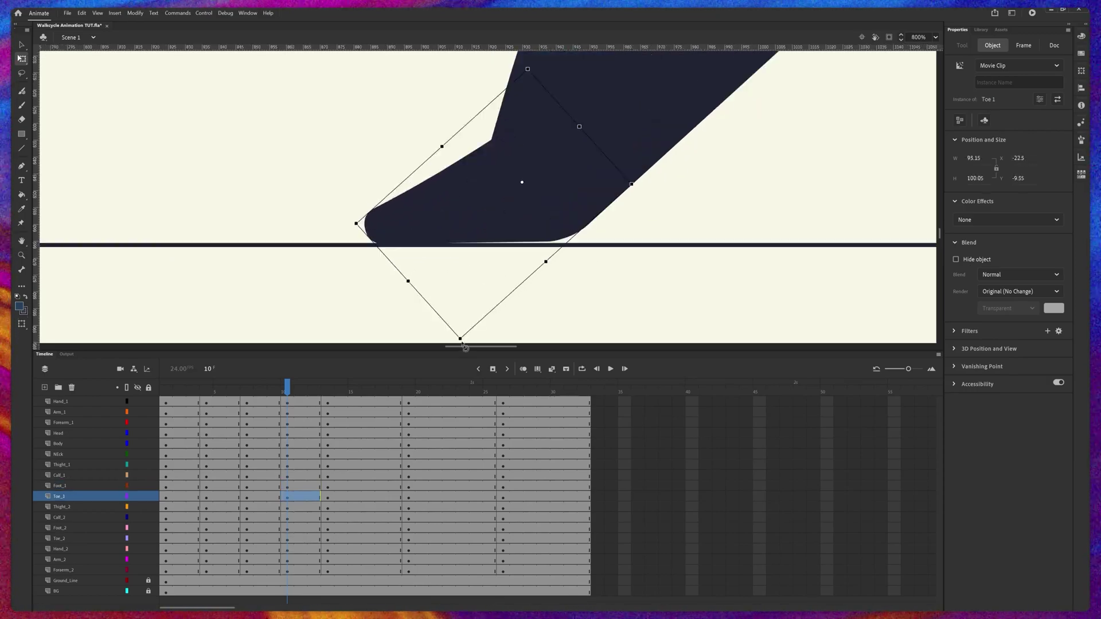
drag(462, 345, 459, 343)
key(ctrl+minus)
click(565, 190)
drag(578, 304, 578, 307)
Swing the raised back-layer leg forward at frame 10, adjusting its thigh and calf angles.
key(ctrl+minus)
key(ctrl+minus)
click(511, 179)
click(515, 241)
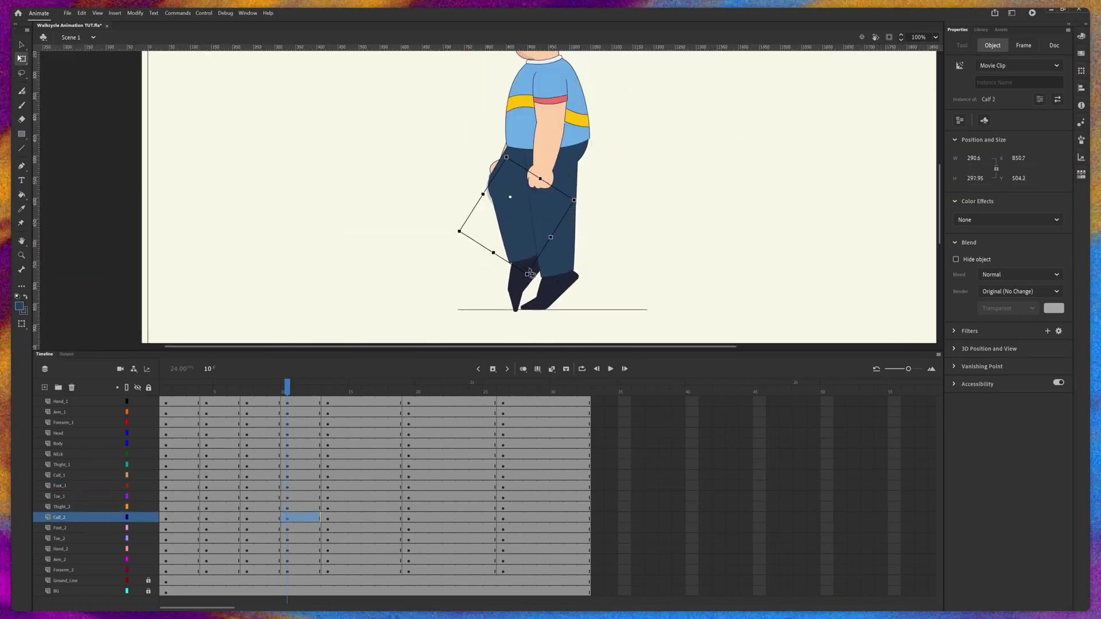
drag(529, 274, 537, 272)
key(Up)
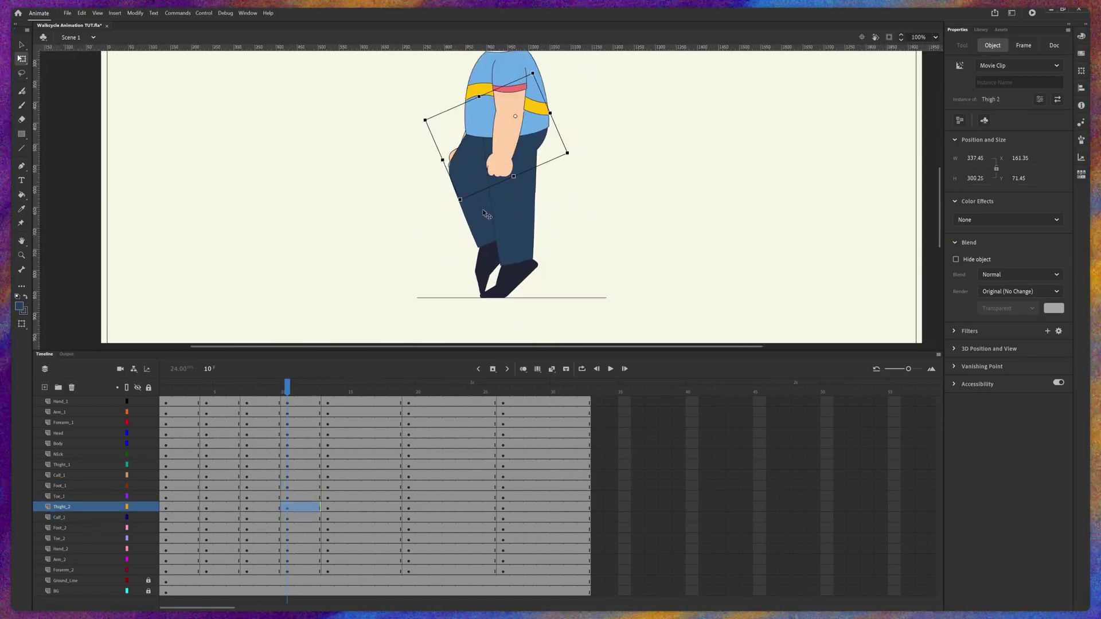
key(Down)
click(483, 221)
drag(538, 183, 537, 171)
Swing the front arm forward and rotate the back arm the opposite way at frame 10.
drag(553, 178, 554, 237)
click(505, 167)
drag(535, 185, 515, 193)
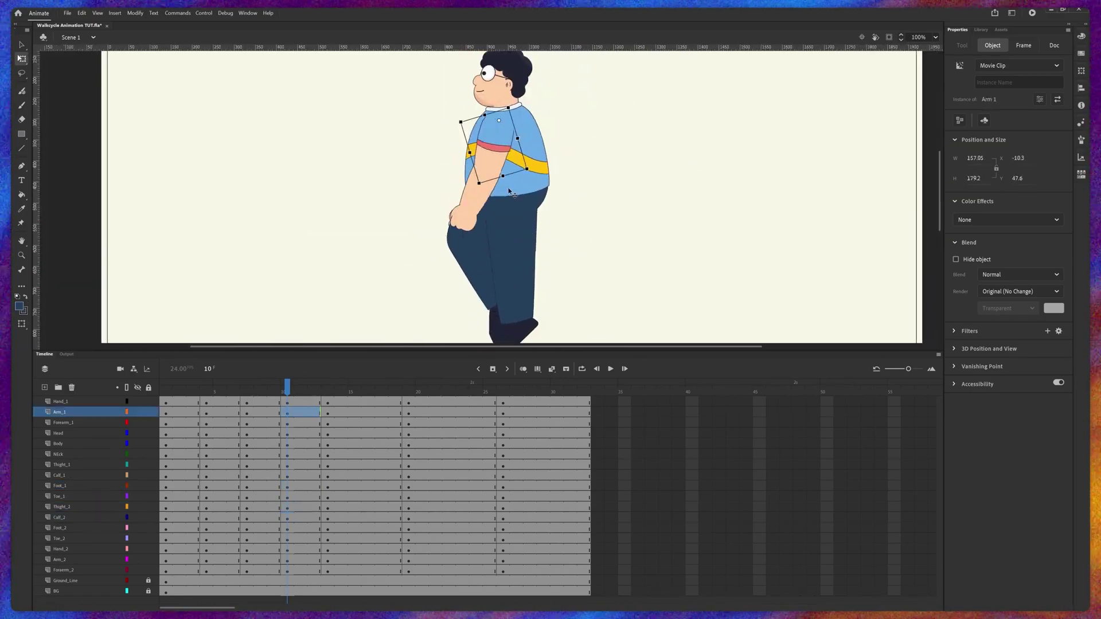
drag(327, 390, 288, 391)
click(60, 559)
drag(505, 218, 553, 204)
drag(321, 392, 310, 394)
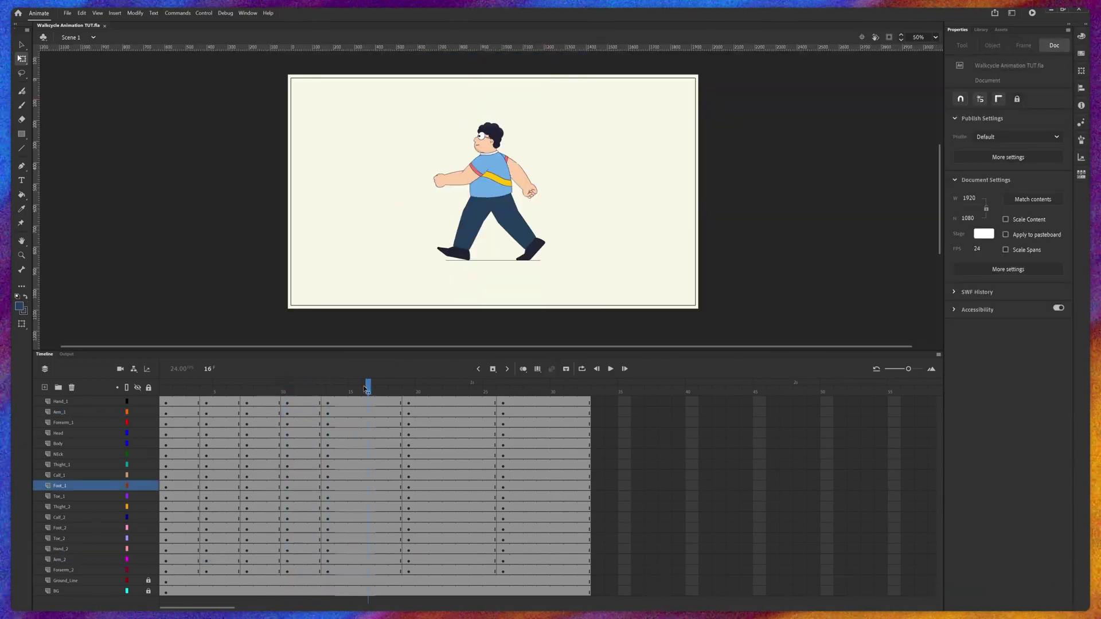
Widen the arm swing at frame 16, rotating the front and back arms farther out from the body.
drag(378, 390, 332, 393)
click(342, 396)
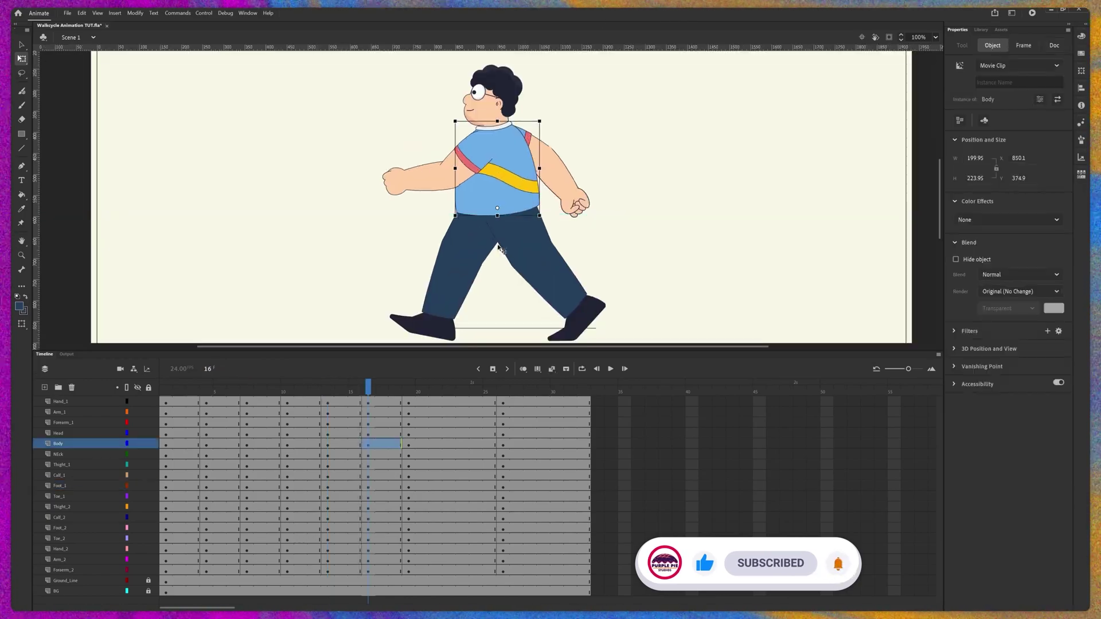
click(465, 174)
click(430, 172)
click(396, 161)
click(547, 156)
drag(568, 164, 573, 159)
click(567, 171)
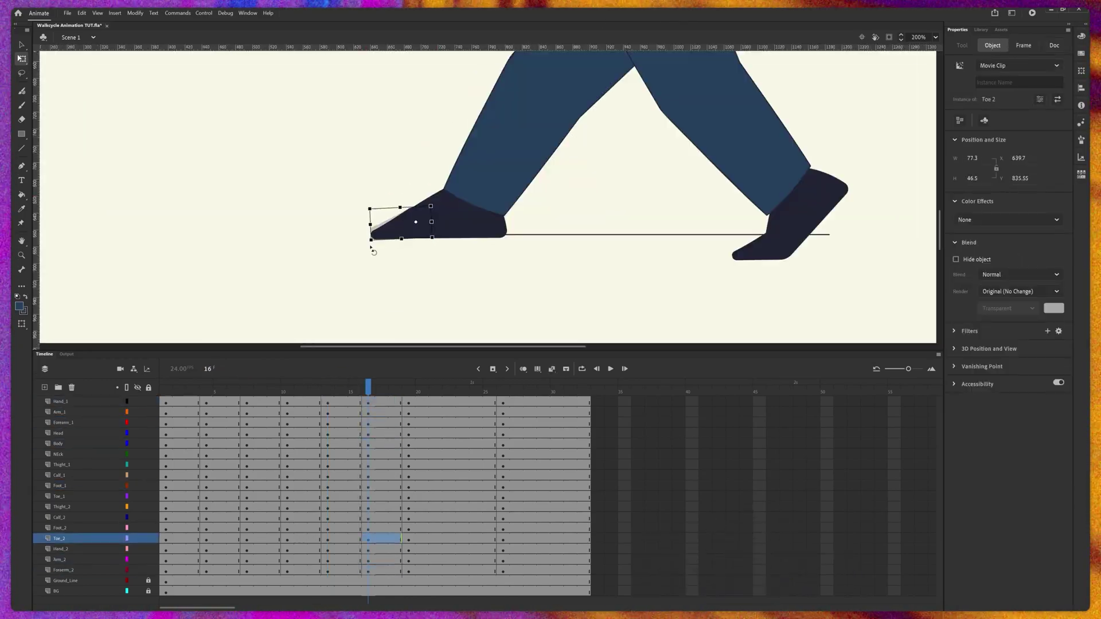
Pose the legs at frame 16 with the leading foot flat and the trailing calf bent backward.
scroll(371, 250, down, 2)
scroll(371, 249, up, 2)
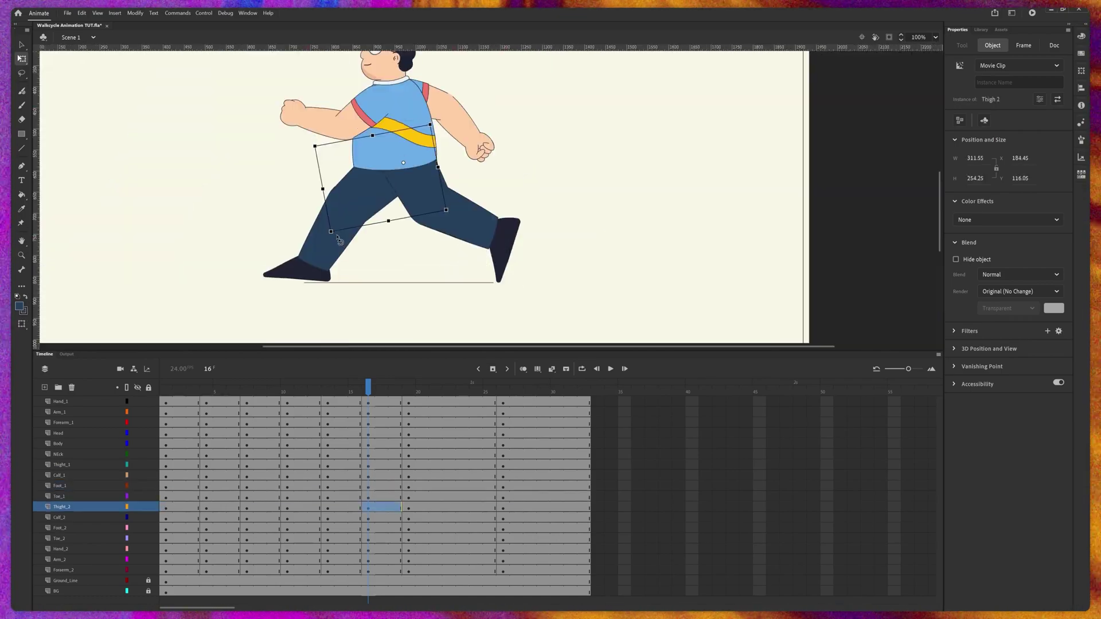
click(369, 395)
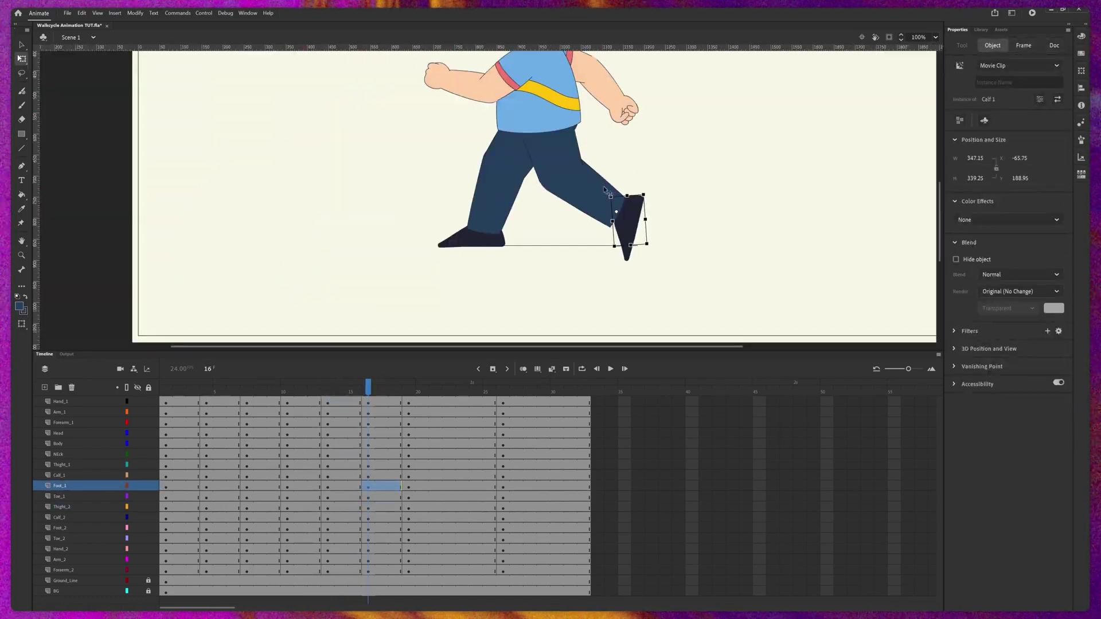
click(573, 183)
click(639, 206)
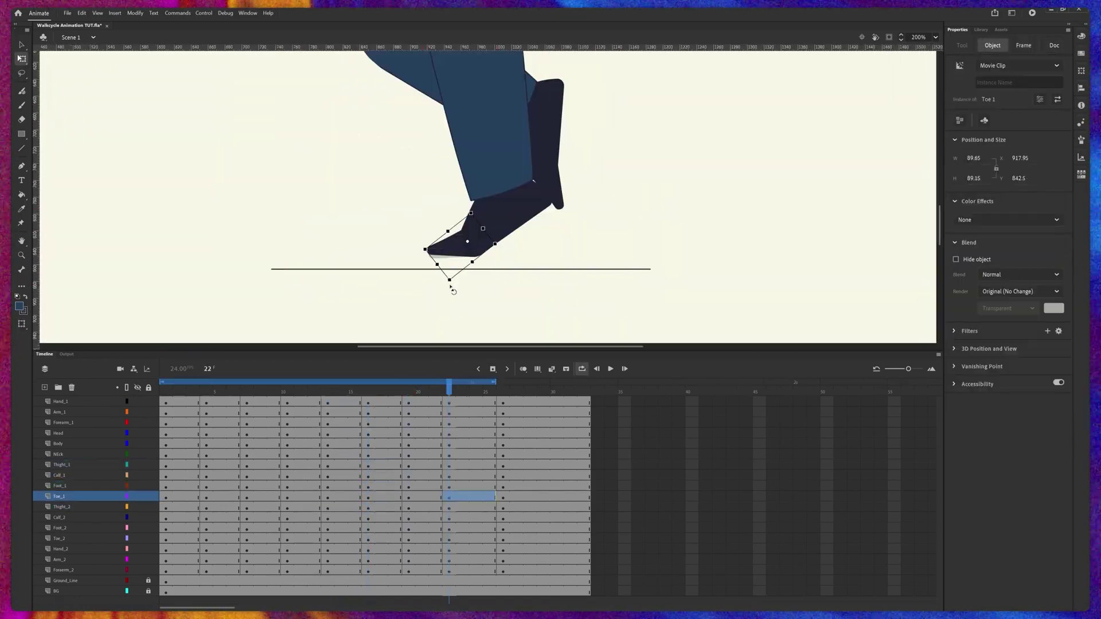
Pose frame 22 by adjusting the back-layer leg's calf and swinging the back arm forward at the shoulder.
click(547, 164)
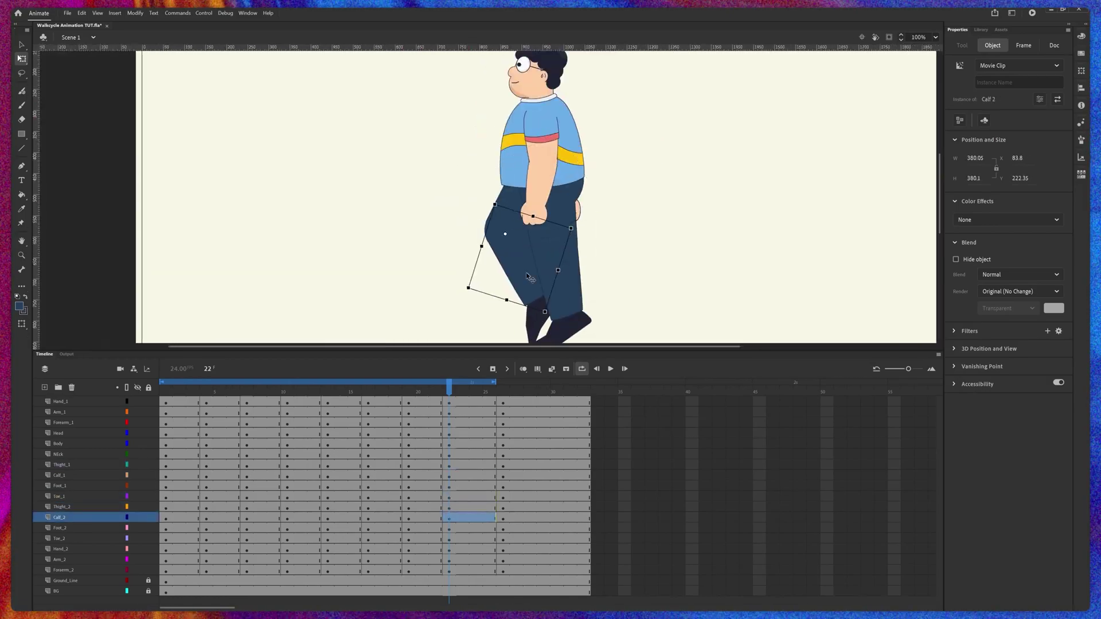
click(489, 181)
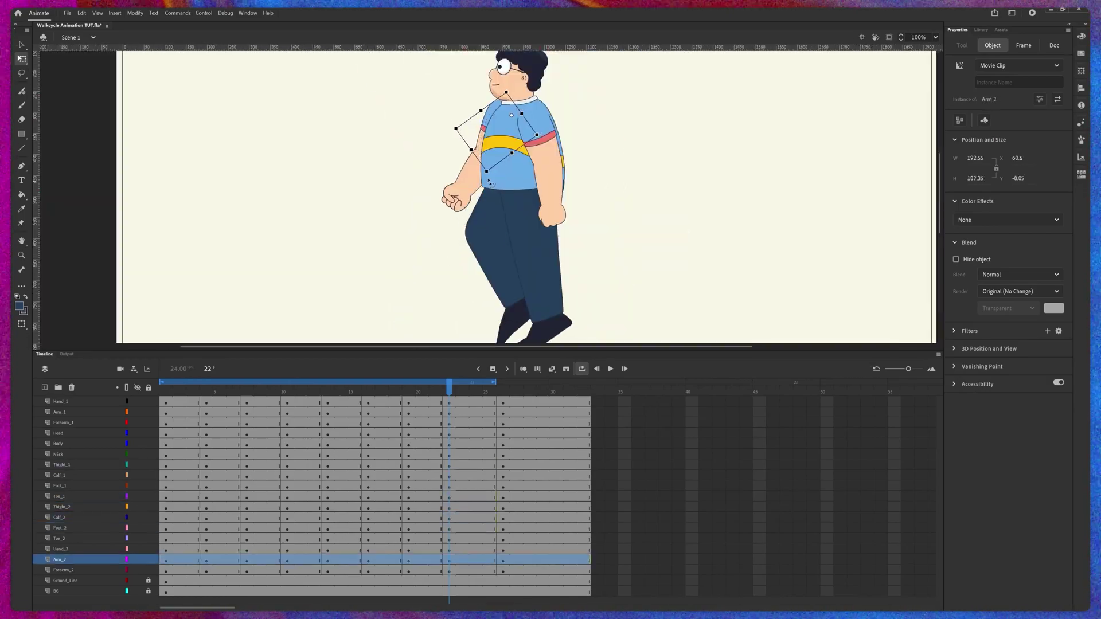
drag(488, 181, 470, 160)
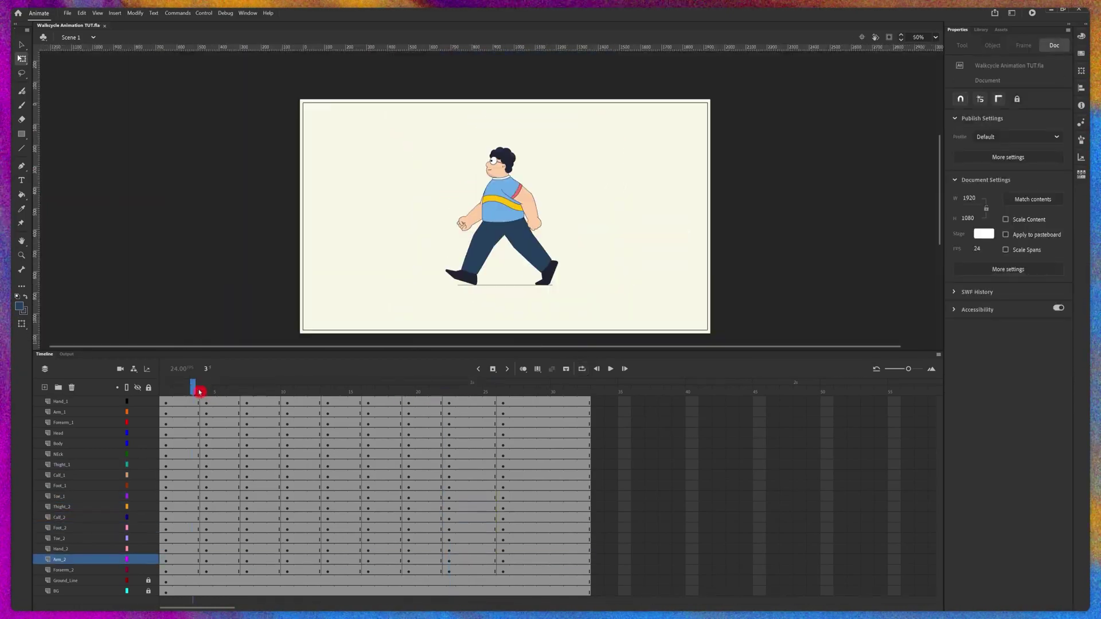
Move the body-part keyframes at frame 26 to frame 25 on all layers.
drag(200, 392, 451, 397)
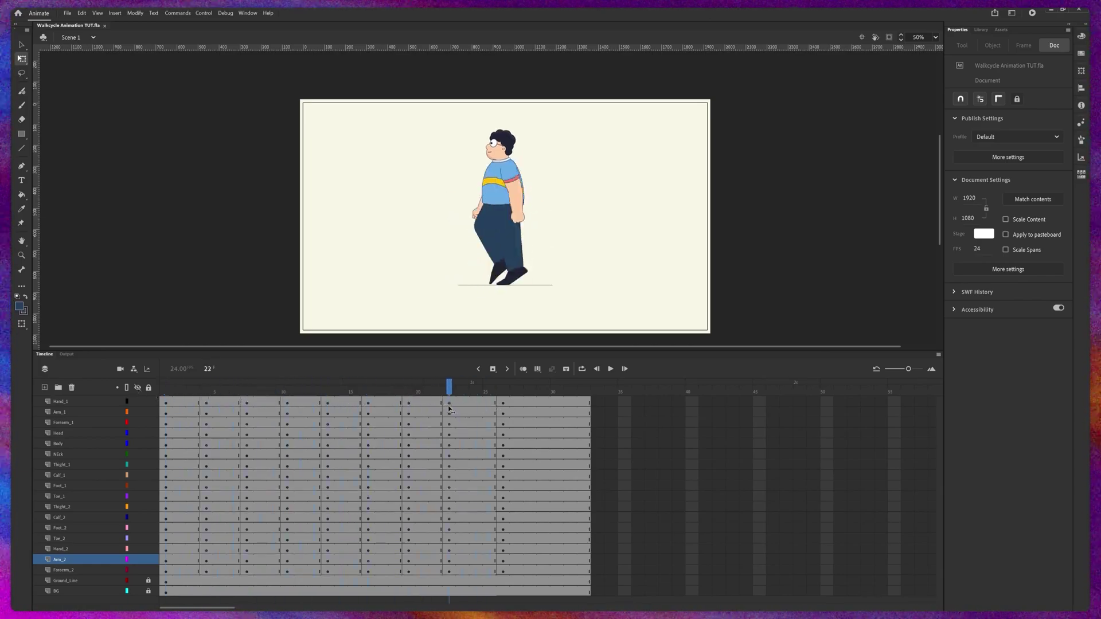
click(210, 371)
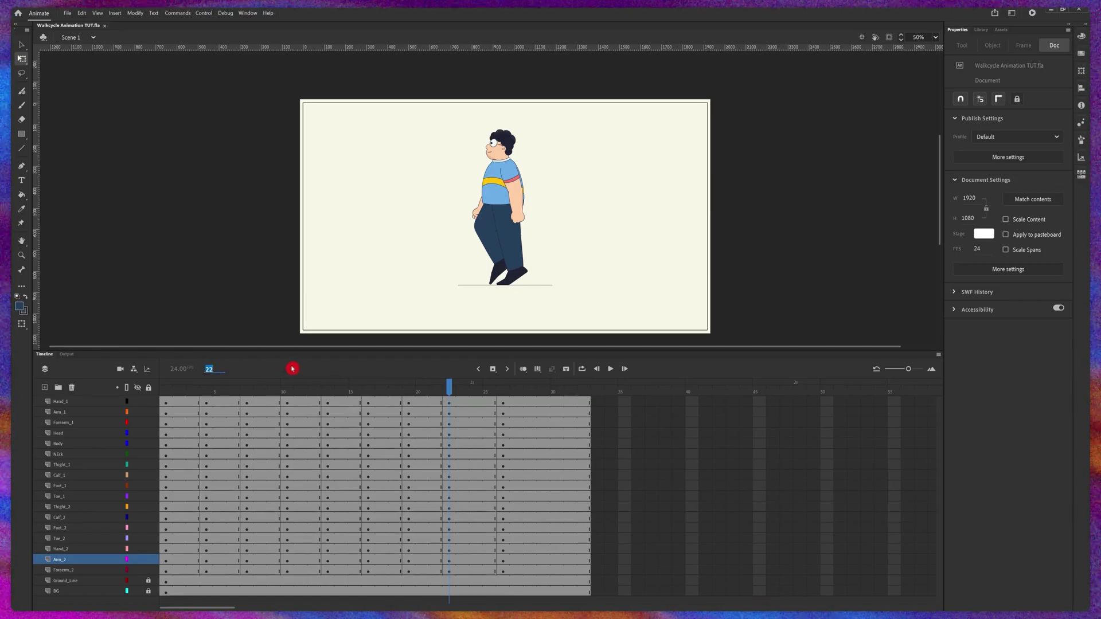
click(508, 403)
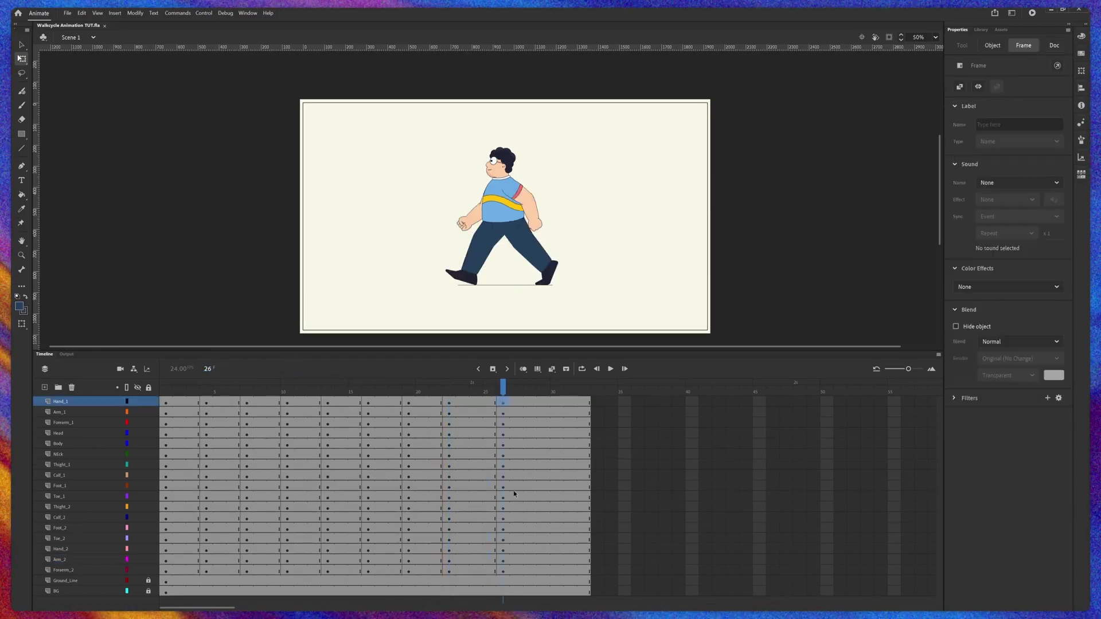
shift+click(503, 573)
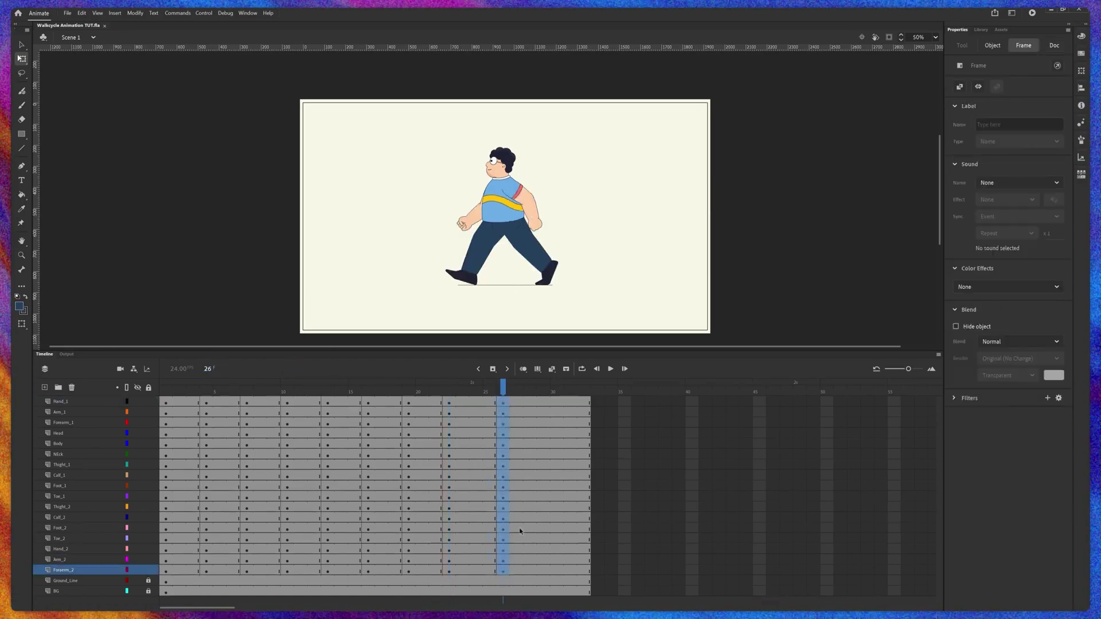
drag(492, 406, 489, 403)
click(491, 393)
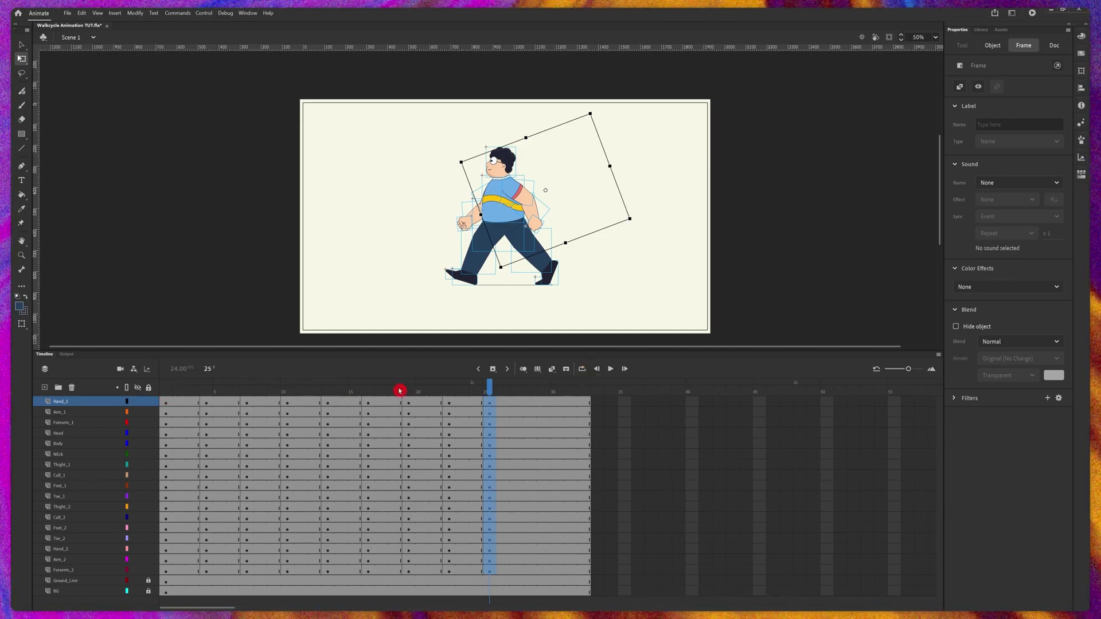
Turn on loop playback for frames 1 to 24 and return the playhead to frame 1.
click(583, 370)
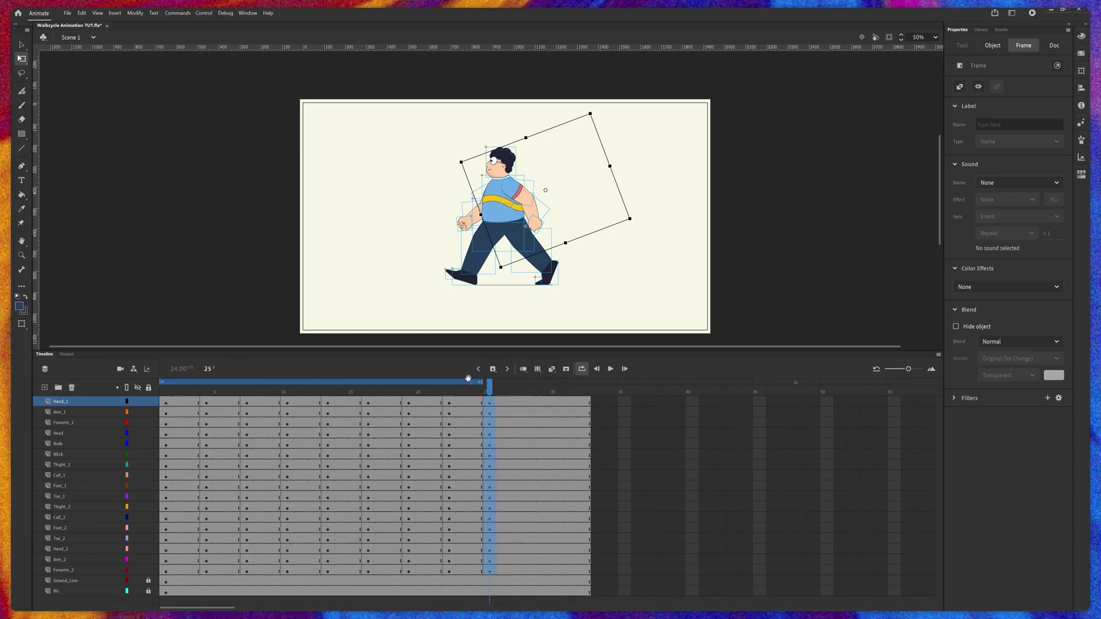
drag(492, 387, 129, 413)
click(356, 376)
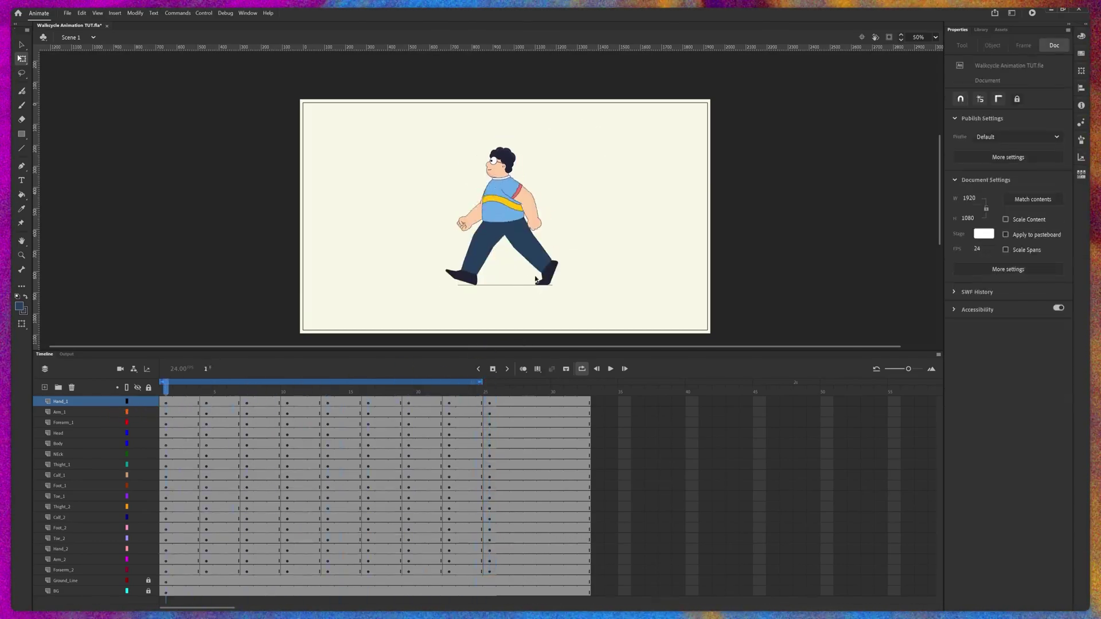